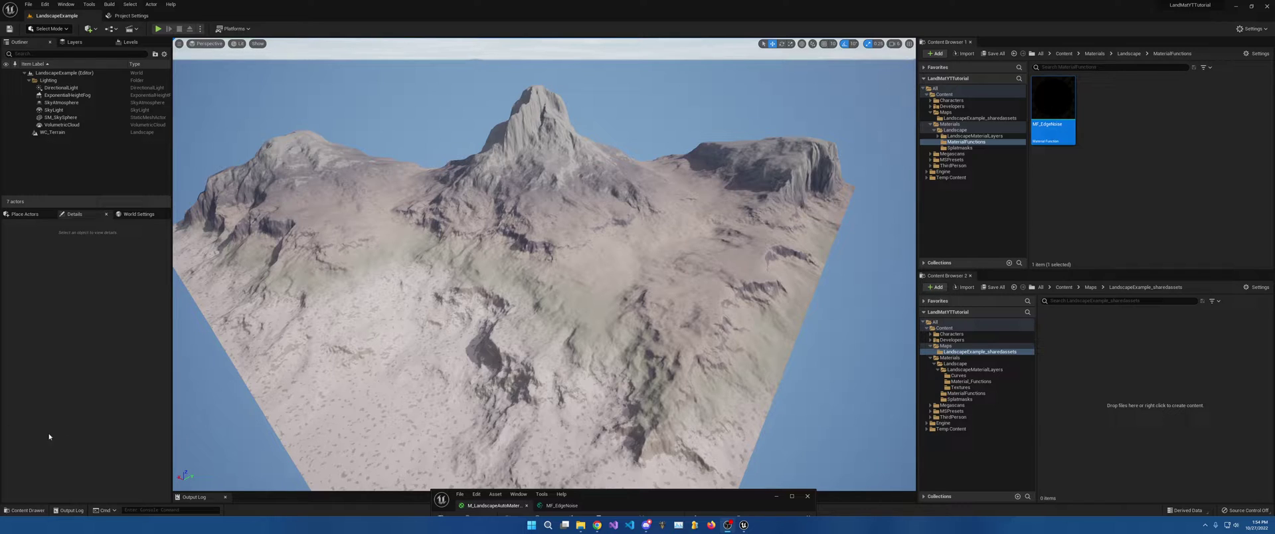
Step: Bring the material editor window beside the landscape and examine the material's layer functions, SlopeMask inputs and WorldAlignedBlend setup
drag(588, 494, 677, 226)
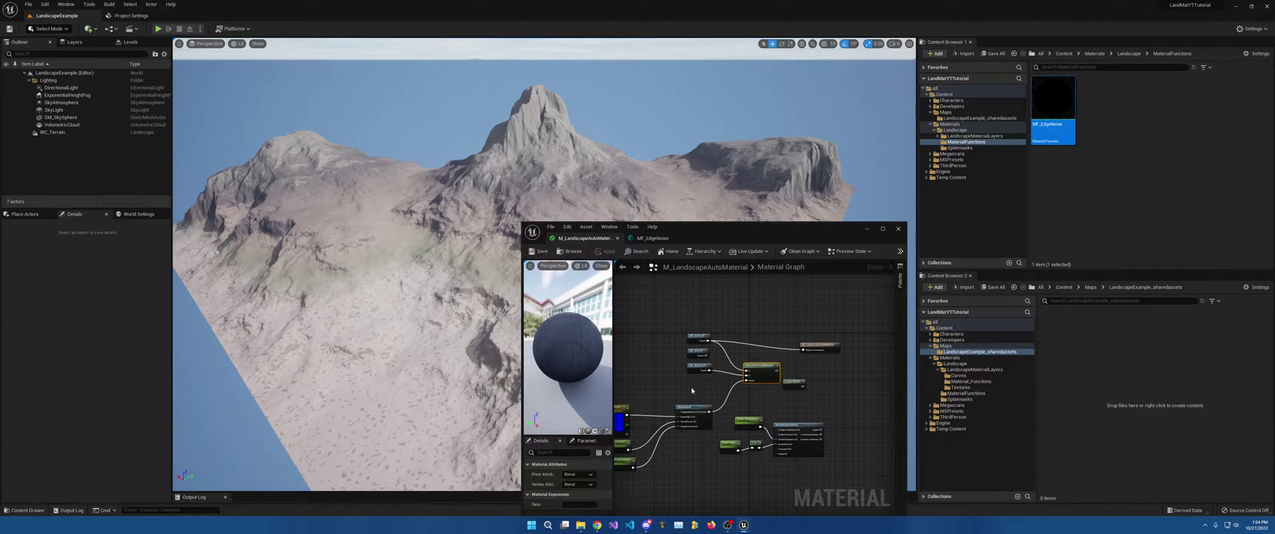
mouse_move(691, 390)
right_down()
mouse_move(733, 310)
mouse_move(695, 406)
right_up()
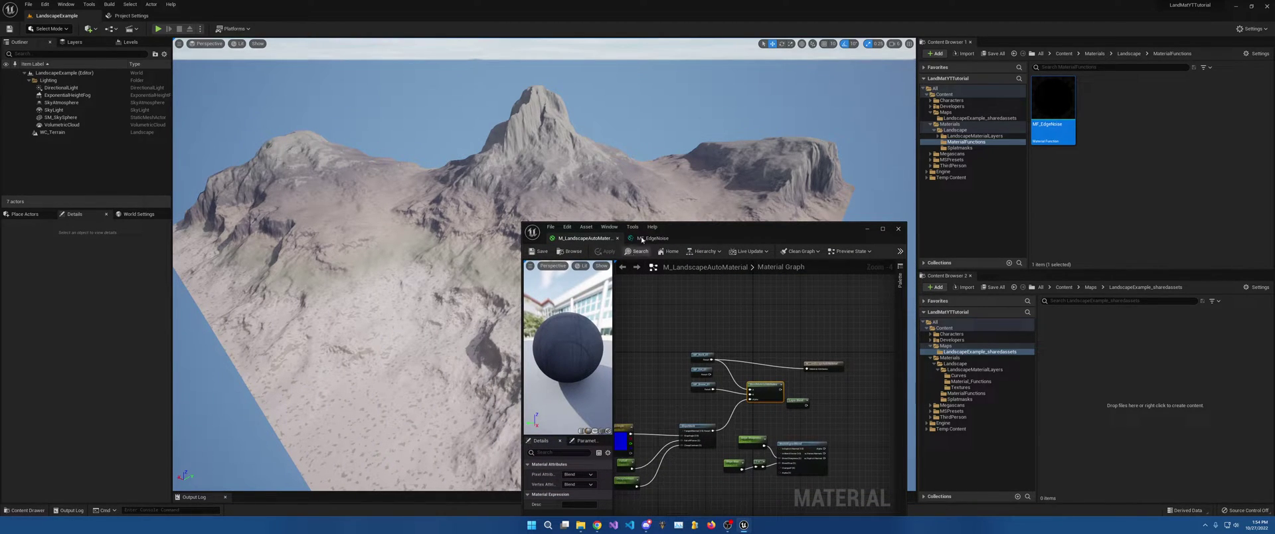
drag(713, 230, 998, 55)
scroll(1049, 219, up, 5)
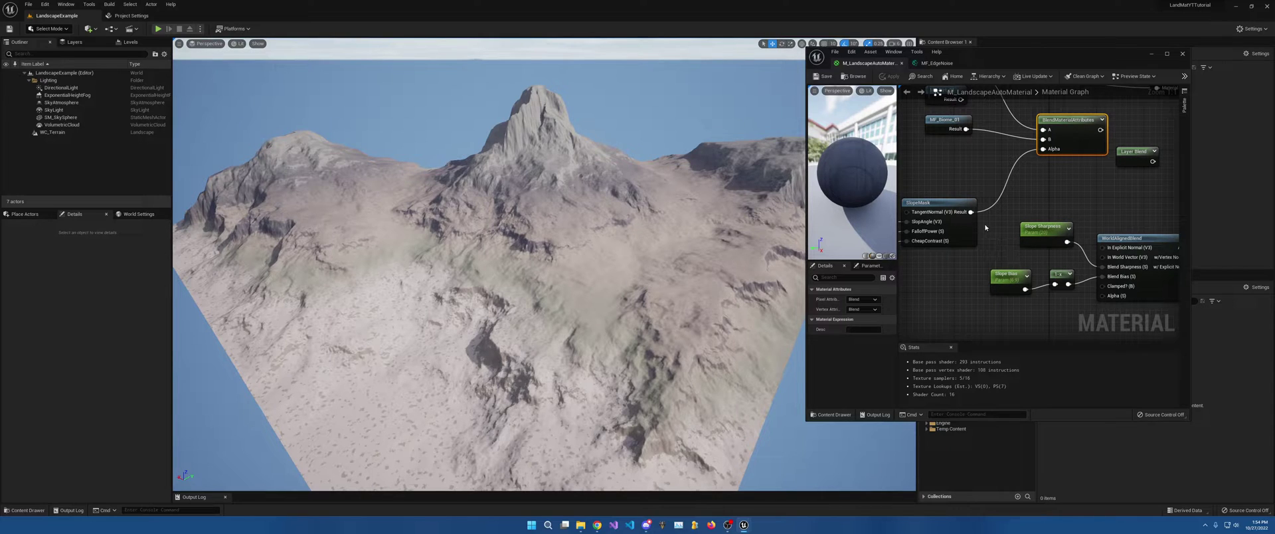
right_drag(979, 193, 950, 199)
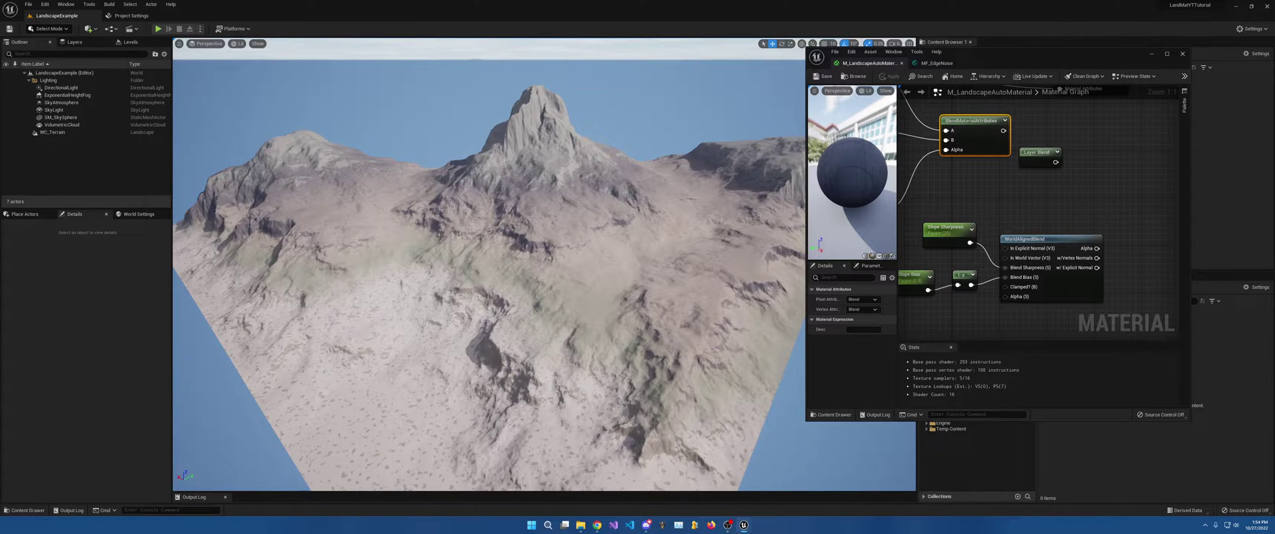
right_drag(901, 237, 984, 254)
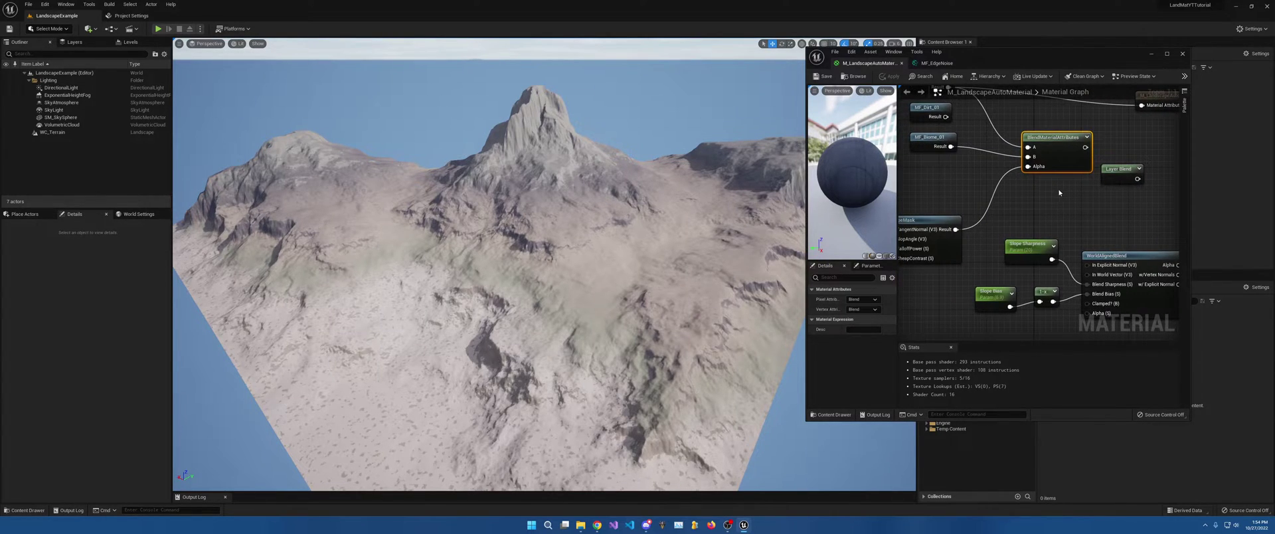
right_drag(998, 205, 1045, 203)
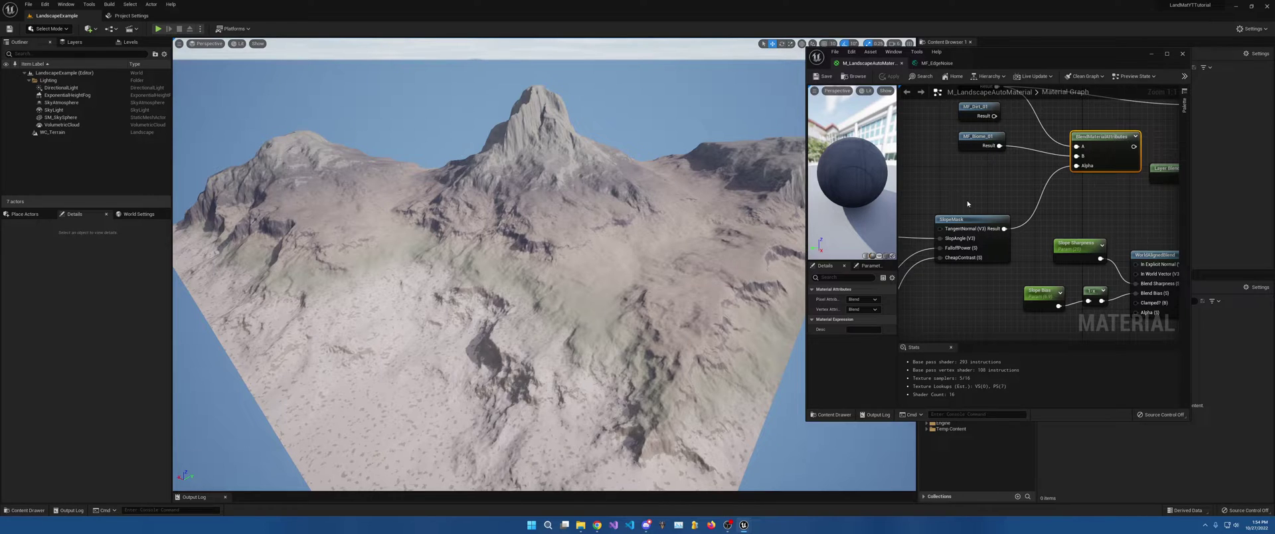
right_drag(967, 203, 841, 157)
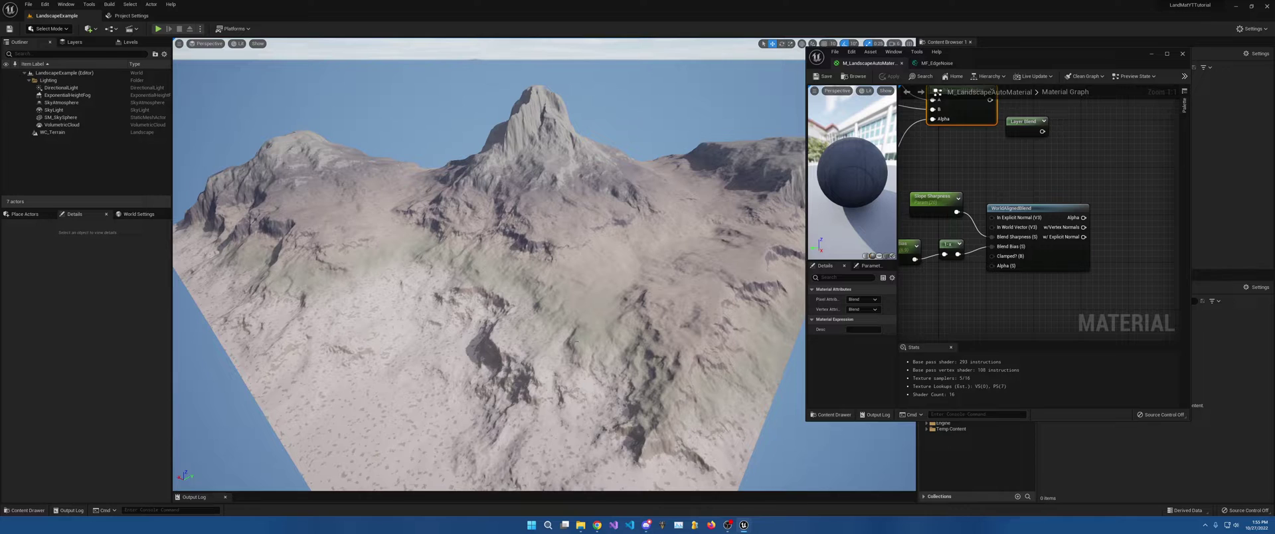
right_drag(979, 193, 1025, 193)
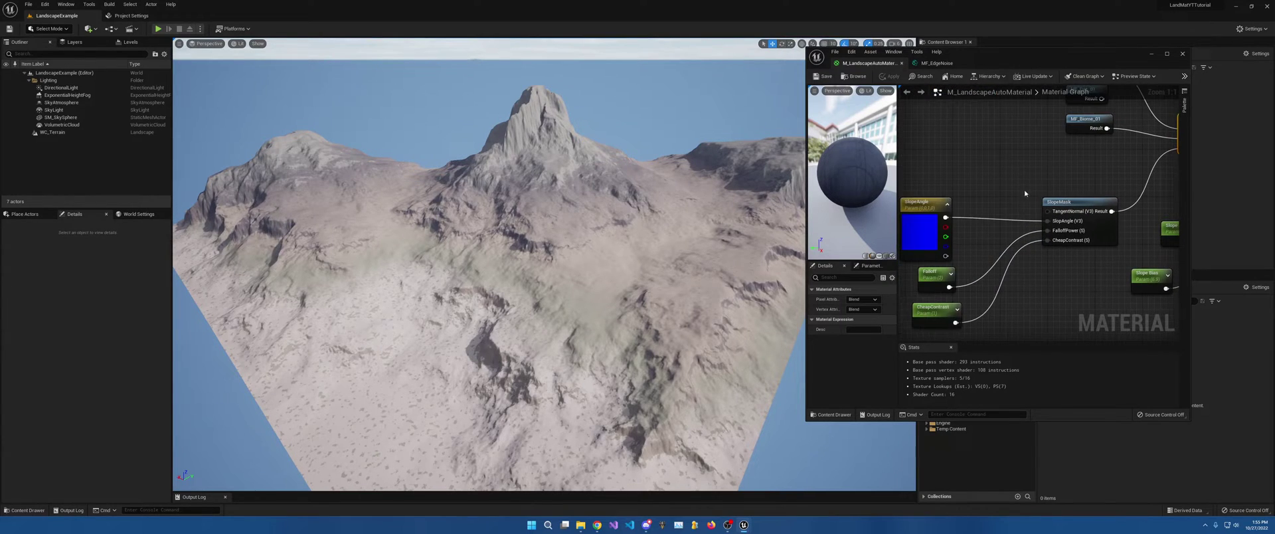
right_drag(1008, 247, 994, 218)
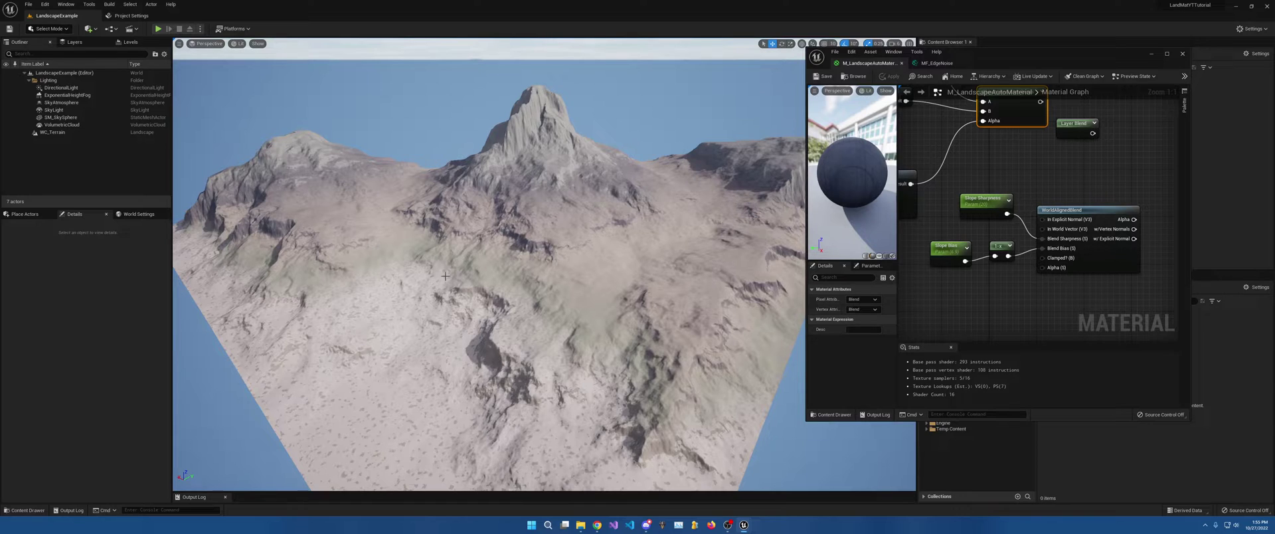
right_drag(1063, 177, 1027, 249)
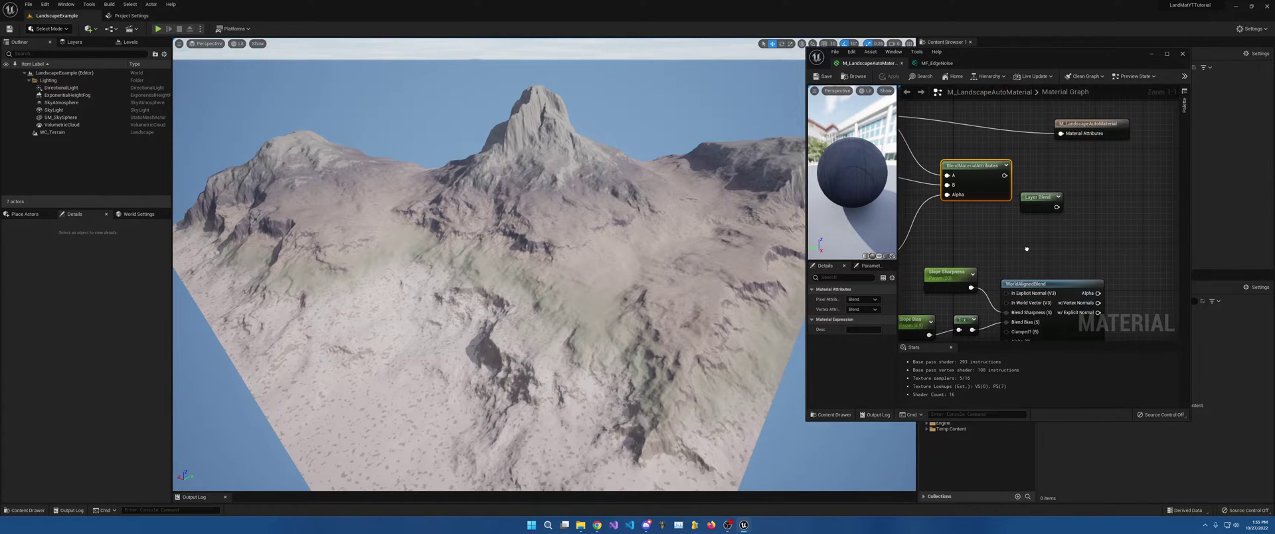
right_drag(1039, 201, 1083, 199)
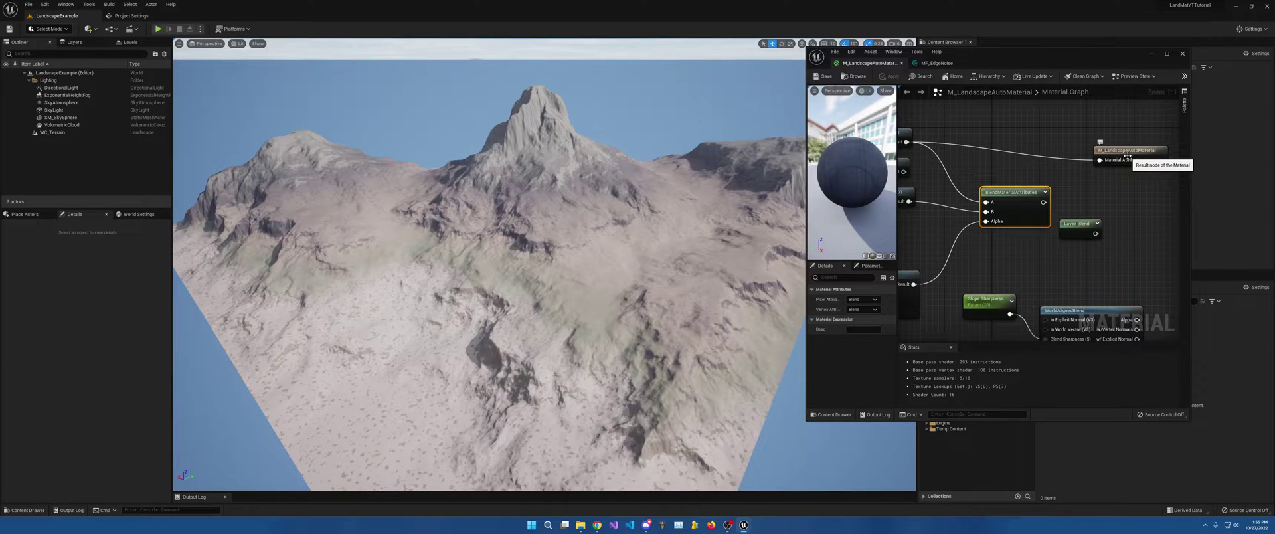
Step: Add one layer to the Layer Blend node and move the node well clear of the BlendMaterialAttributes node
click(1079, 223)
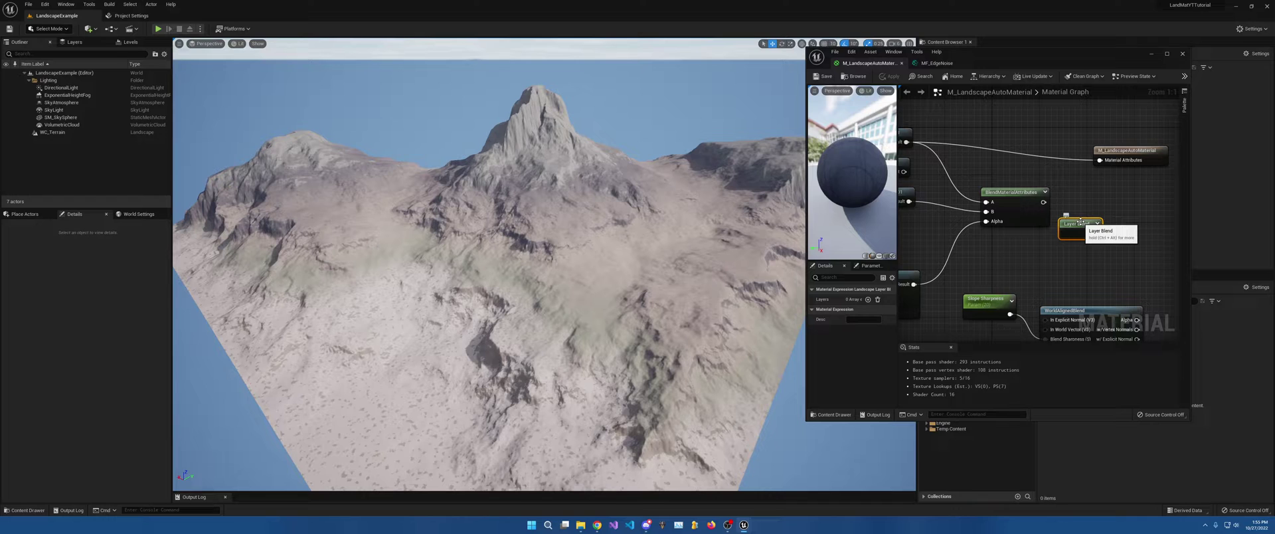
double_click(1041, 65)
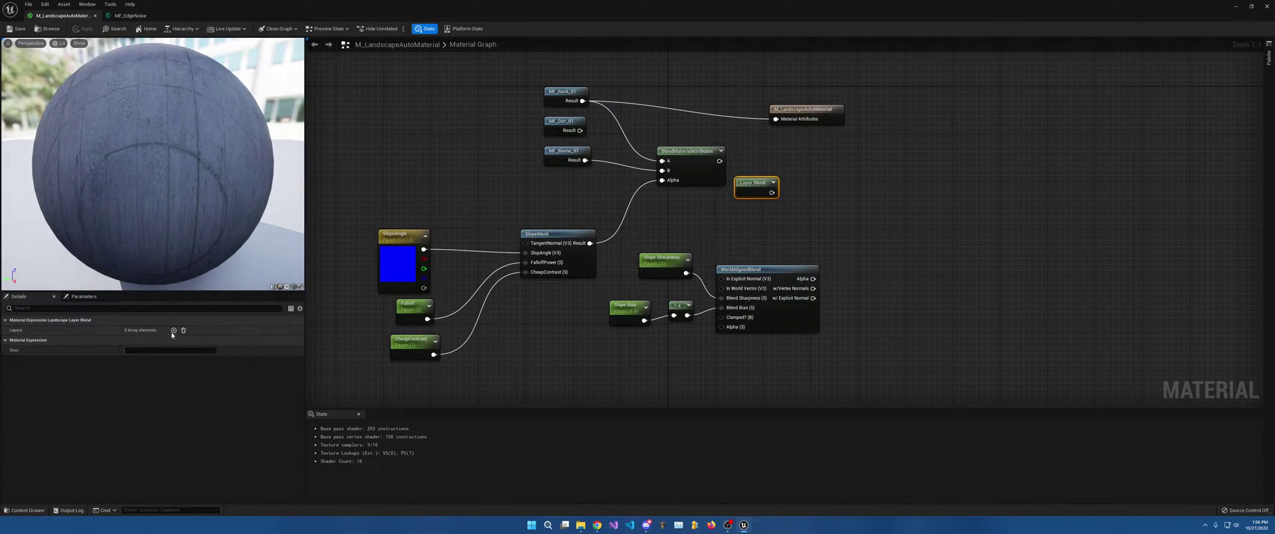
click(174, 330)
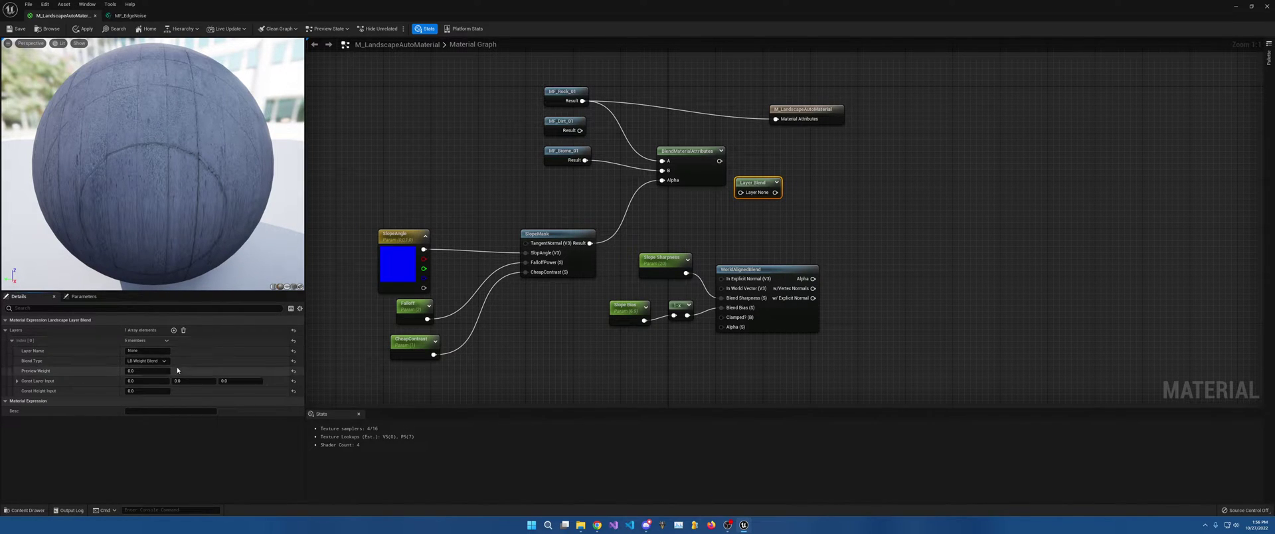
click(853, 219)
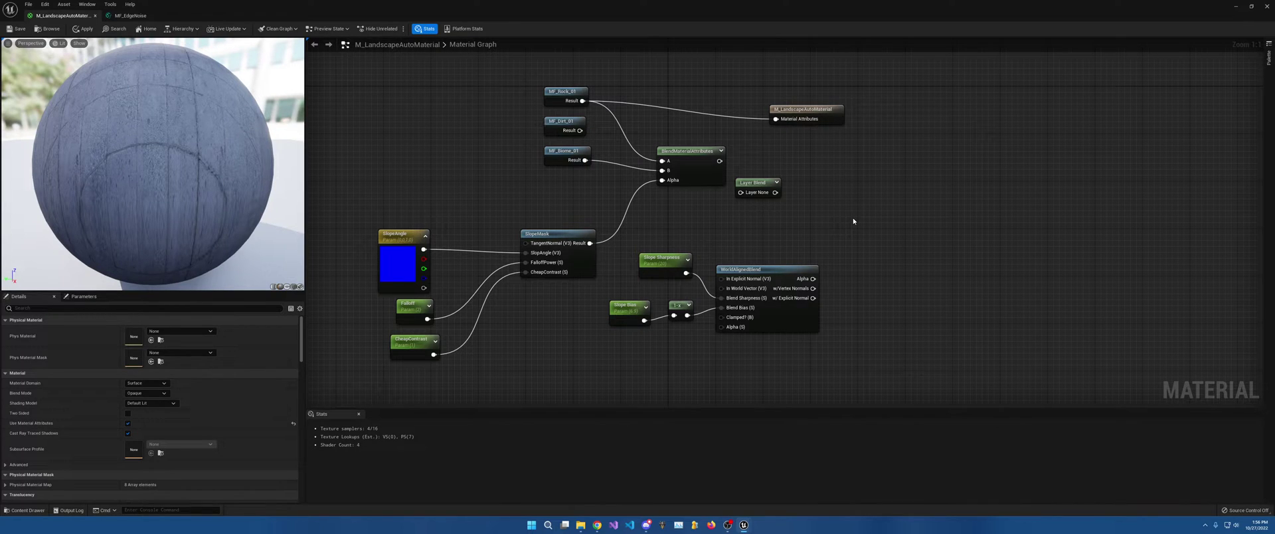
drag(765, 184, 946, 217)
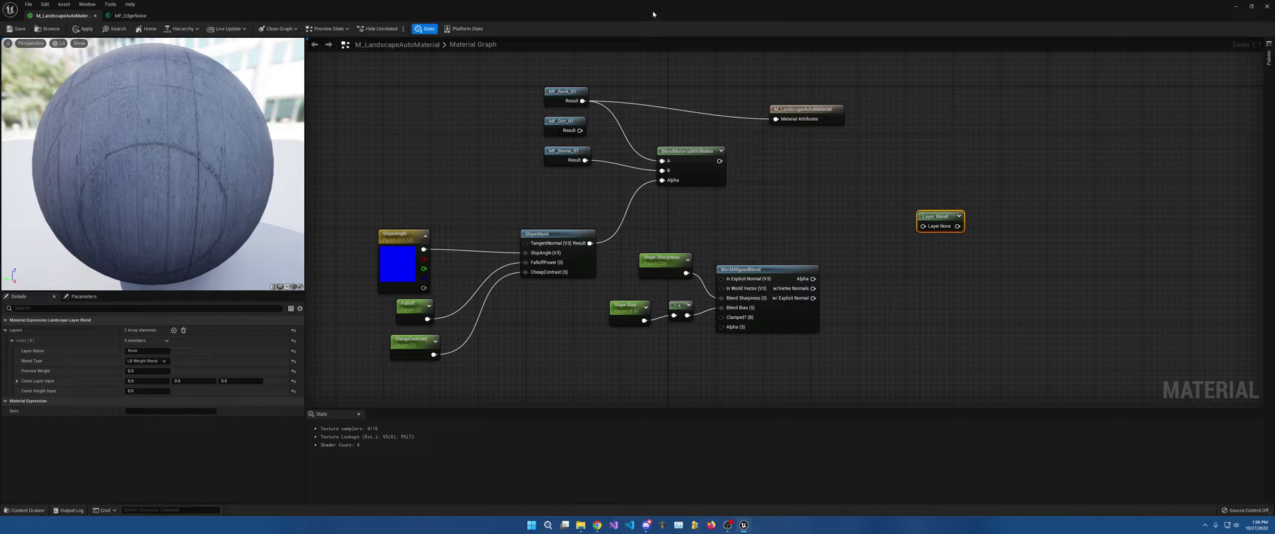
Step: Arrange the widened material editor window beside the landscape and disconnect the SlopeMask's SlopeAngle, FalloffPower and CheapContrast inputs
drag(653, 13, 837, 85)
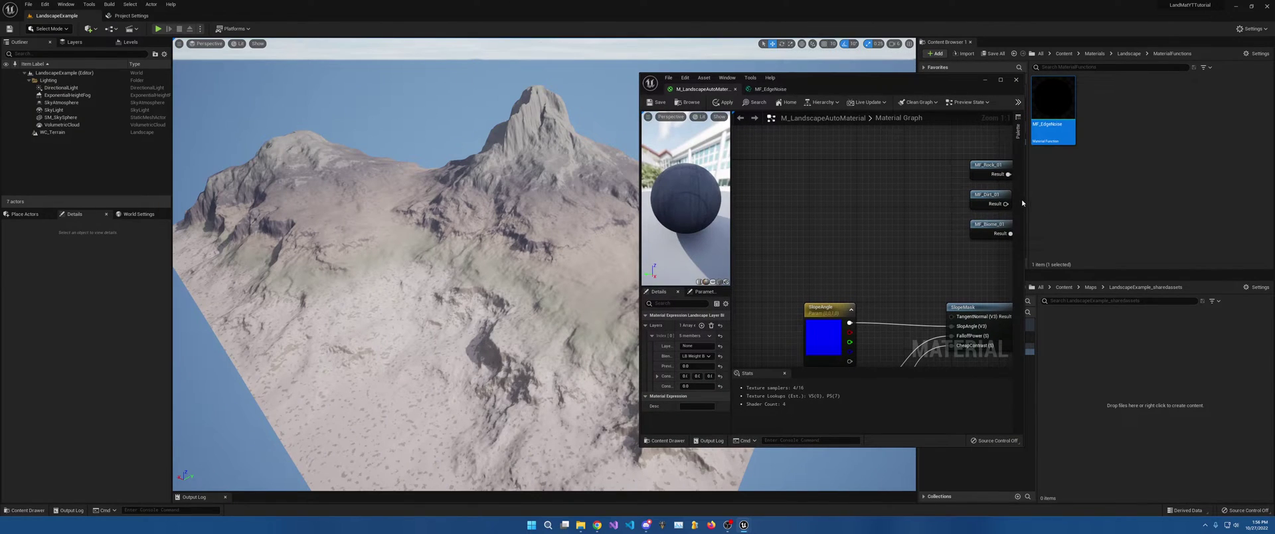
drag(1024, 199, 1184, 200)
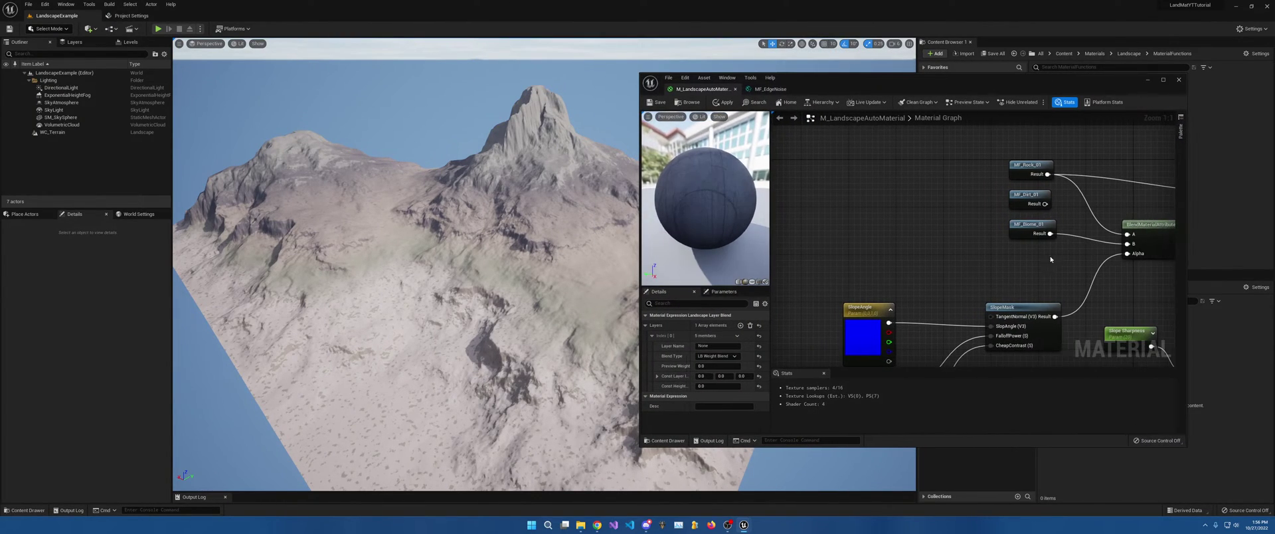
right_drag(963, 285, 902, 206)
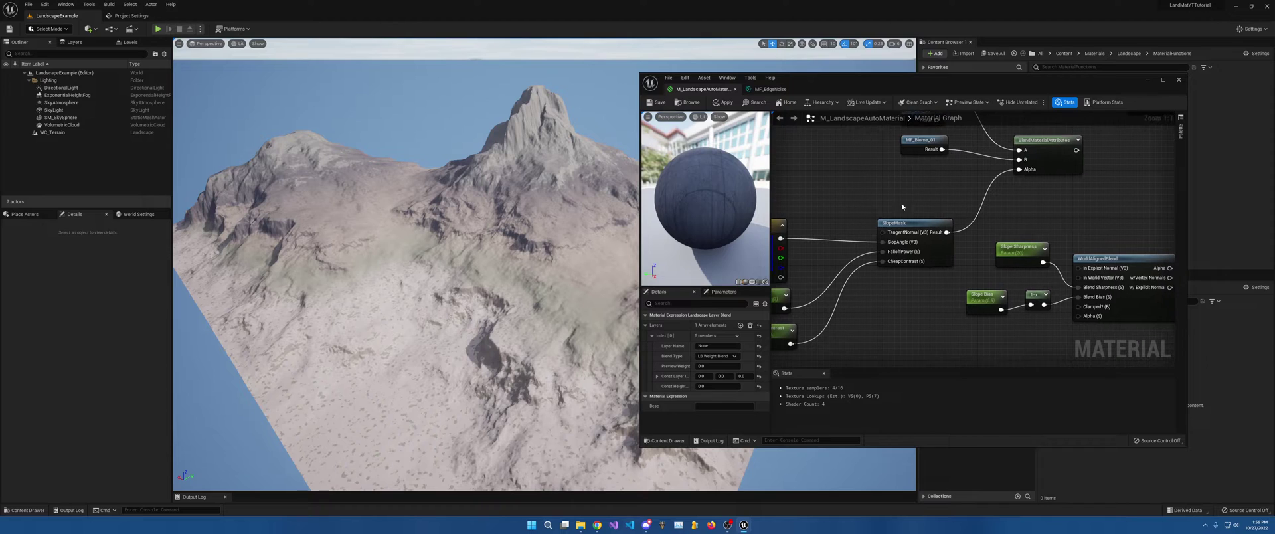
alt+click(882, 241)
alt+click(882, 252)
alt+click(883, 261)
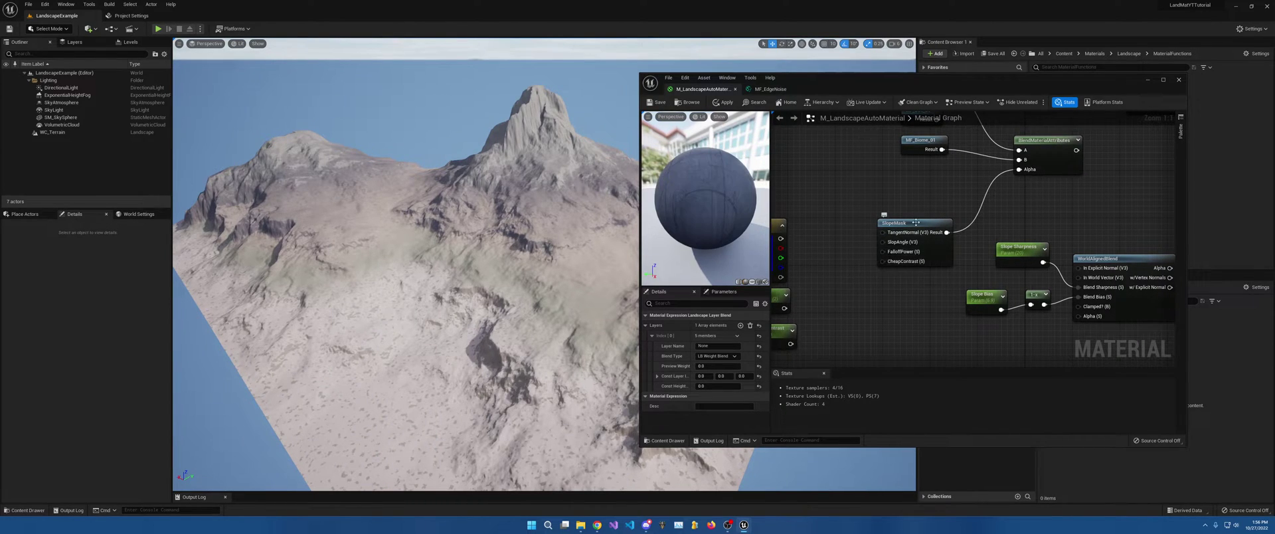
Step: Connect the BlendMaterialAttributes output to the material's Material Attributes input, save the material and inspect the landscape
right_drag(883, 261, 800, 341)
drag(992, 230, 1050, 188)
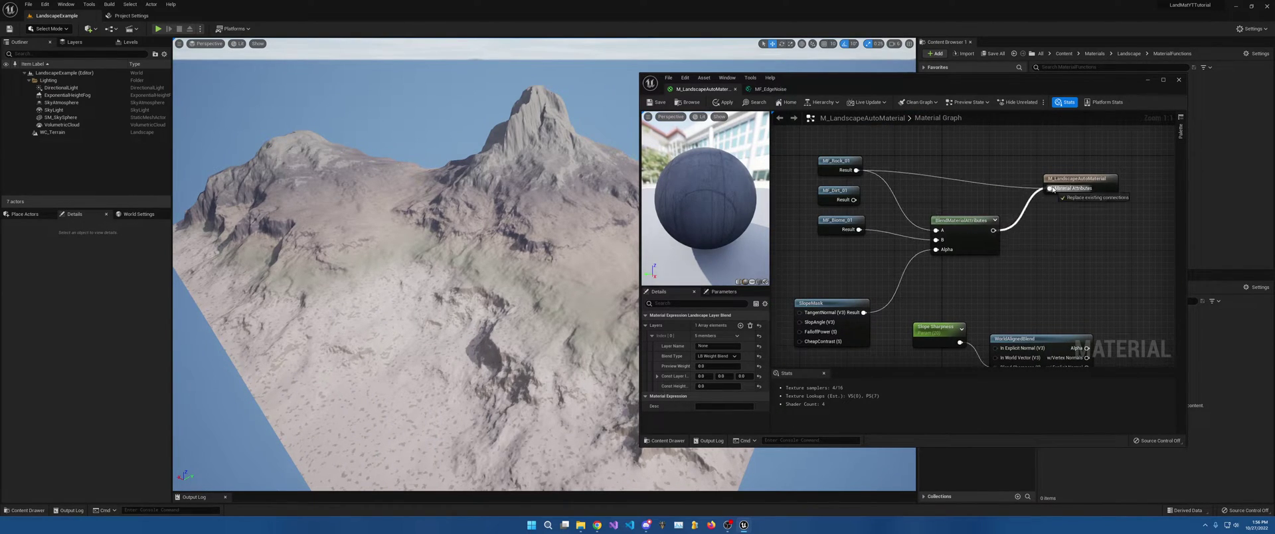
right_drag(1031, 208, 1056, 145)
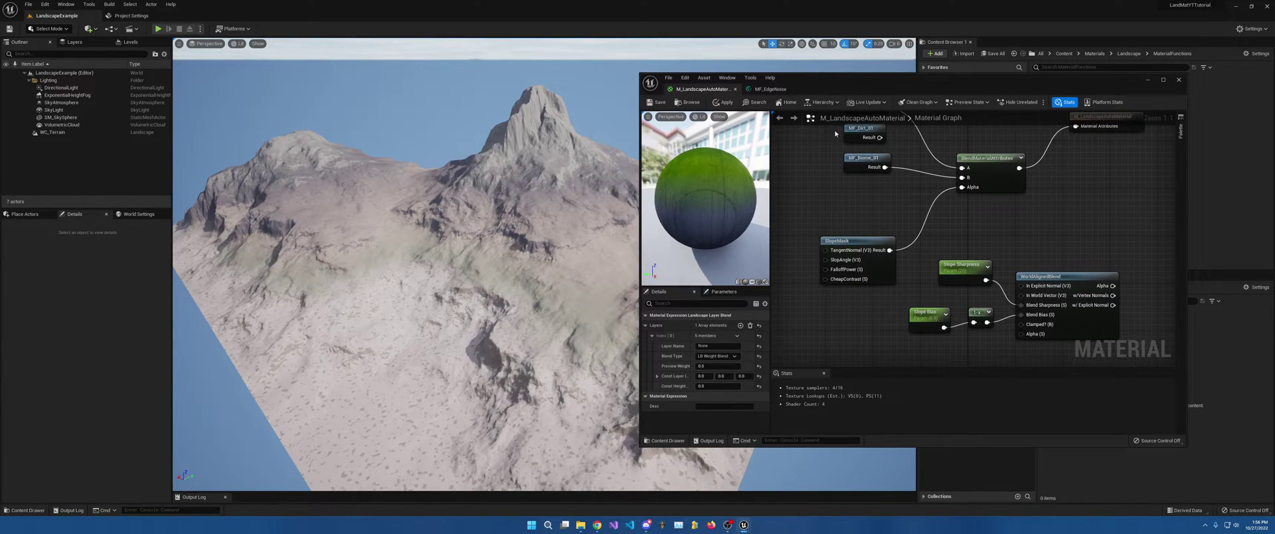
click(656, 102)
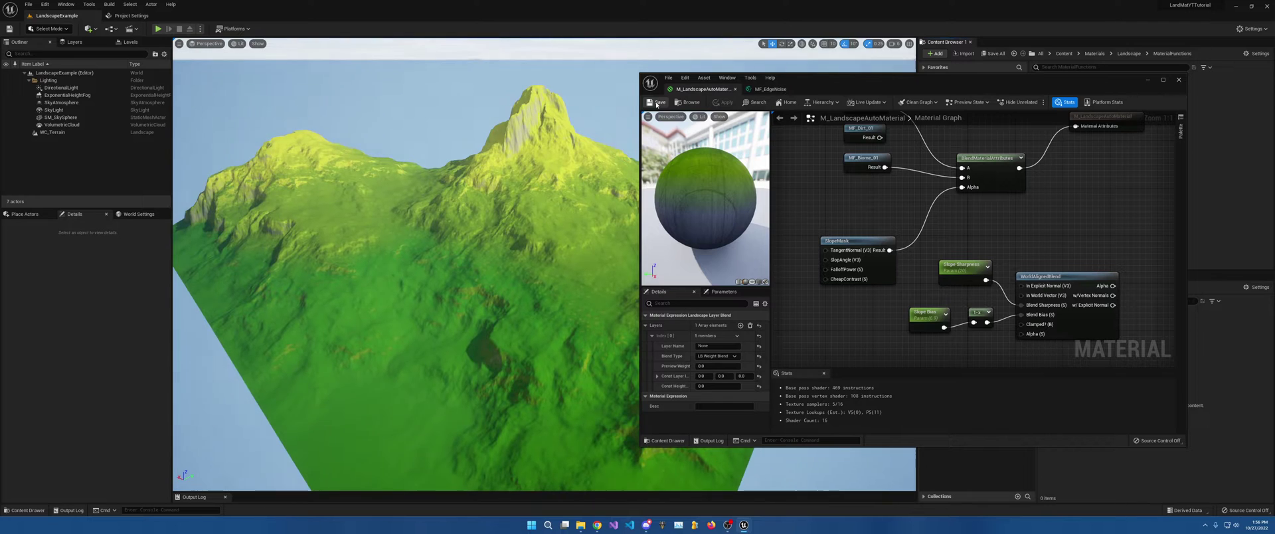
drag(470, 273, 465, 222)
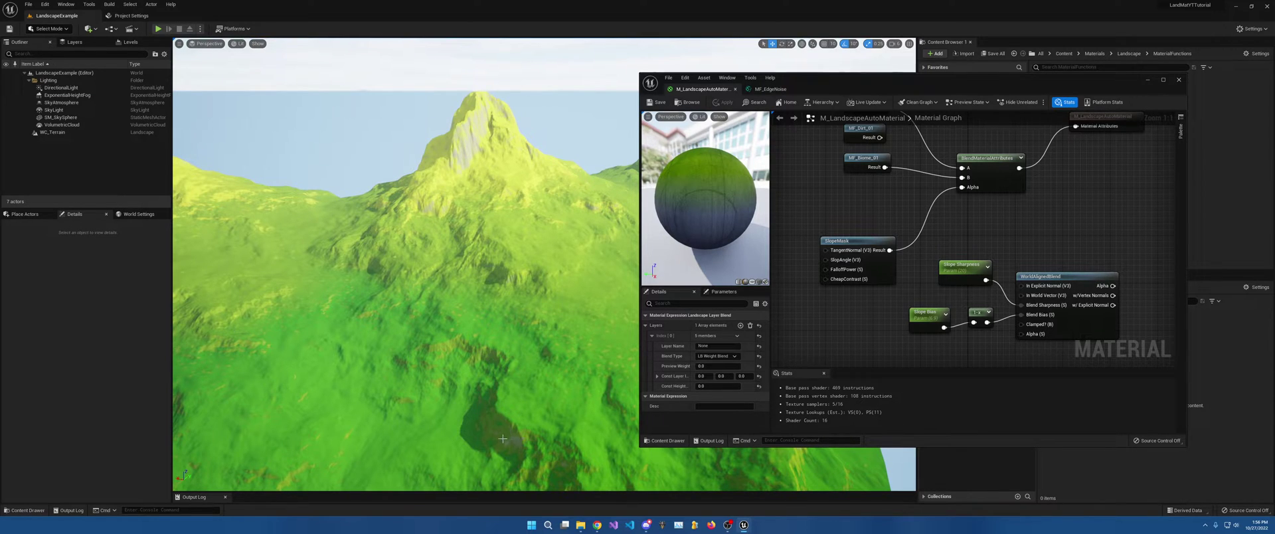
Step: Connect the SlopeAngle parameter to the SlopeMask's SlopeAngle input and save the material
right_drag(899, 252, 1033, 249)
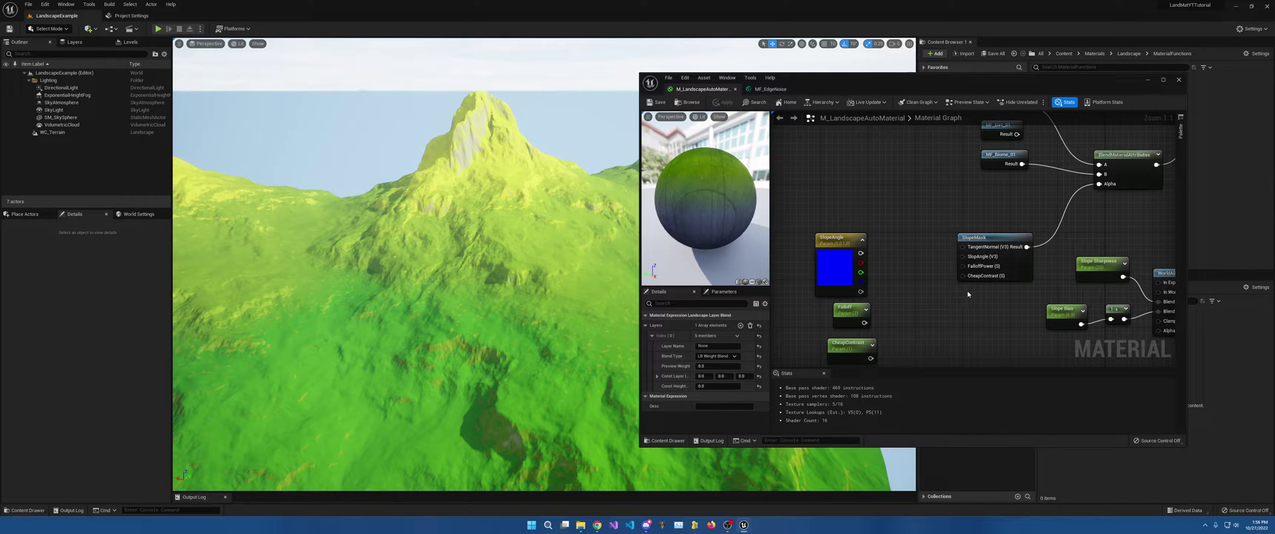
drag(860, 253, 963, 257)
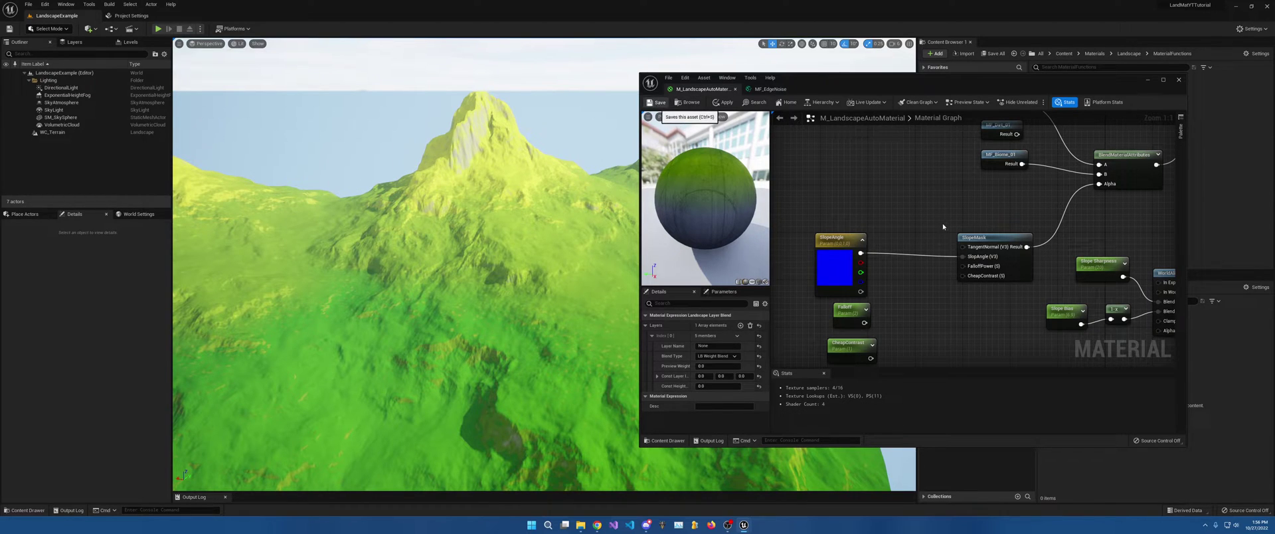
key(ctrl+s)
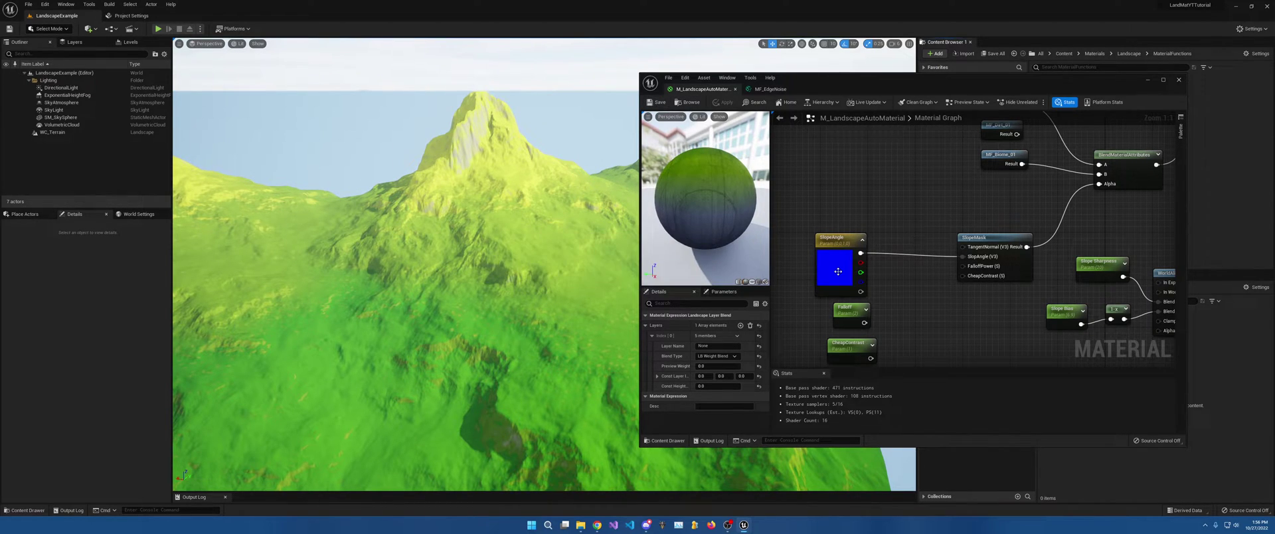
Step: Set the SlopeAngle parameter's default B value to 0 and G value to 1, then inspect the landscape from its side
click(838, 271)
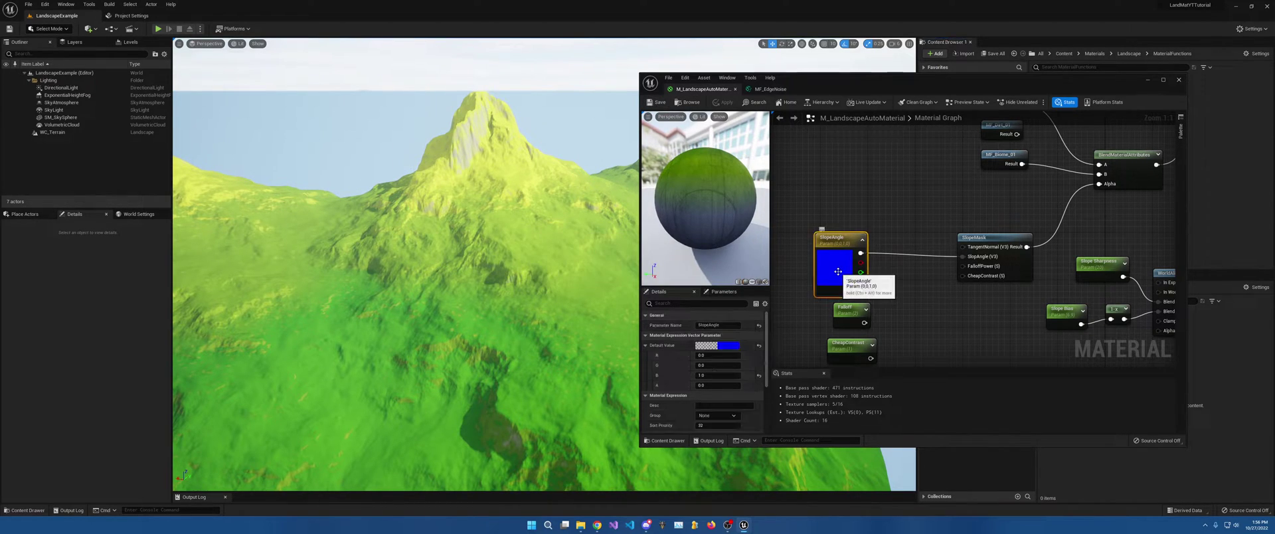
click(704, 374)
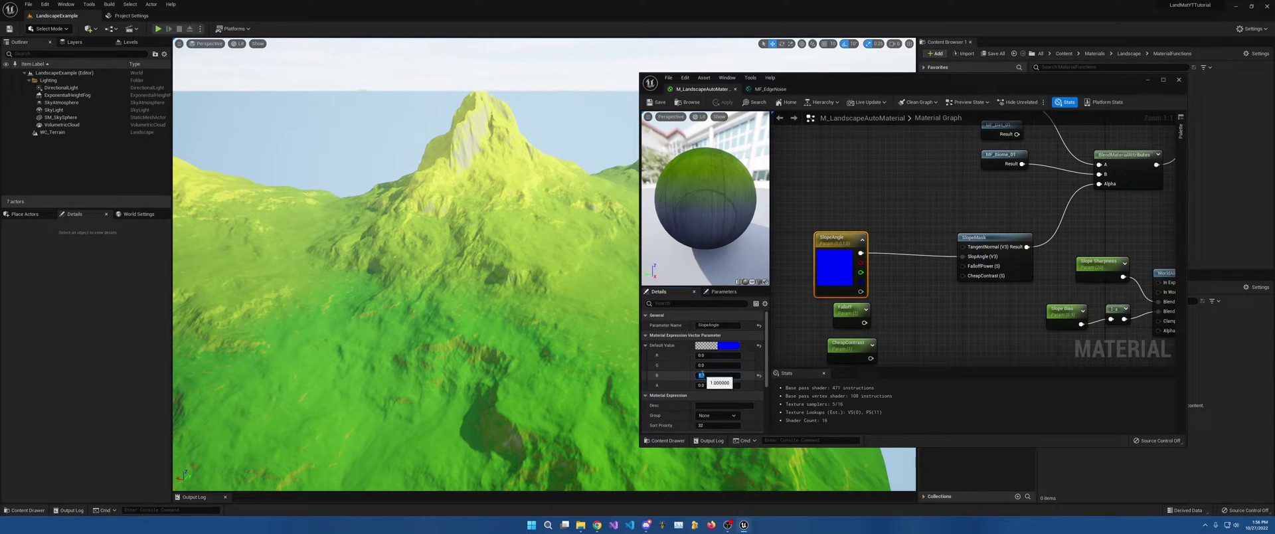
text(0)
key(Return)
click(716, 364)
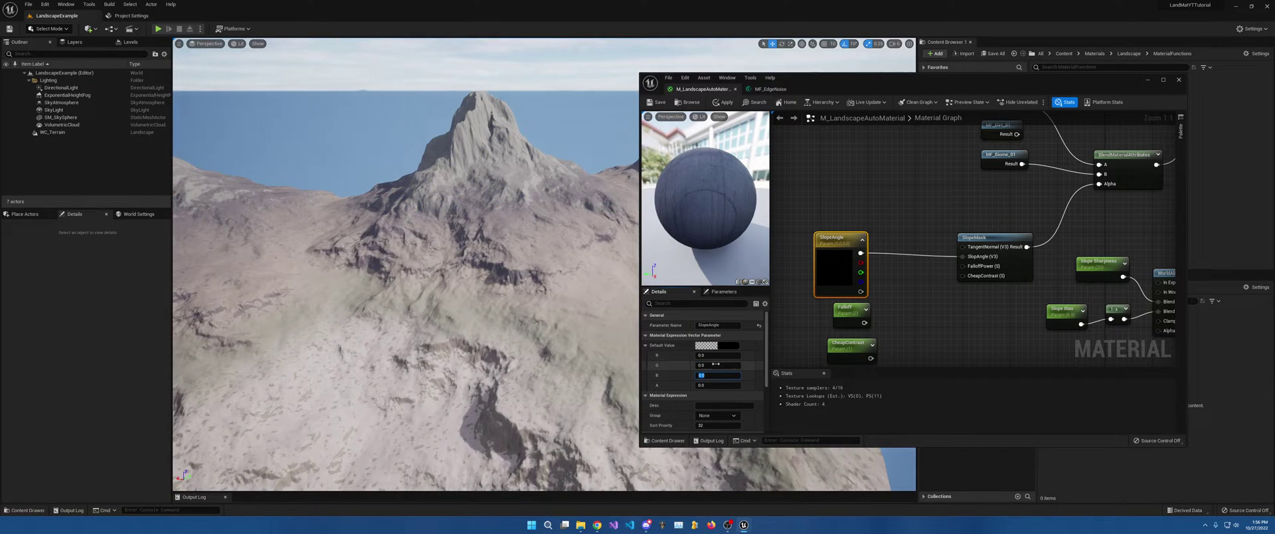
text(1)
key(Return)
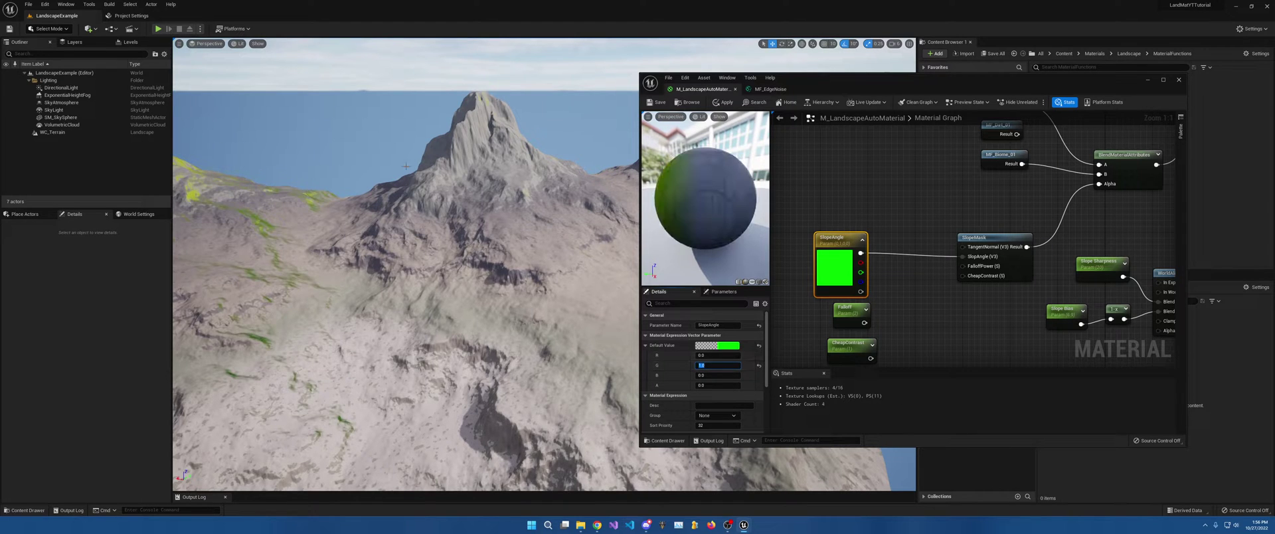
key(d)
right_drag(465, 265, 278, 272)
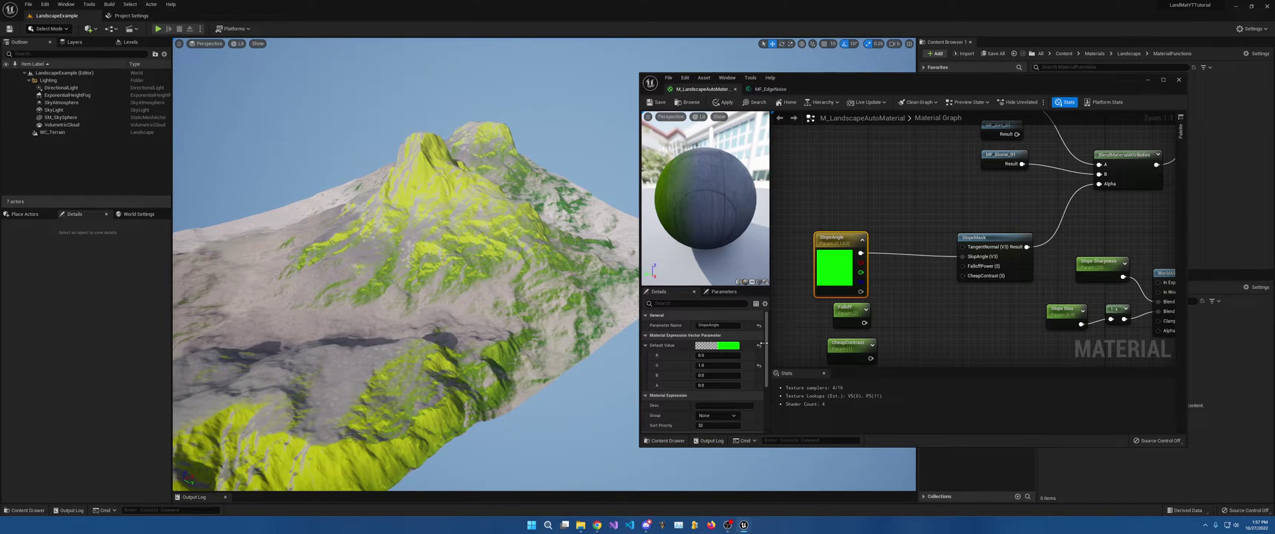
Step: Set the SlopeAngle parameter's default G value to 0 and its B value to 1
click(705, 365)
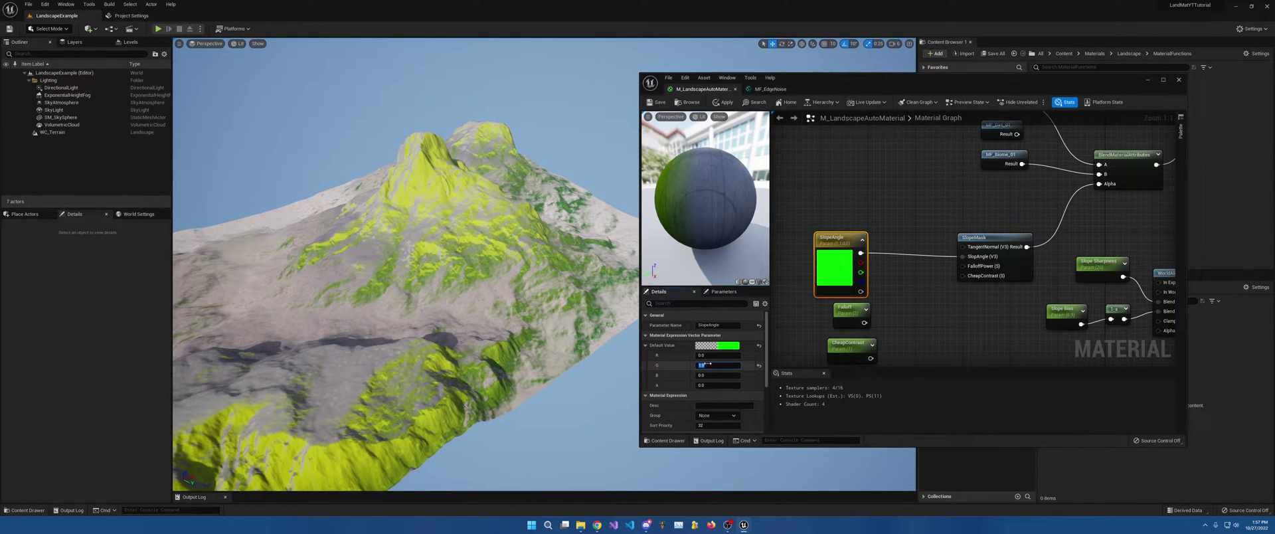
text(0.1)
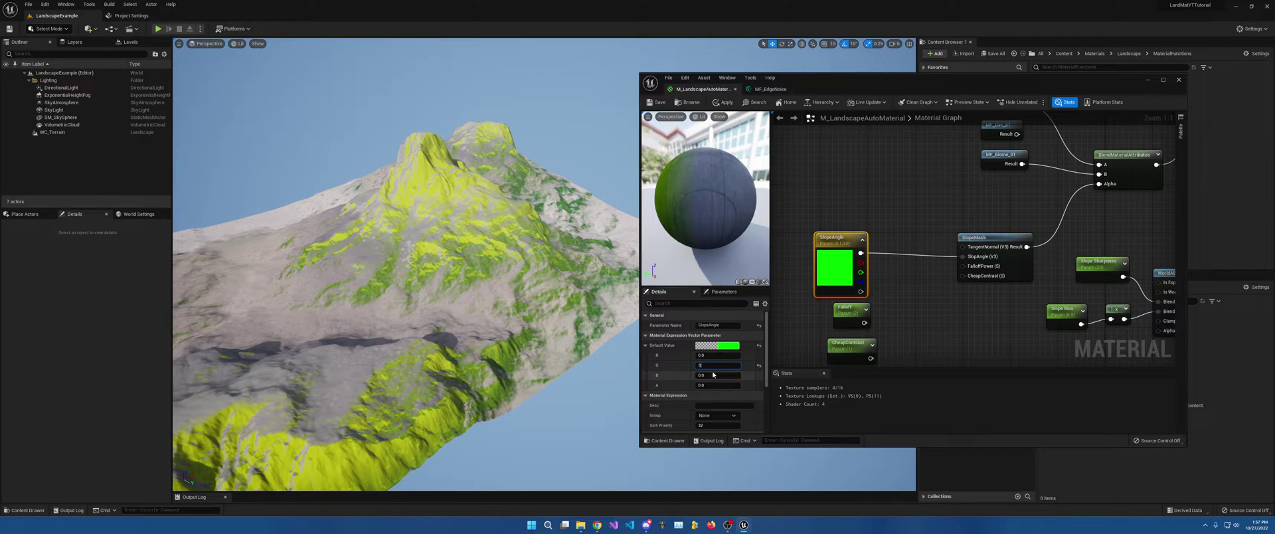
key(Return)
click(705, 375)
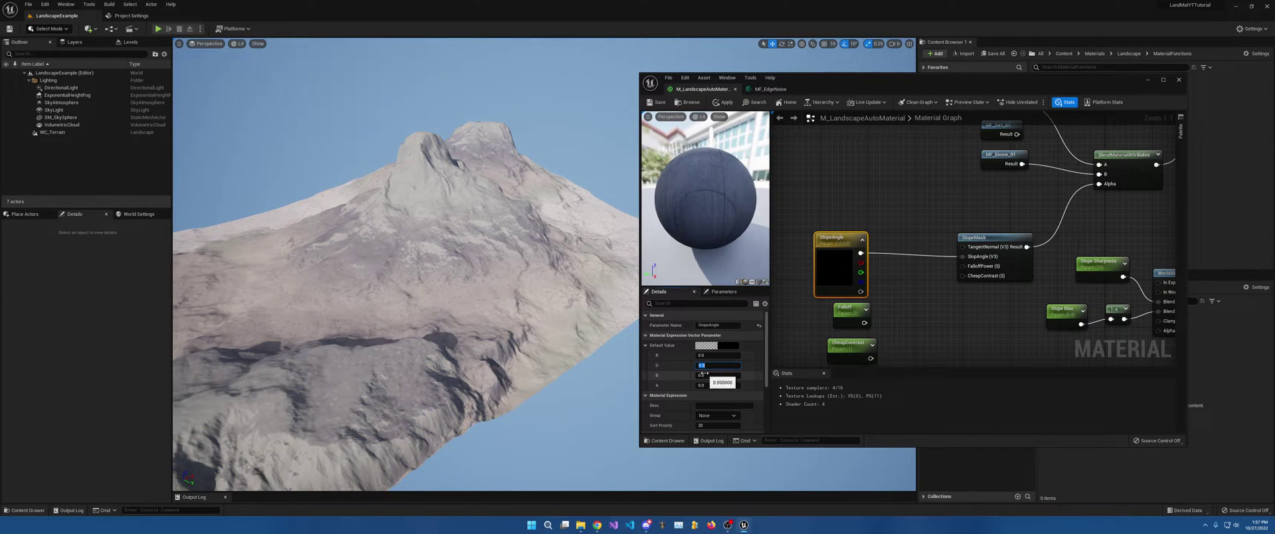
text(1)
key(Return)
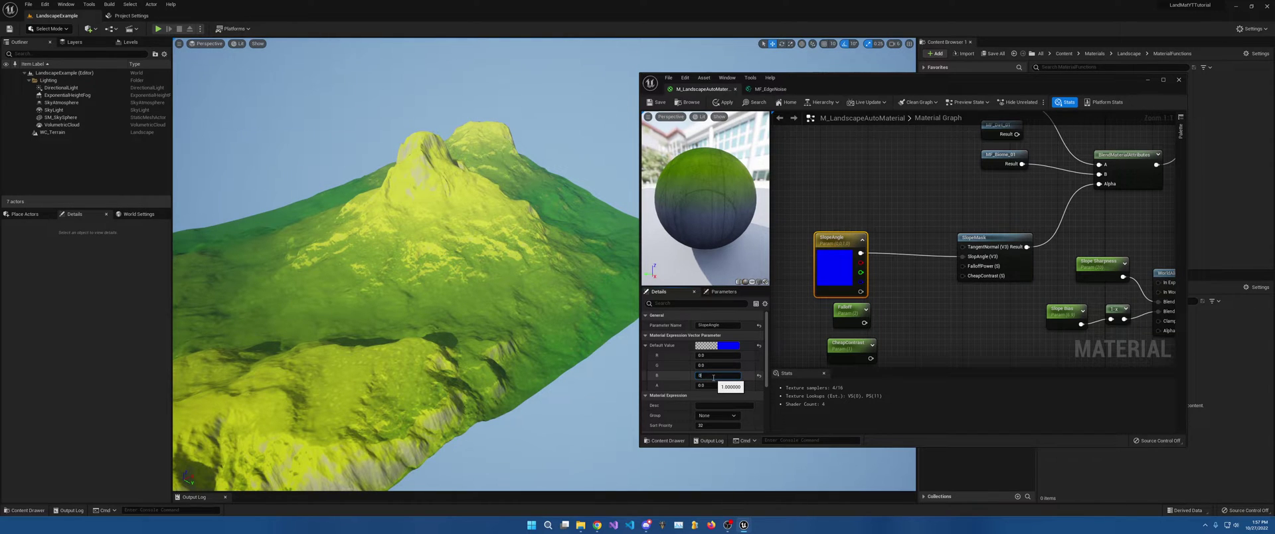
Step: Set the SlopeAngle parameter's default B value to 0 and R value to 1, and inspect the mountain from another side
text(0)
key(Return)
click(707, 357)
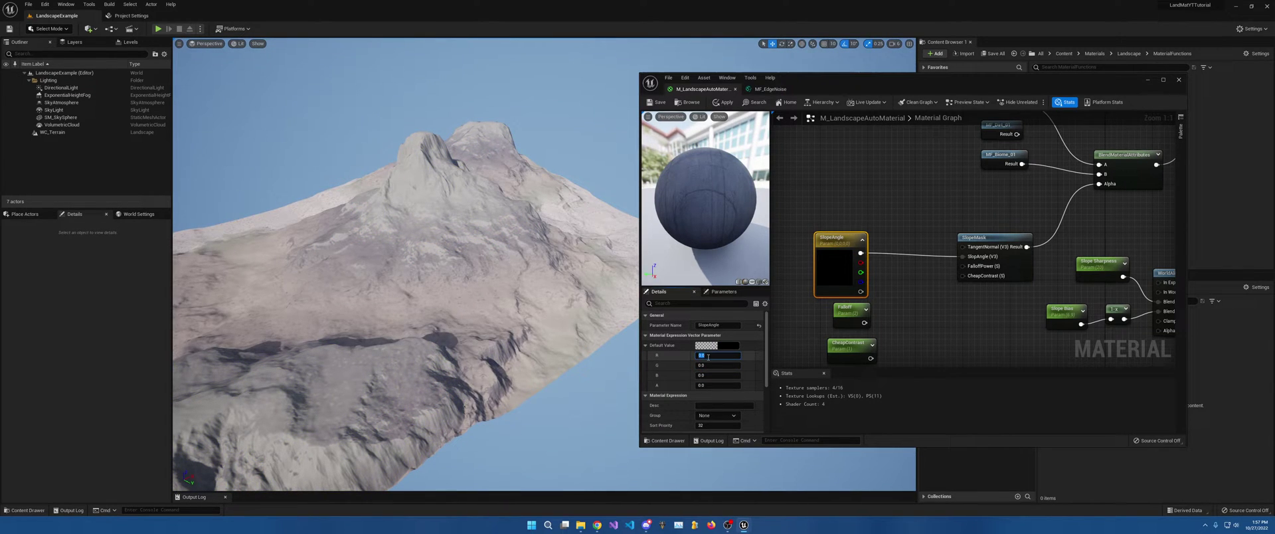
text(1)
key(Return)
right_drag(531, 146, 174, 390)
Step: Set the SlopeAngle parameter's default R value to -1 and inspect the landscape around the mountain peaks
click(707, 355)
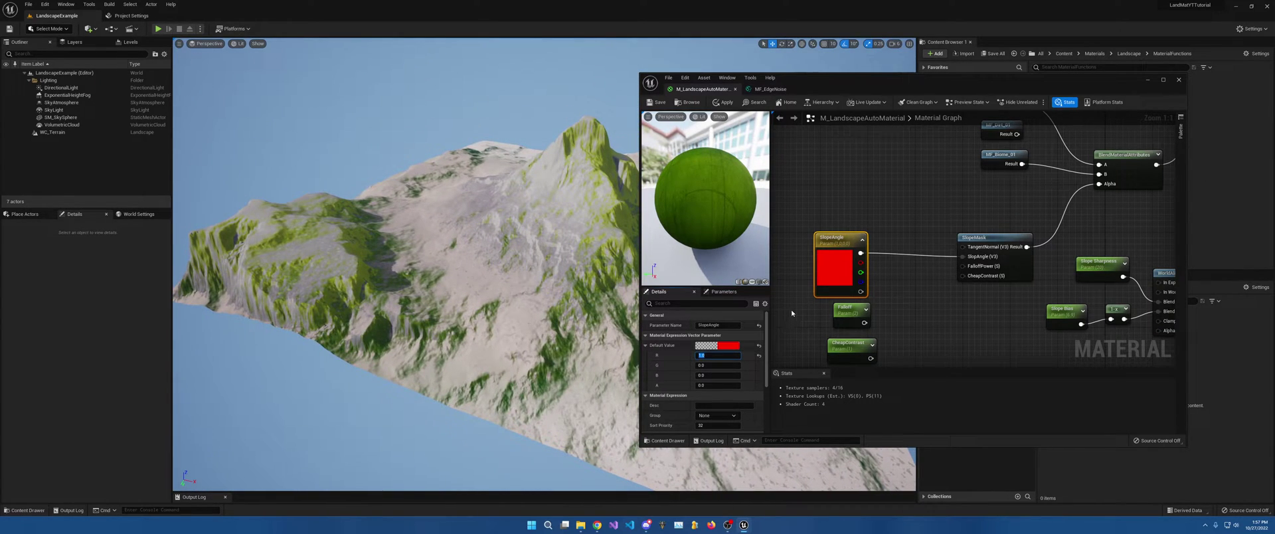
text(-1)
key(Return)
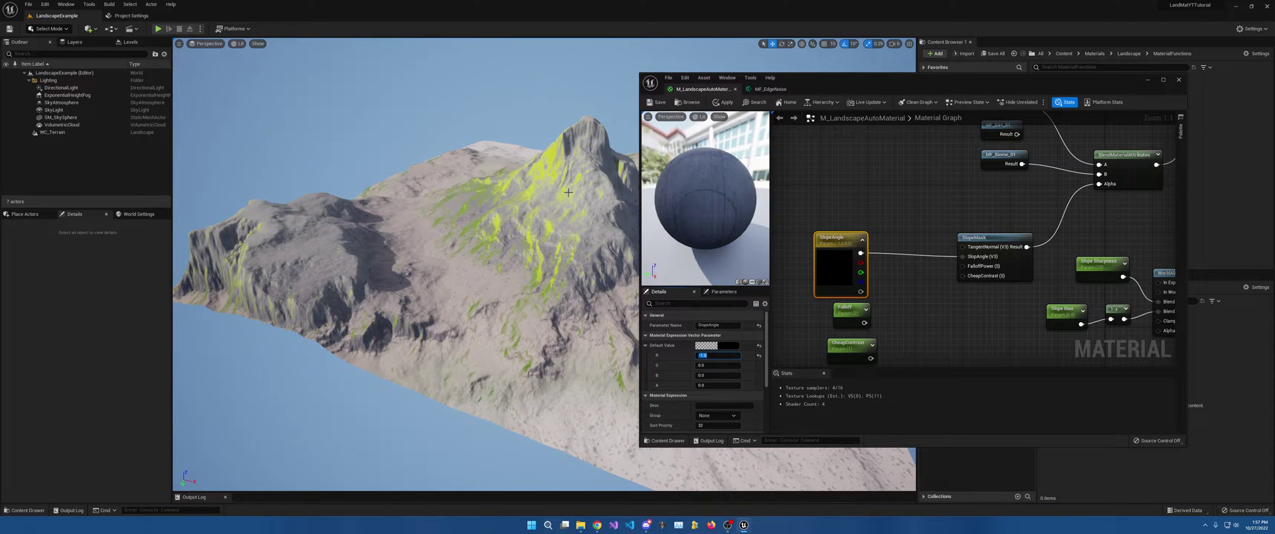
right_drag(569, 192, 514, 163)
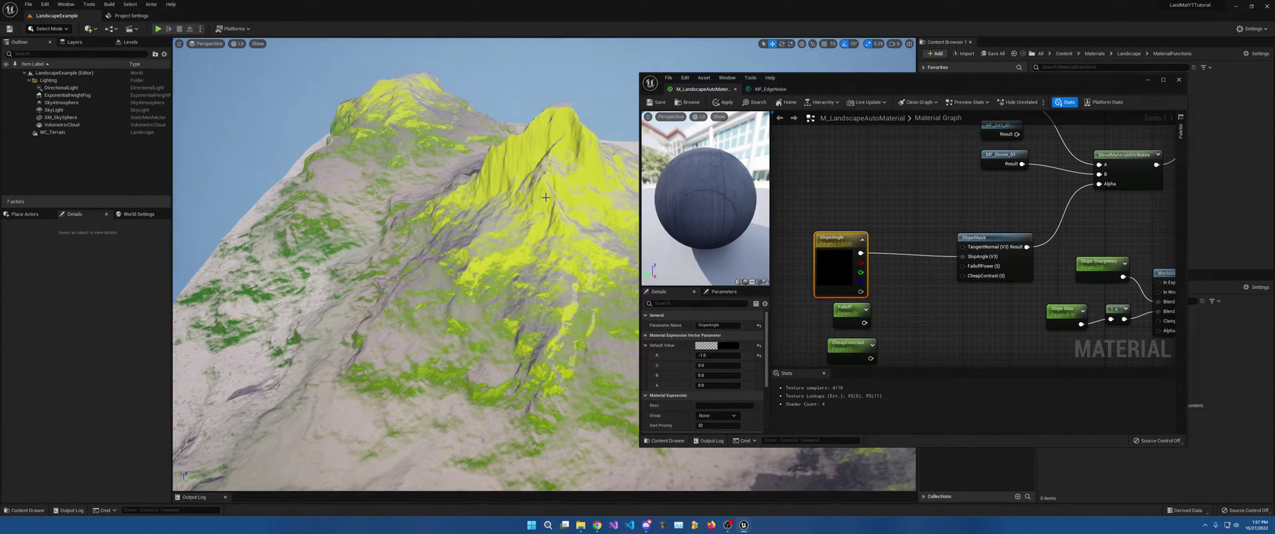
right_drag(592, 252, 621, 249)
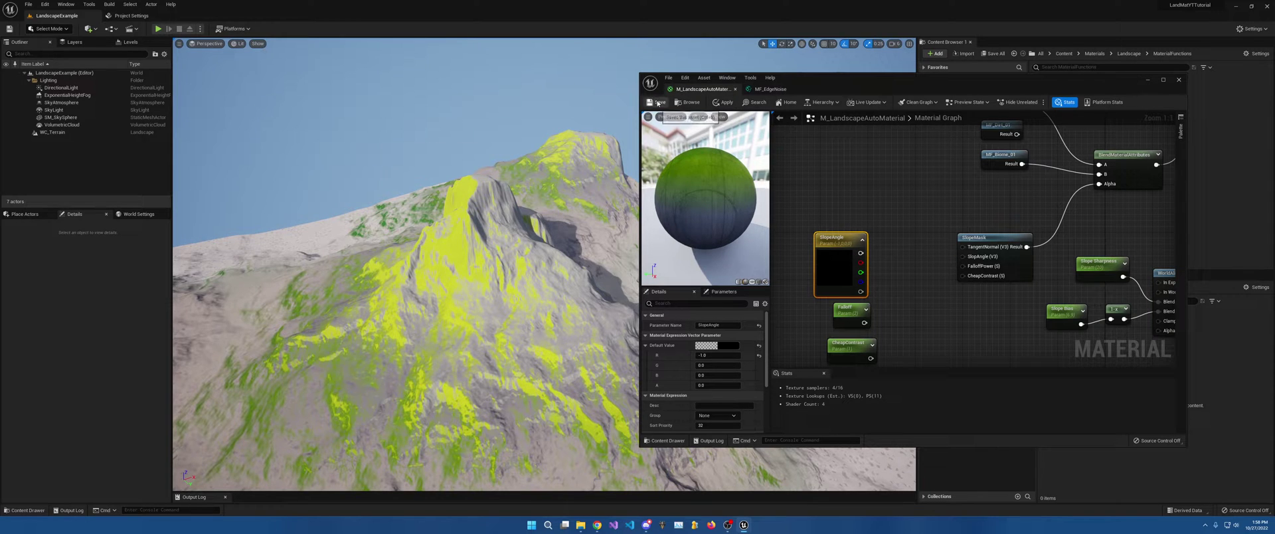
Step: Disconnect the SlopeAngle parameter from the SlopeMask, save the material and inspect the landscape
key(ctrl+s)
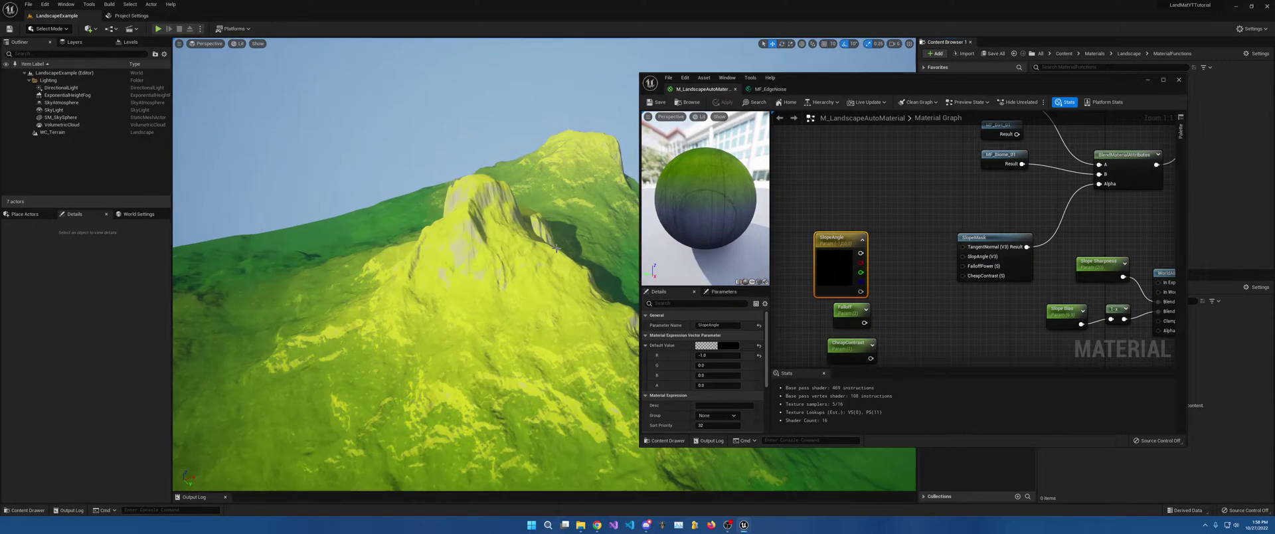
right_drag(555, 260, 697, 282)
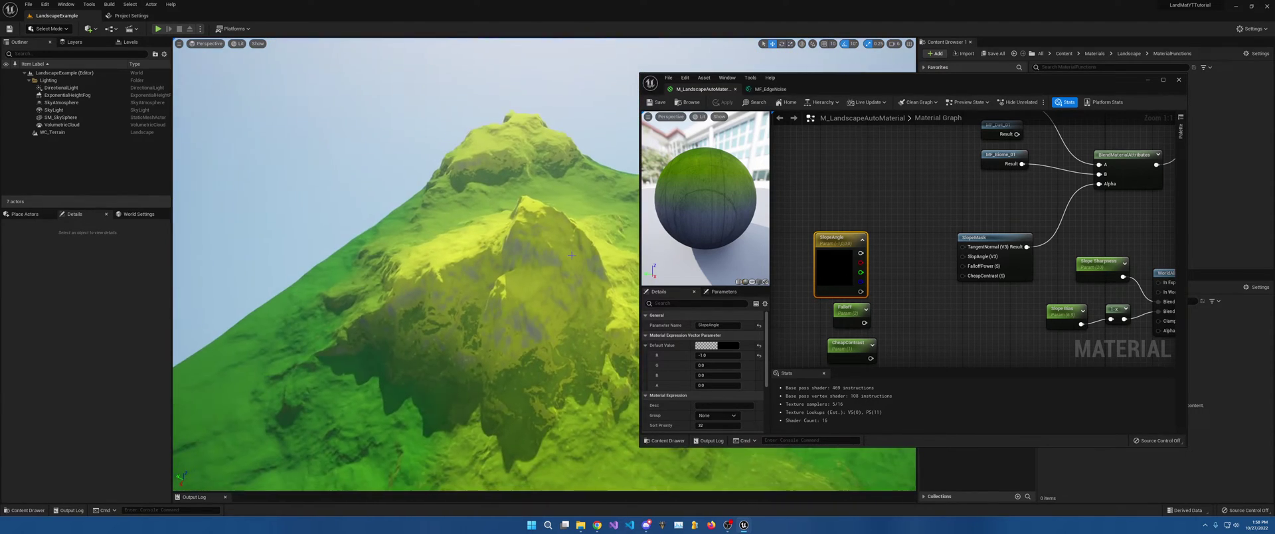
Step: Connect the WorldAlignedBlend's w/Vertex Normals output to the BlendMaterialAttributes Alpha input, save the material and inspect the landscape
right_drag(1142, 227, 943, 253)
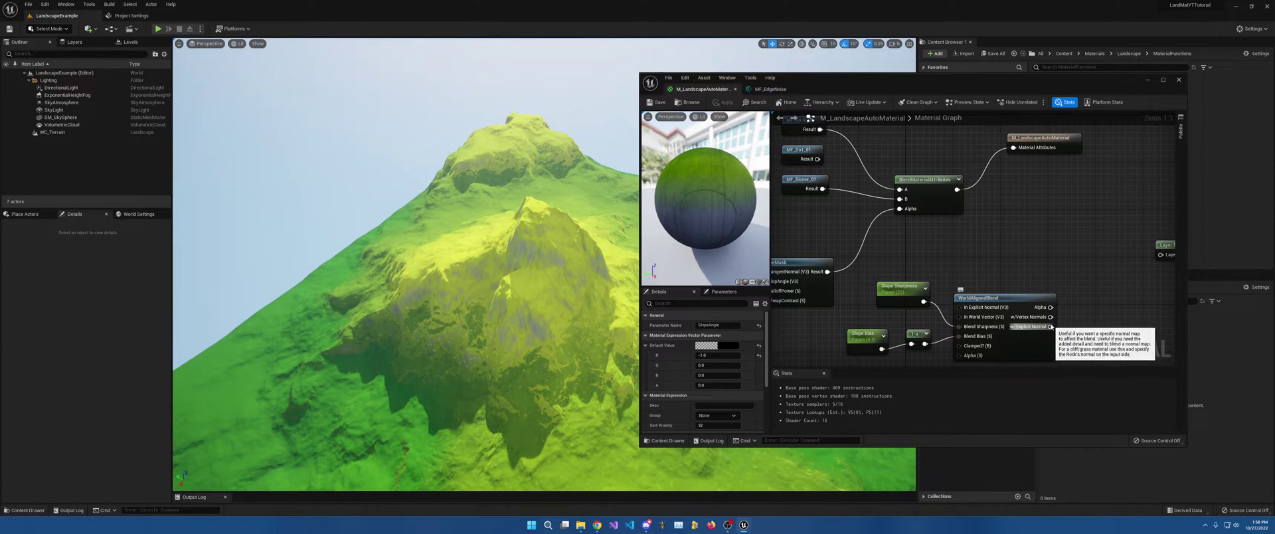
drag(1050, 317, 900, 209)
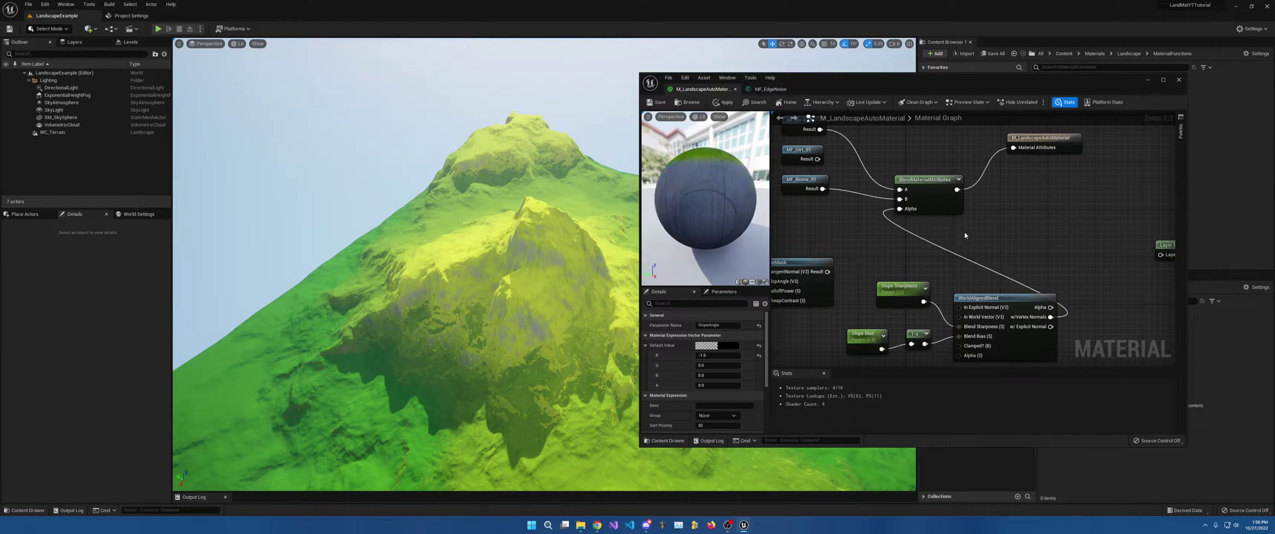
click(657, 103)
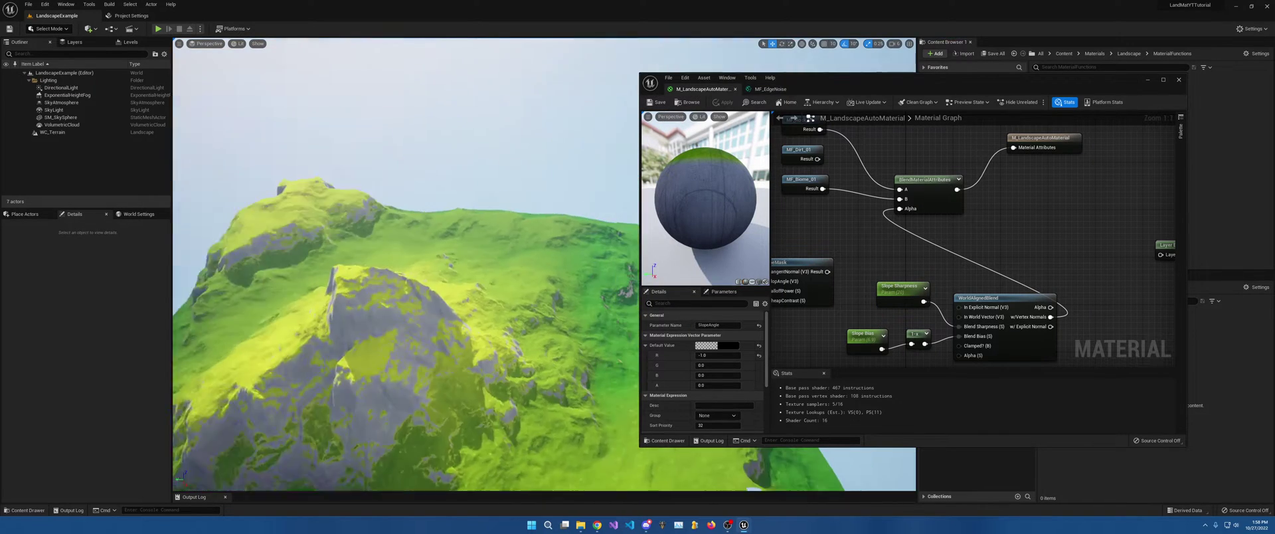
right_drag(425, 265, 323, 262)
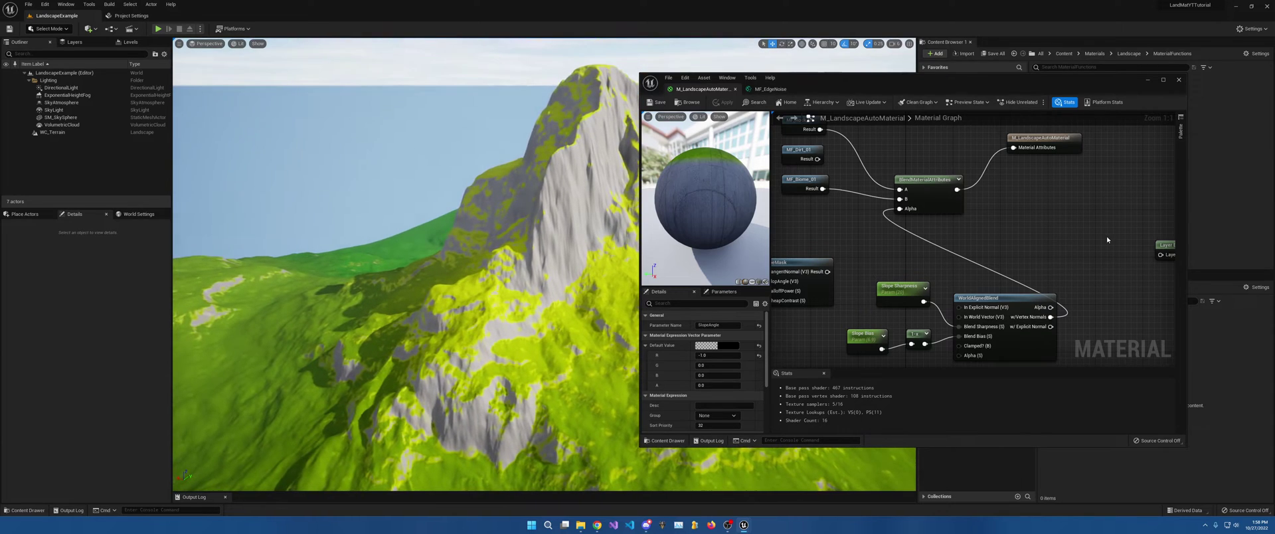
Step: Disconnect the WorldAlignedBlend's Blend Sharpness and Blend Bias inputs, save the material and inspect the landscape
right_drag(995, 251, 1000, 216)
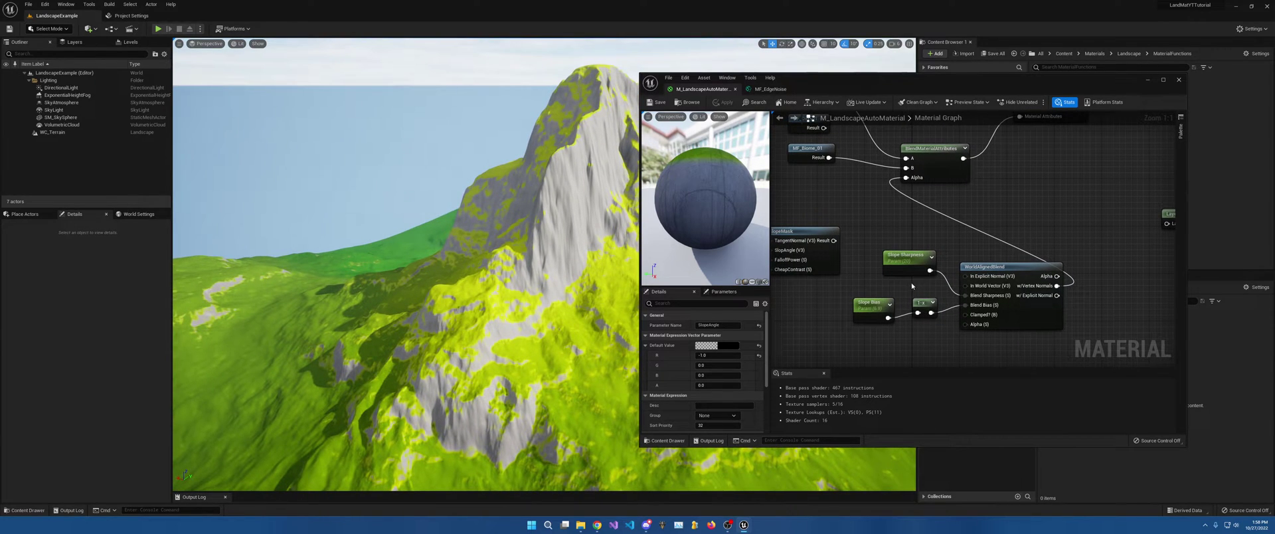
alt+click(965, 294)
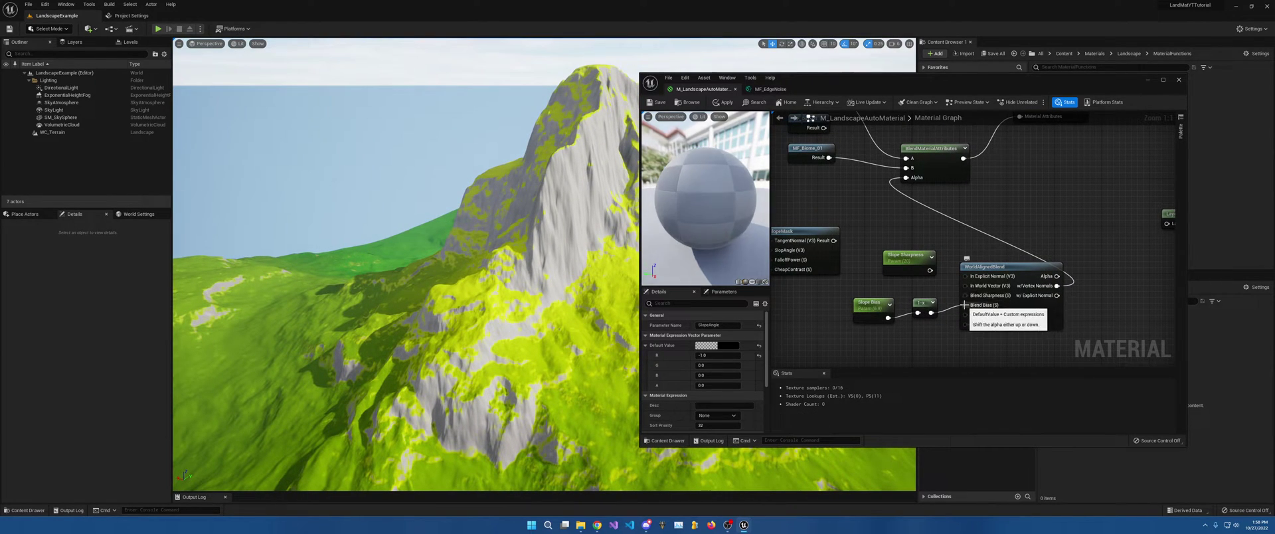
alt+click(964, 304)
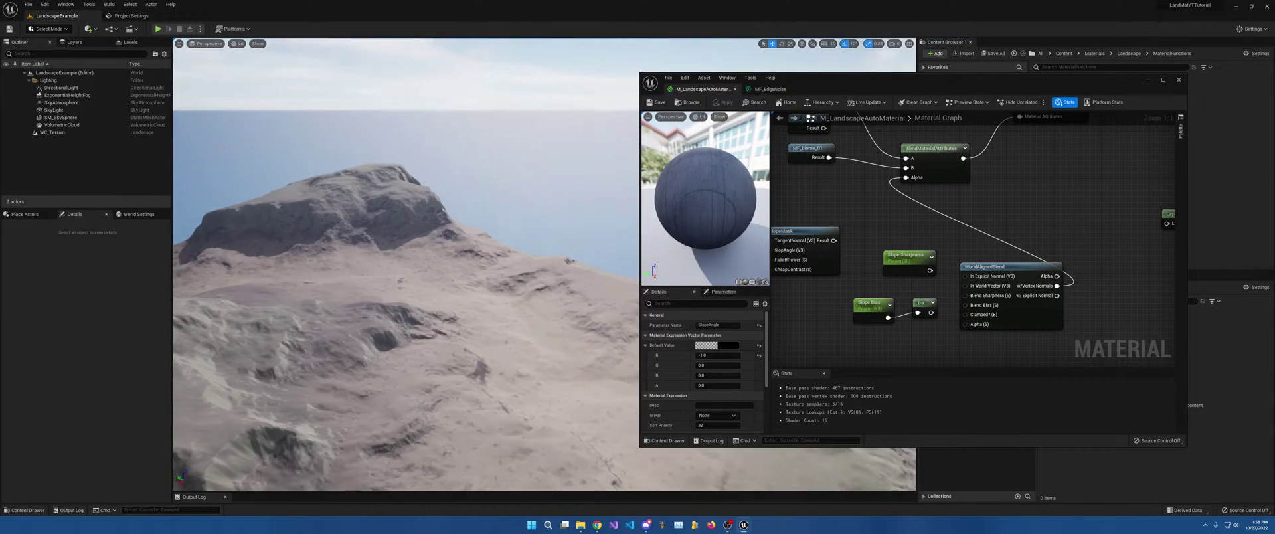
right_drag(510, 296, 510, 296)
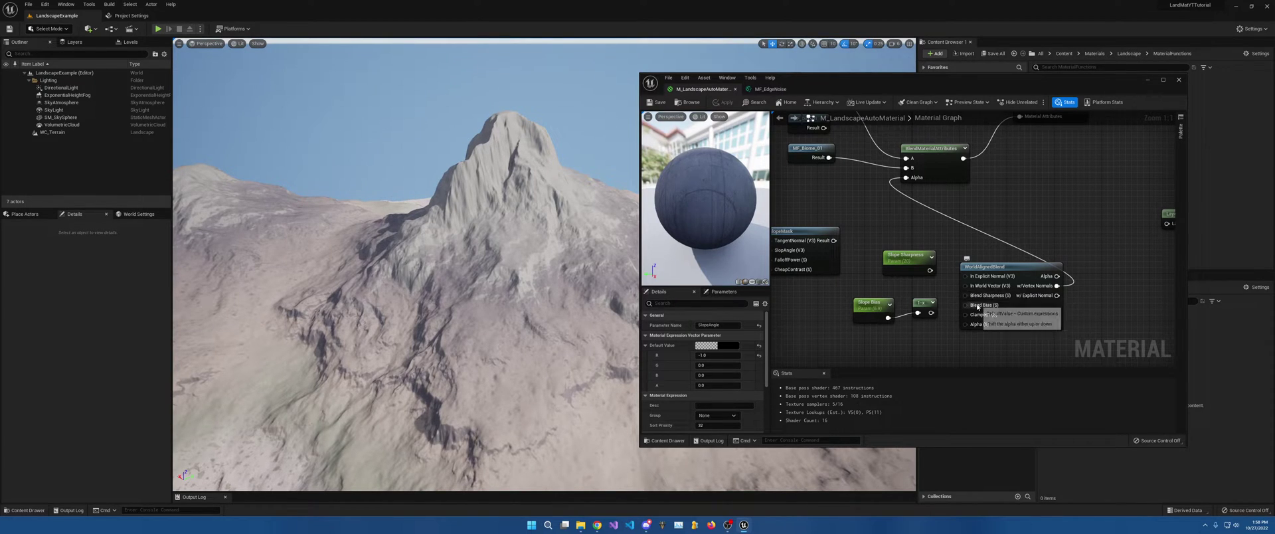
Step: Reconnect Slope Sharpness and the Slope Bias chain to the WorldAlignedBlend's Blend Sharpness and Blend Bias inputs, save, and inspect the terrain up close
drag(929, 270, 966, 305)
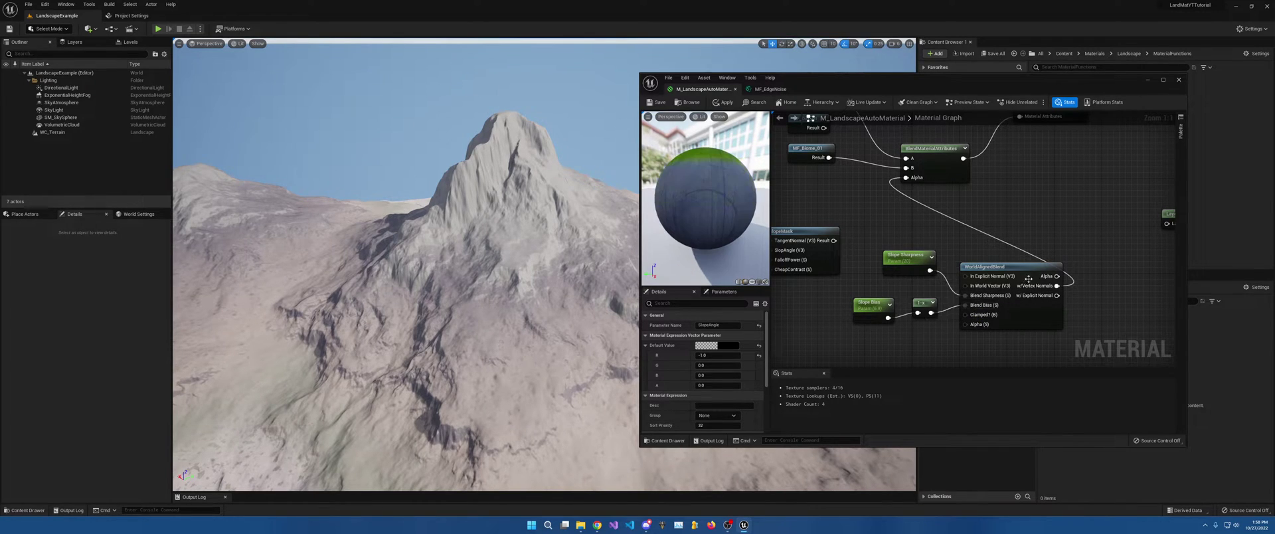
click(660, 103)
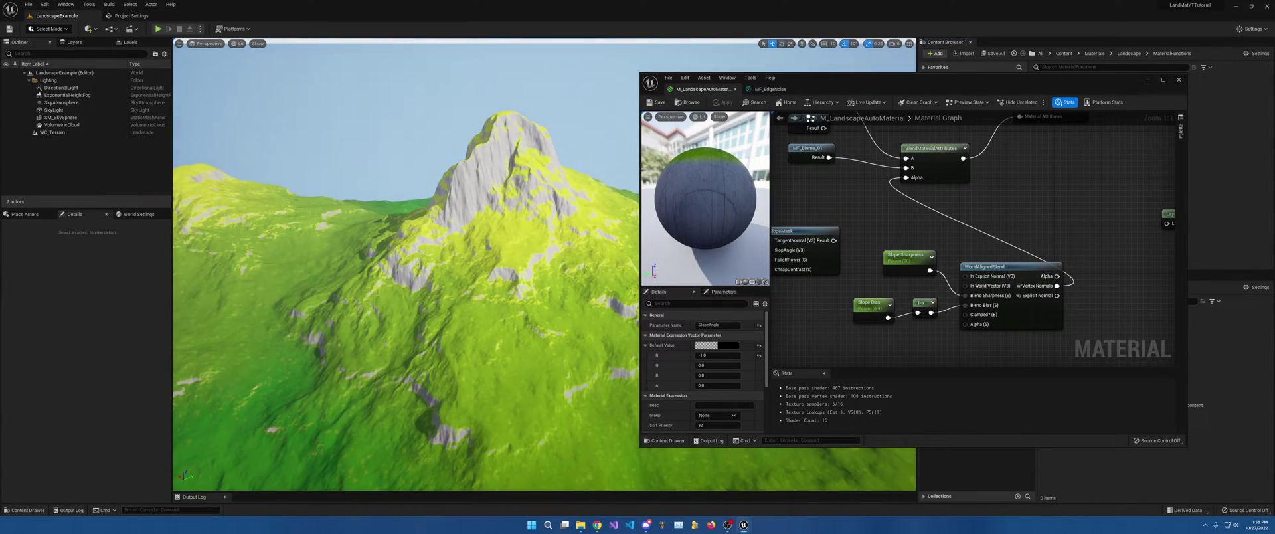
key(w)
right_drag(505, 265, 509, 293)
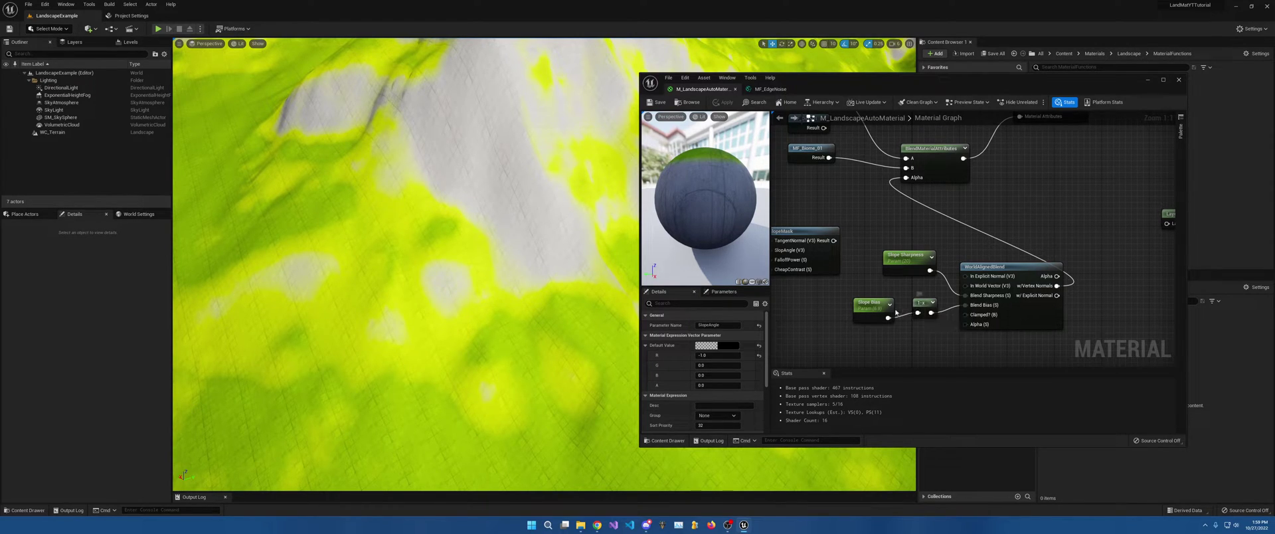
drag(875, 314, 876, 306)
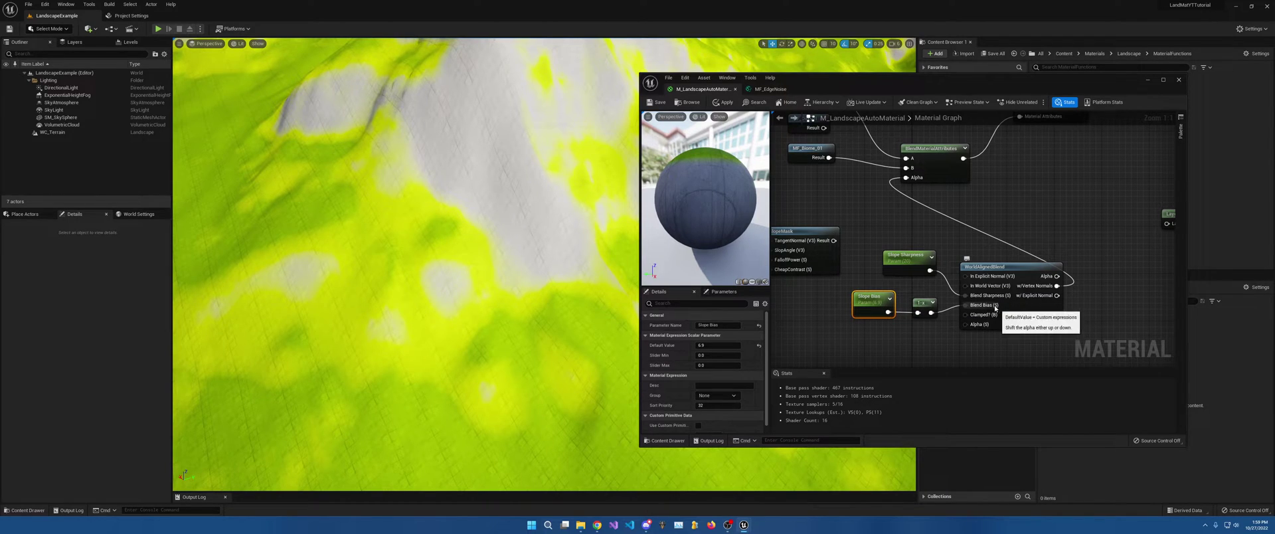
Step: Set the SlopeAngle parameter's default R value to 0 and B value to 1
right_drag(1006, 310, 1120, 239)
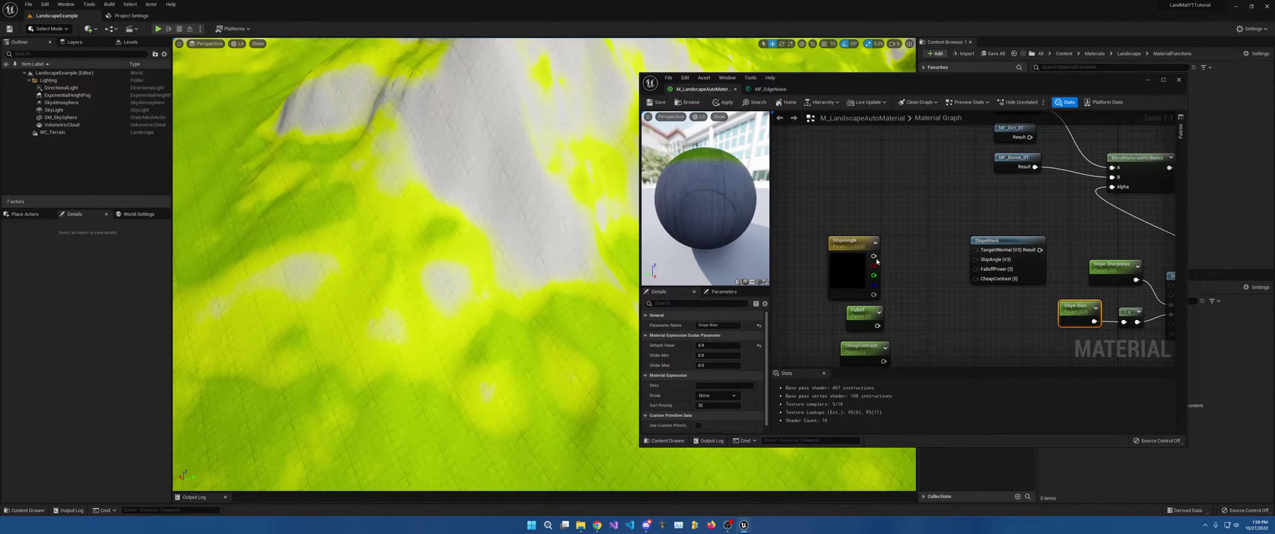
click(856, 266)
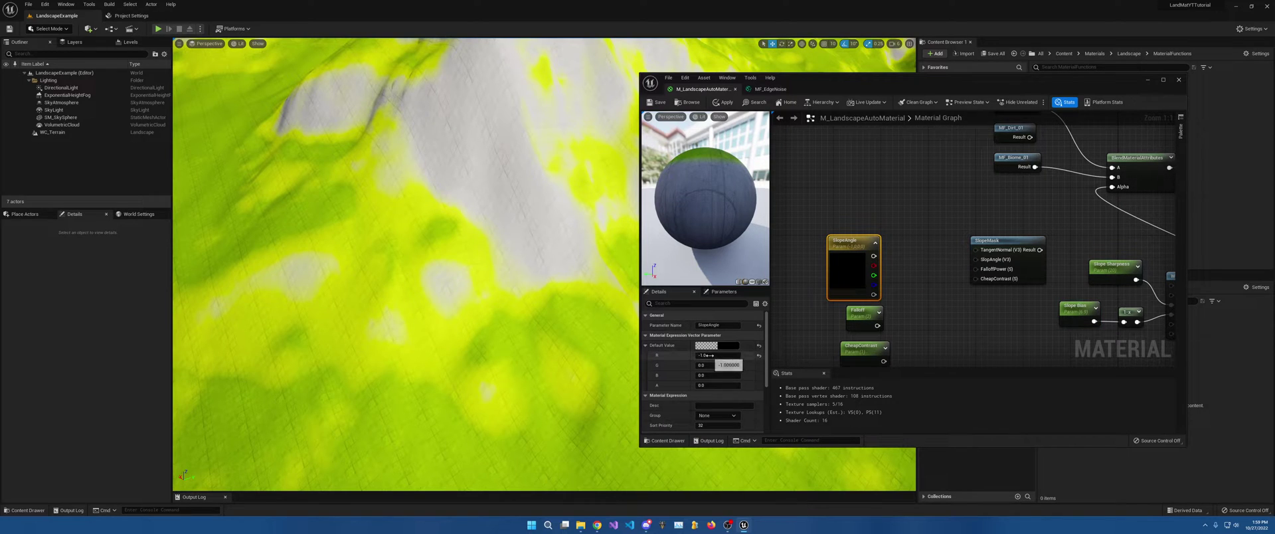
click(710, 355)
text(0)
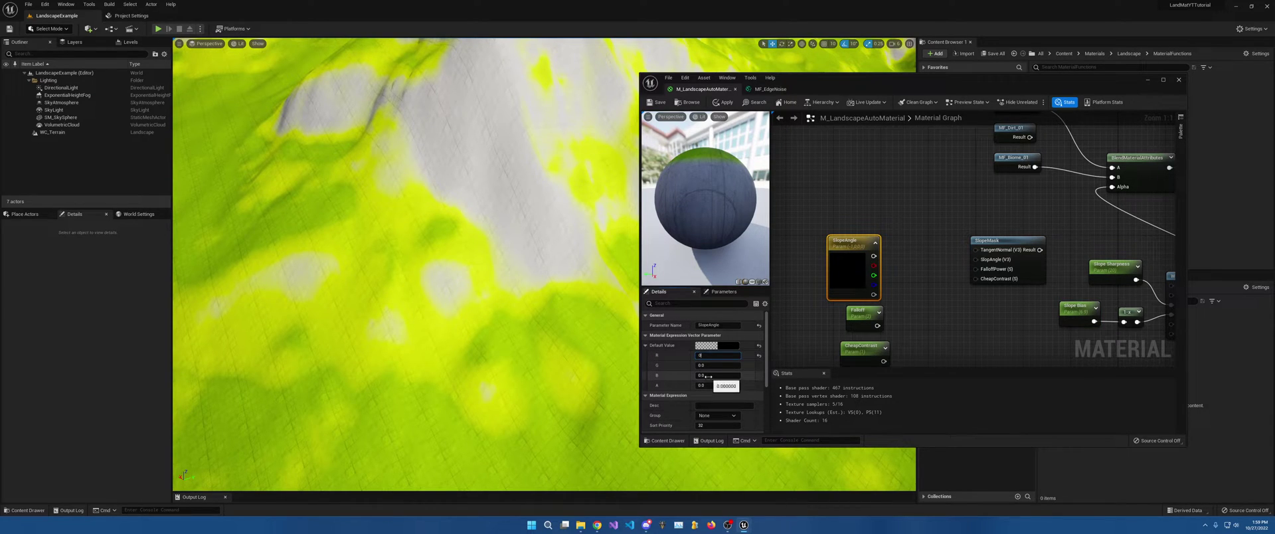
click(707, 375)
text(1)
click(934, 260)
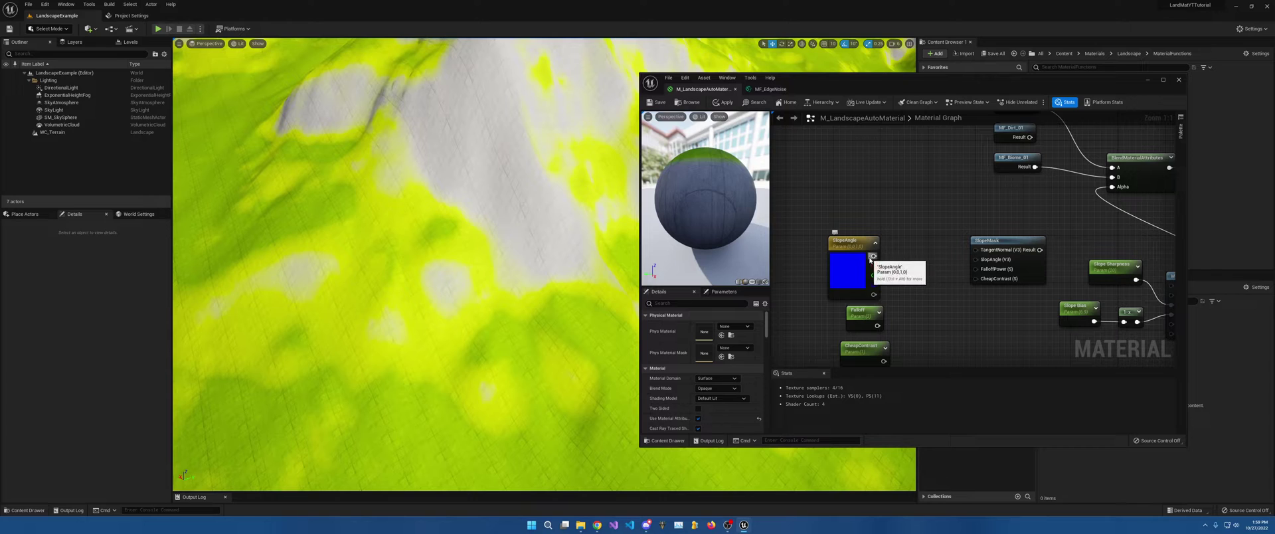
Step: Connect SlopeAngle, Falloff and CheapContrast to the matching SlopeMask inputs, link the SlopeMask Result to the BlendMaterialAttributes Alpha, and save the material
drag(871, 257, 877, 326)
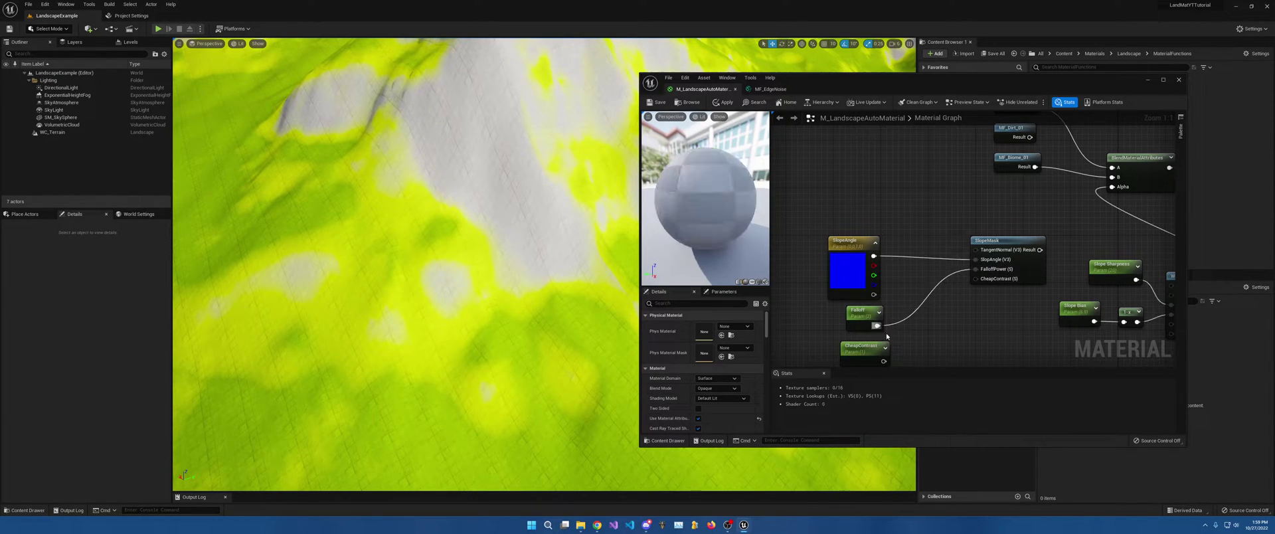
drag(883, 361, 980, 263)
right_drag(1038, 233, 920, 275)
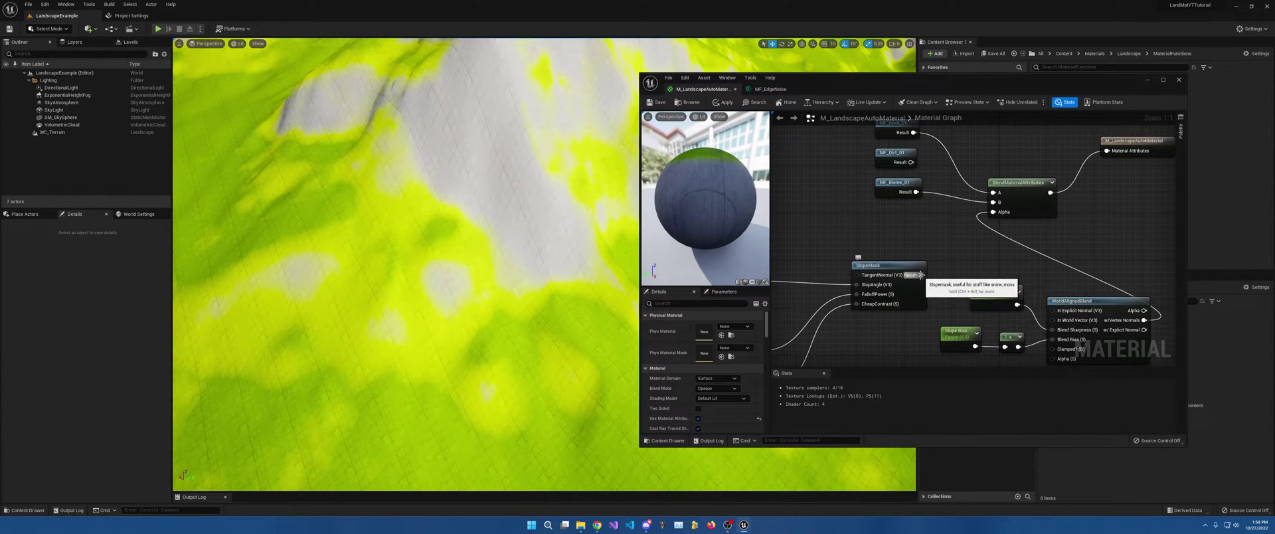
drag(920, 275, 993, 212)
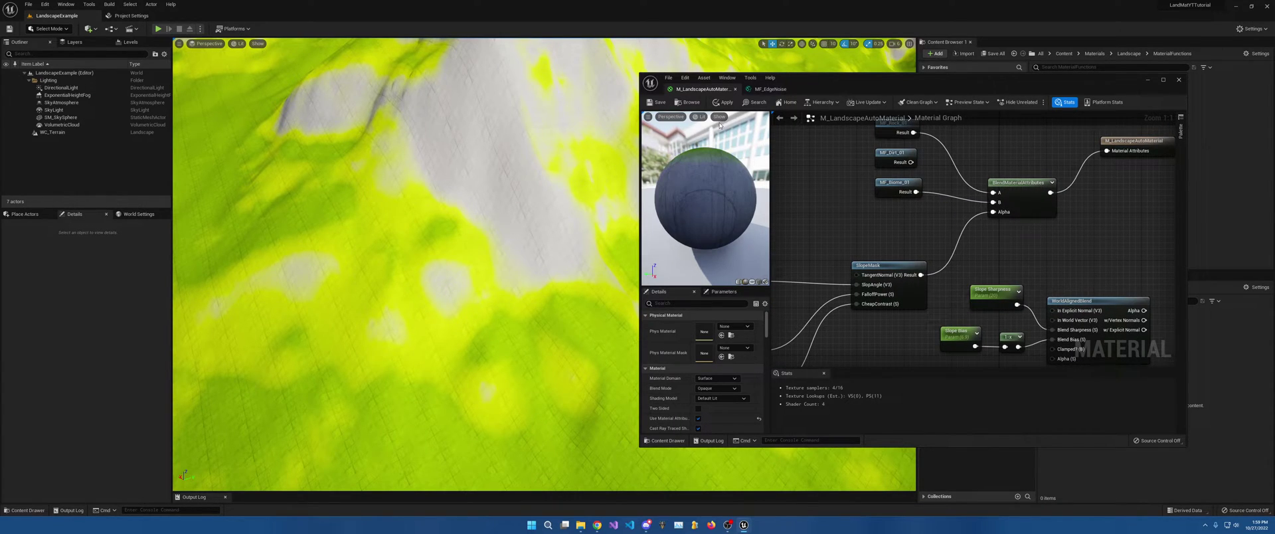
key(ctrl+s)
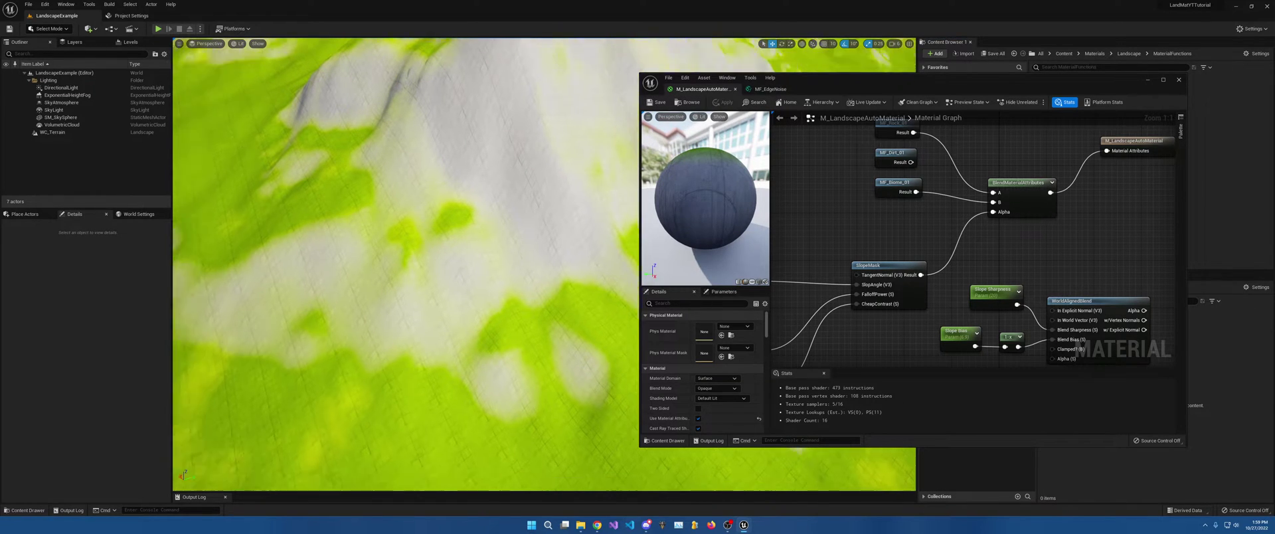
Step: Try a default value of 1 for the Falloff parameter and change it to 1.5
right_drag(792, 271, 886, 211)
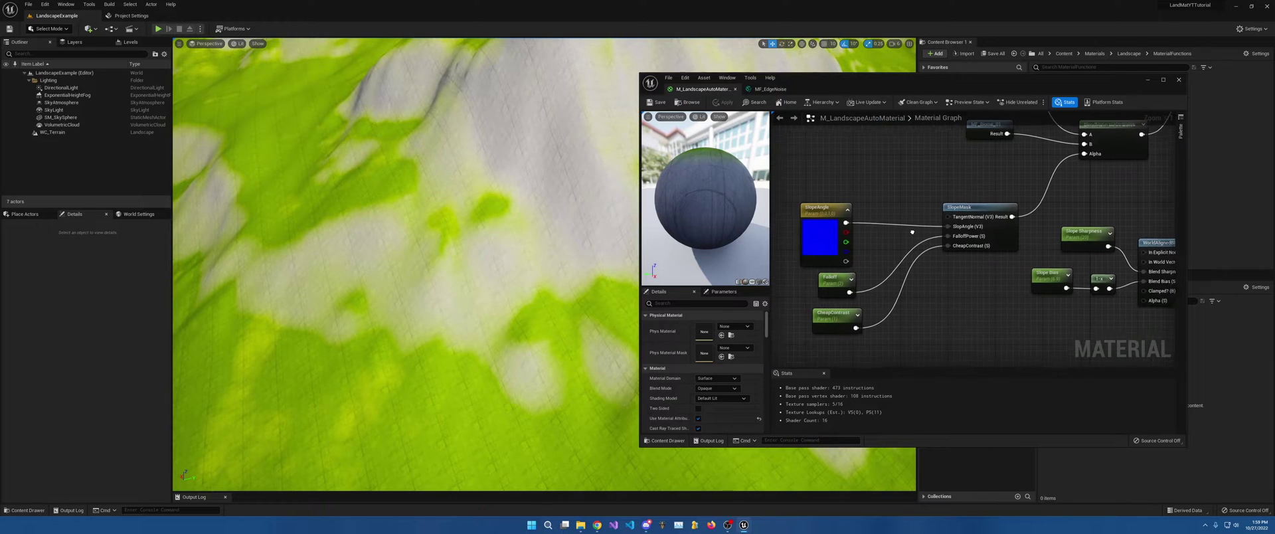
click(836, 278)
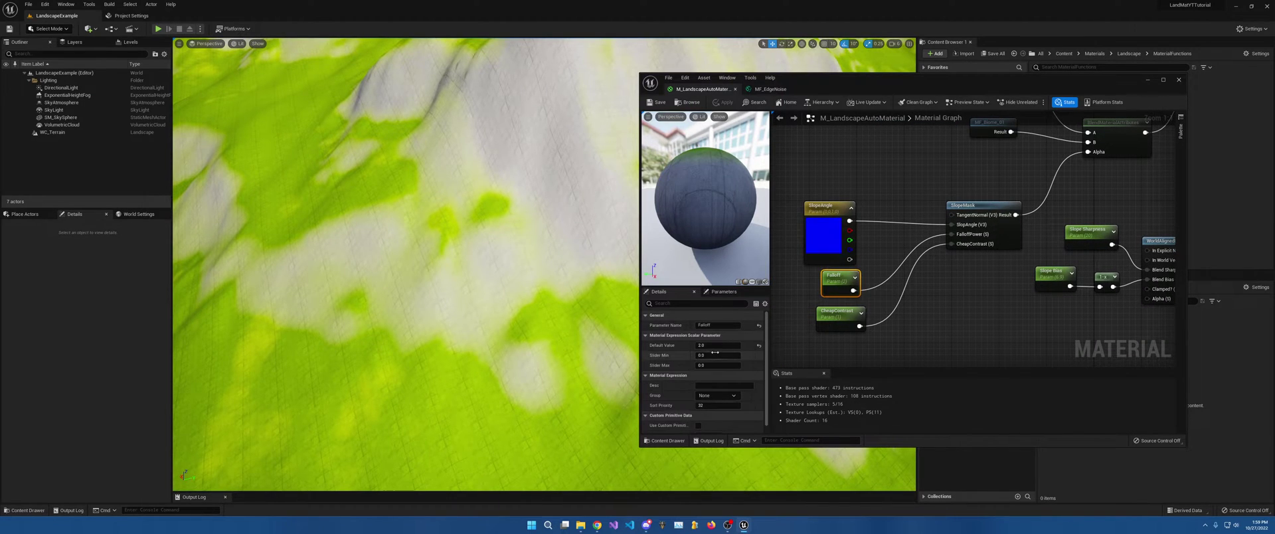
text(1)
key(Return)
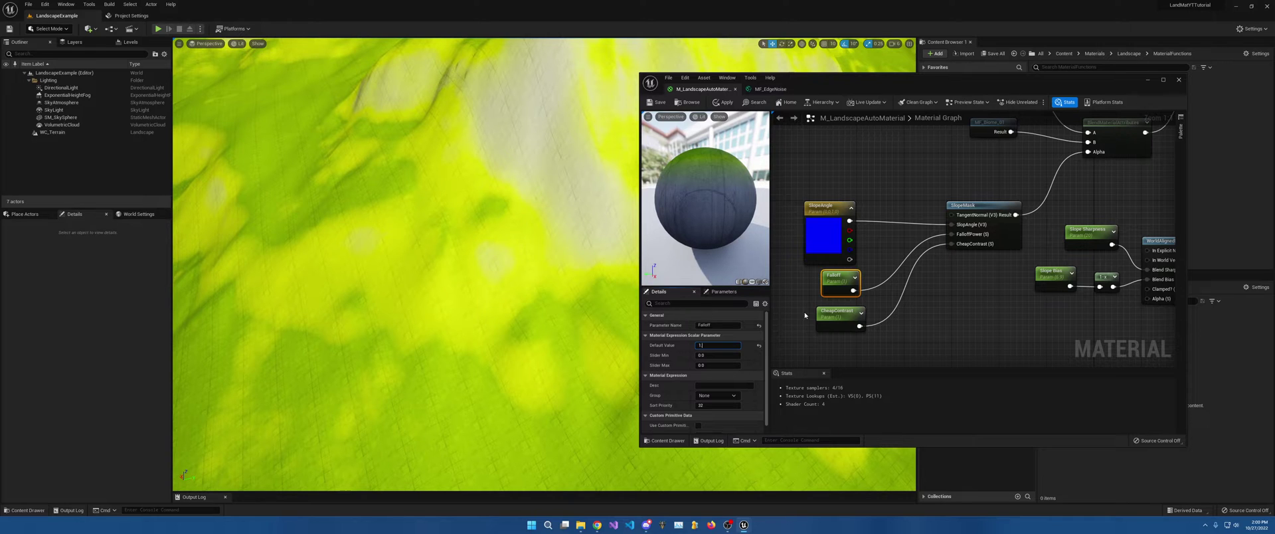
text(1.5)
key(Return)
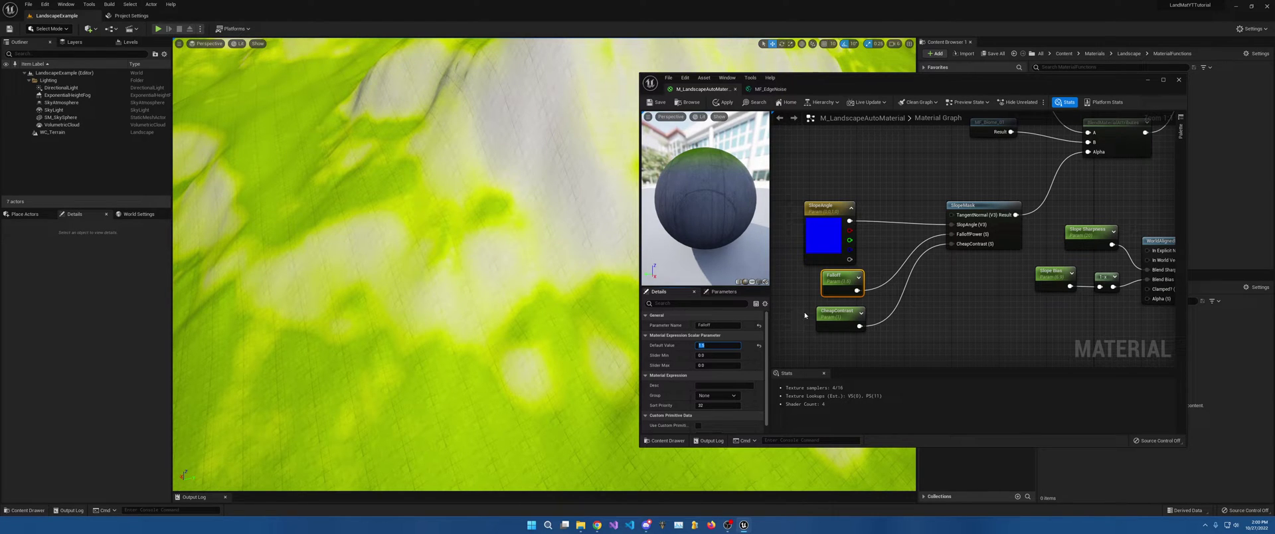
Step: Inspect the grass-to-rock transition on the terrain slopes up close from several angles
key(w)
right_drag(501, 231, 496, 227)
key(s)
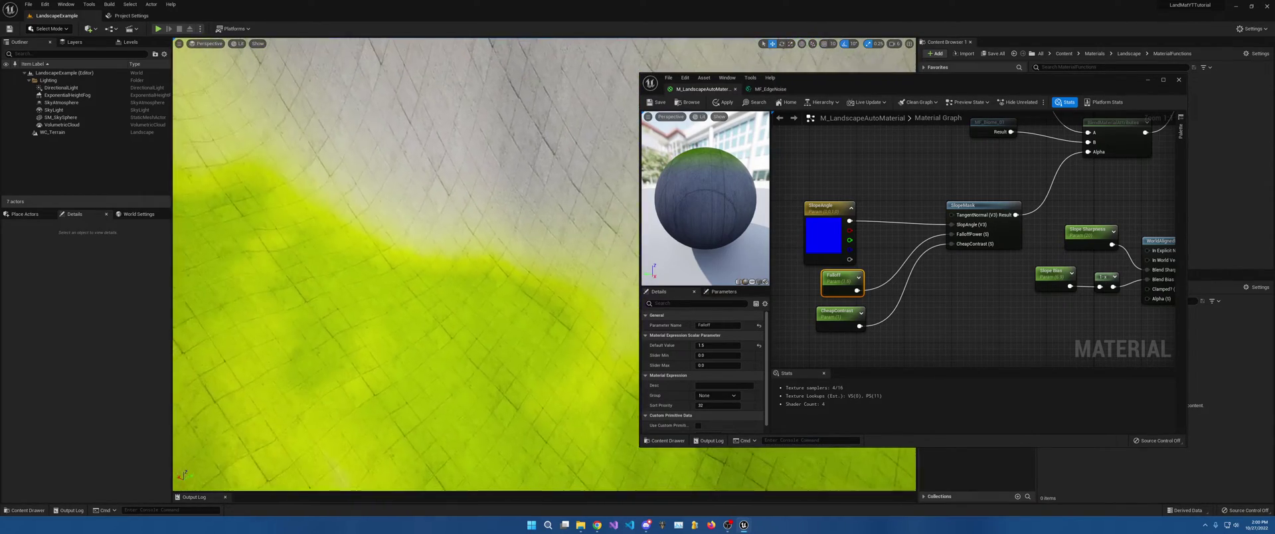
right_drag(526, 284, 423, 315)
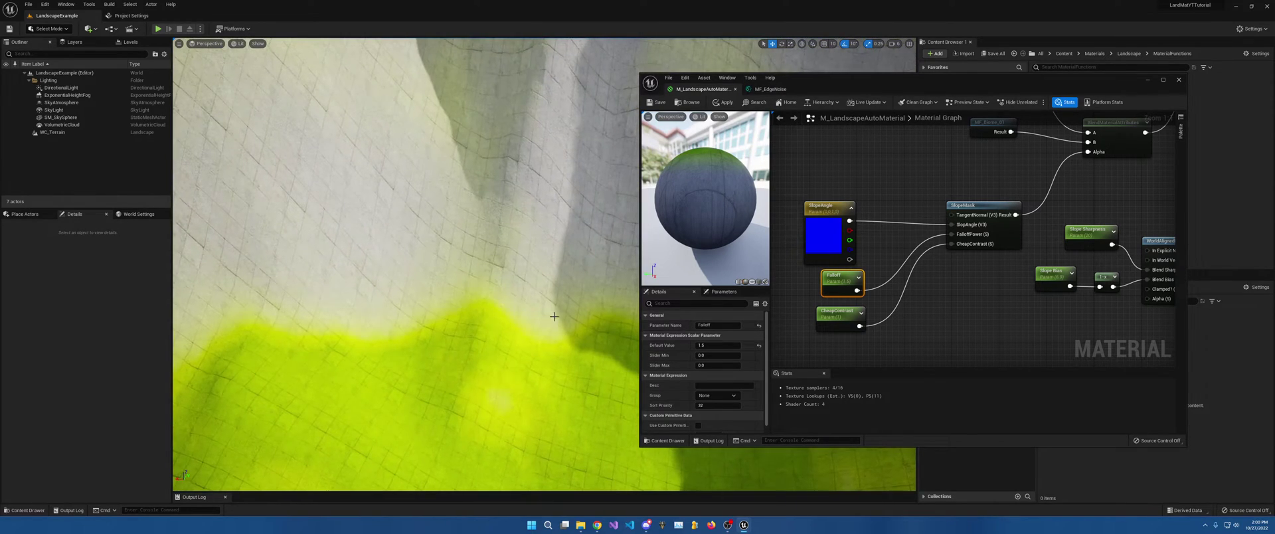
right_drag(555, 317, 381, 294)
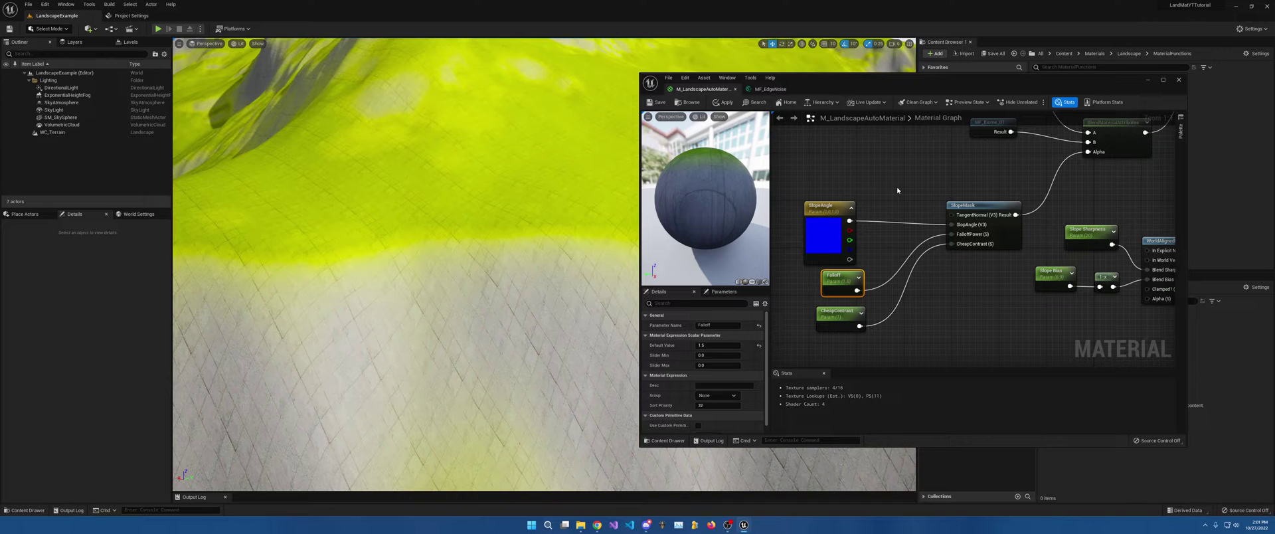
Step: Locate the MF_EdgeNoise node in the material graph, move the material editor clear of the Content Browser, and open the MF_EdgeNoise function
right_drag(873, 169, 939, 205)
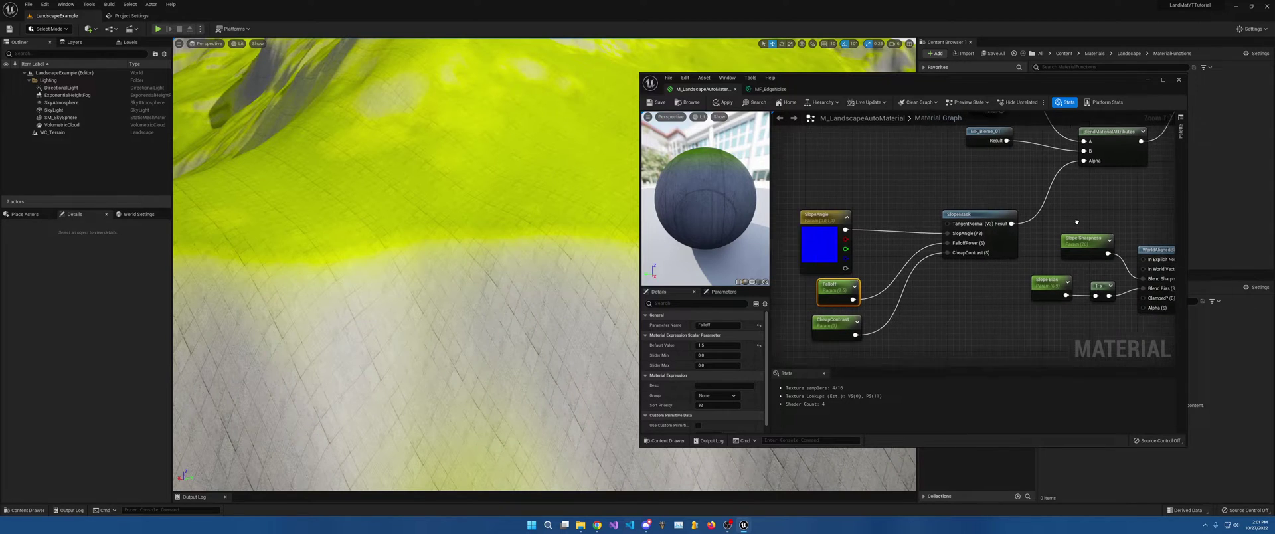
right_drag(1003, 214, 980, 196)
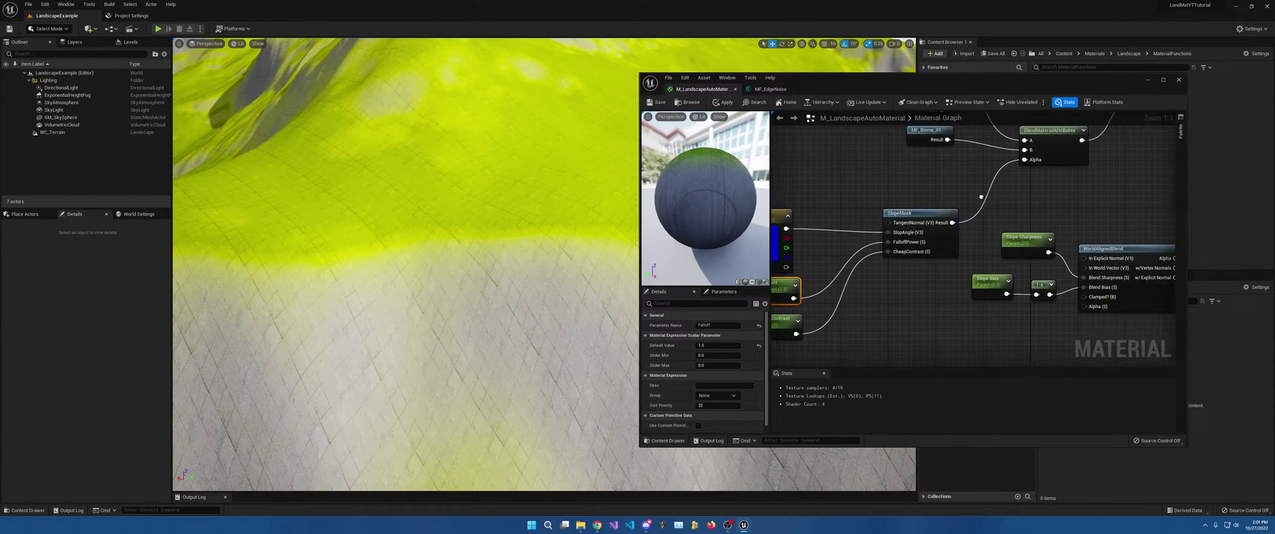
right_drag(997, 234, 863, 224)
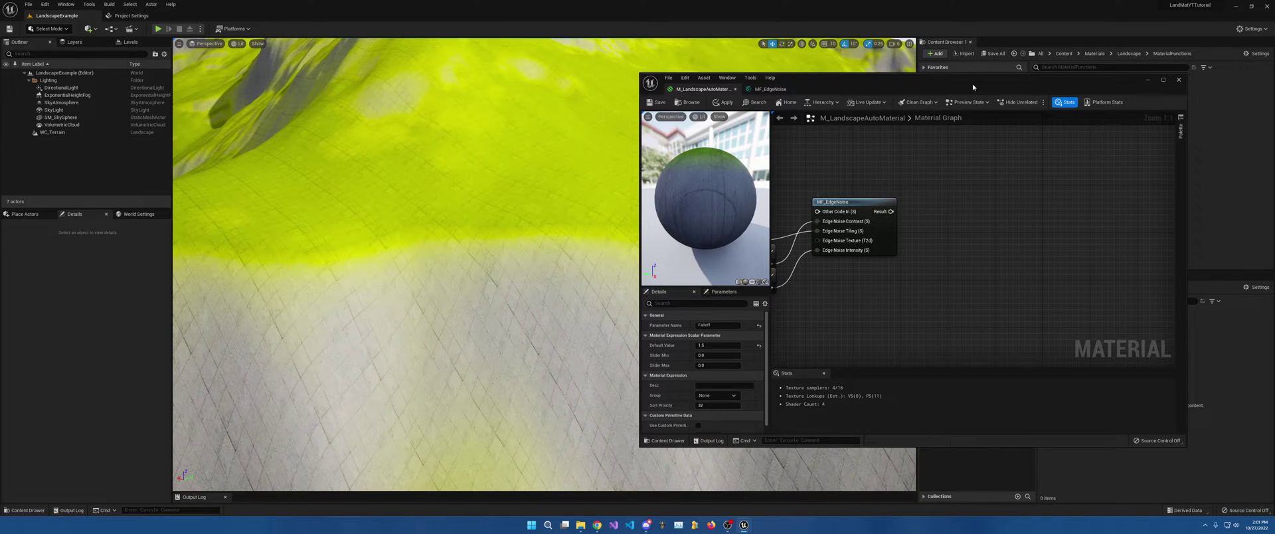
drag(970, 84, 659, 89)
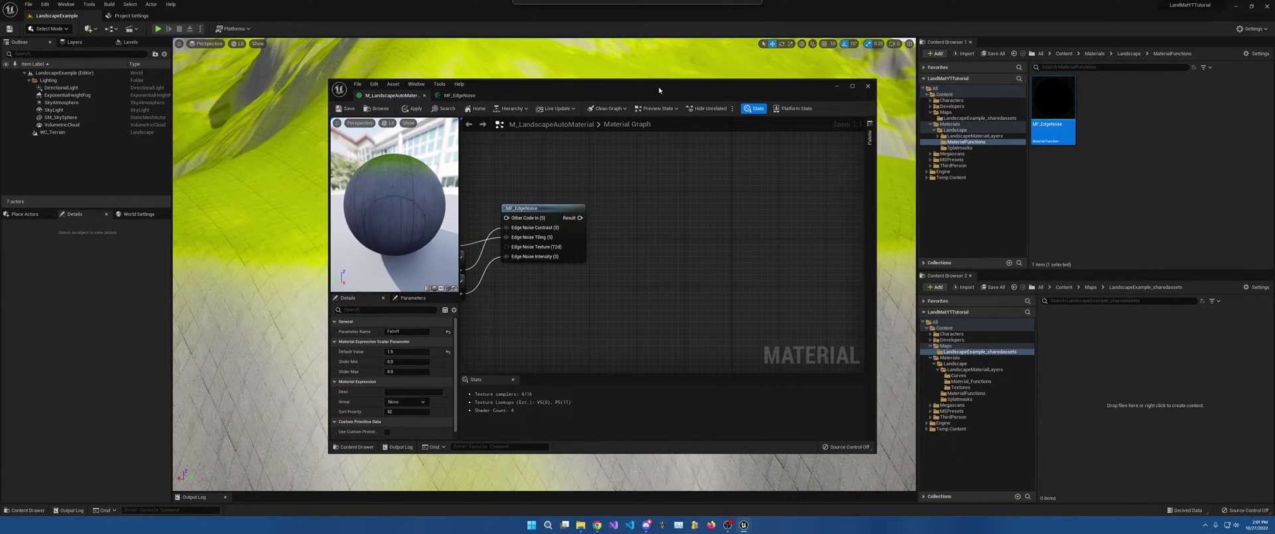
double_click(1047, 98)
Step: Examine the Texture Sample, the Texture Object's assigned noise texture and the Edge Noise Tiling input in MF_EdgeNoise
right_drag(850, 166, 515, 199)
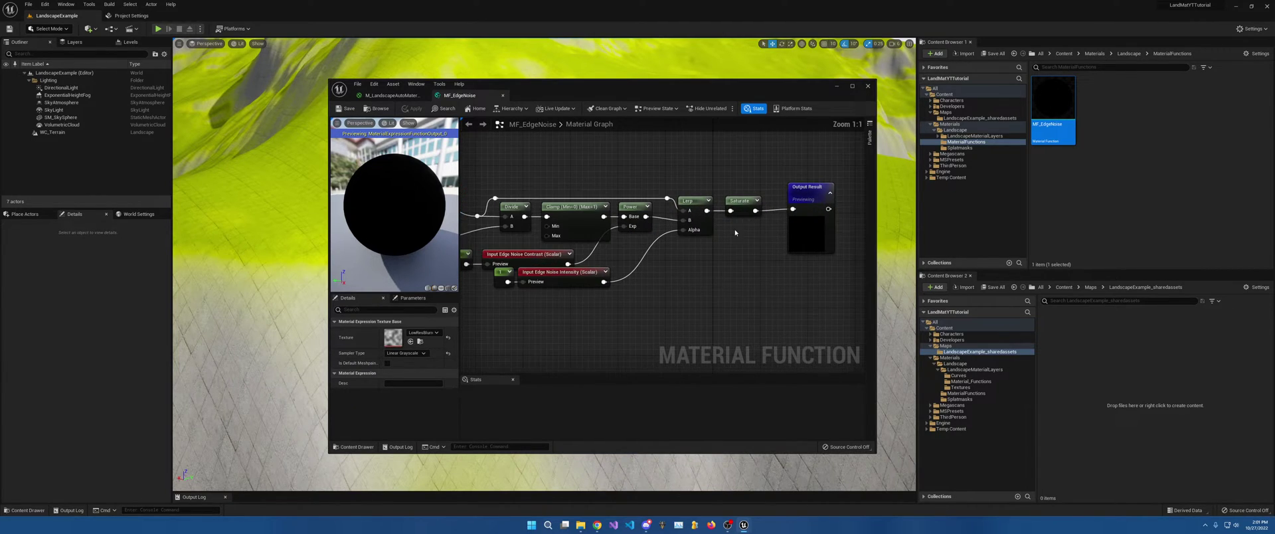
right_drag(709, 219, 1021, 223)
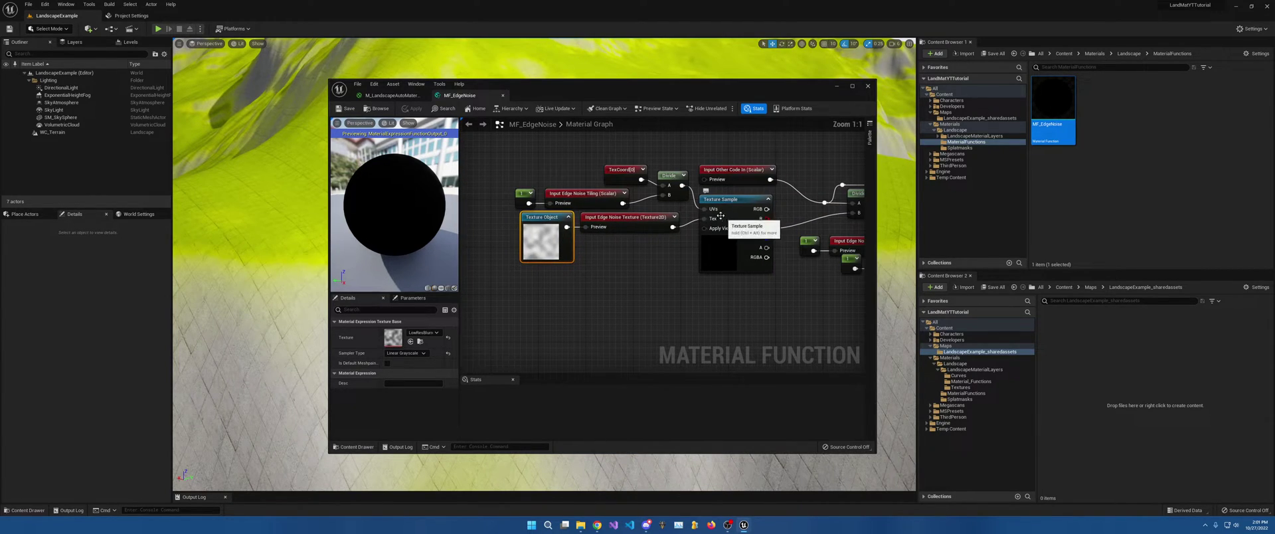
click(739, 213)
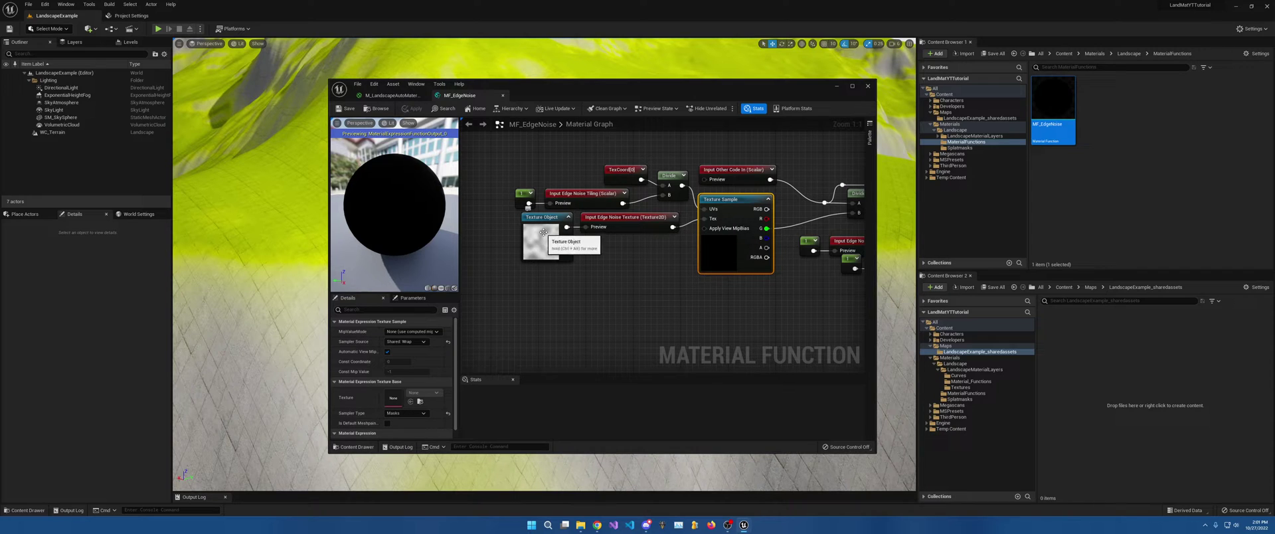
right_click(538, 286)
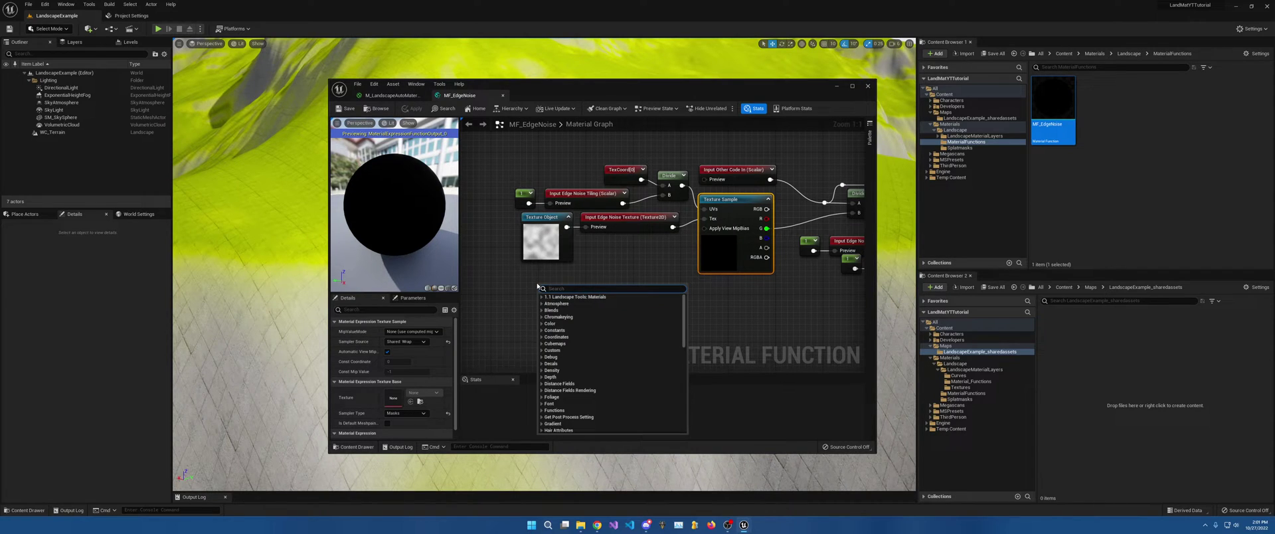
click(544, 236)
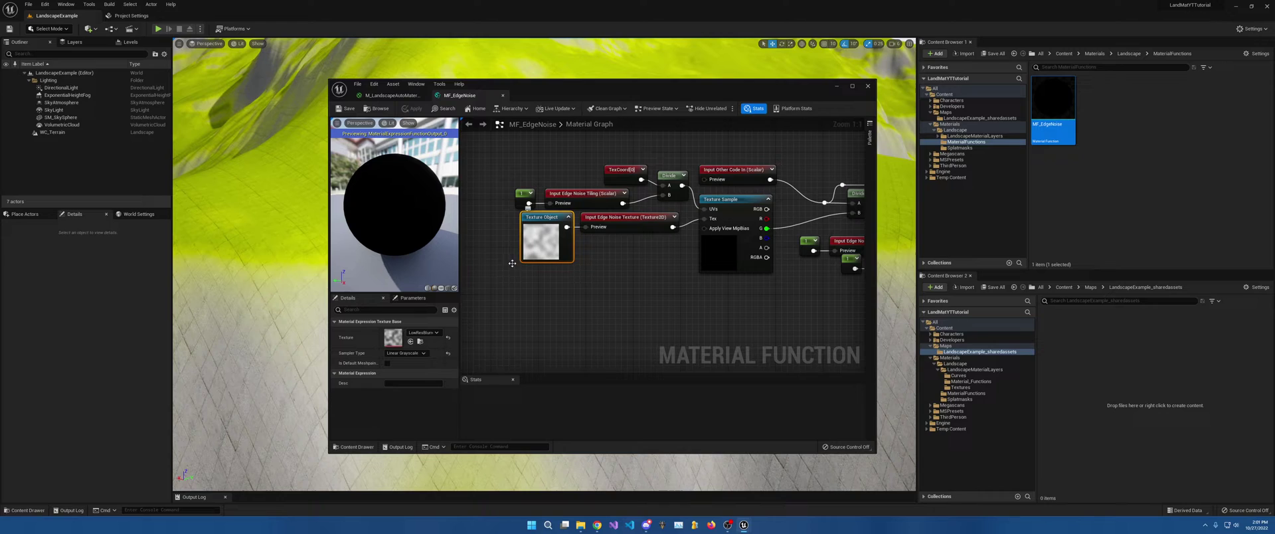
click(426, 336)
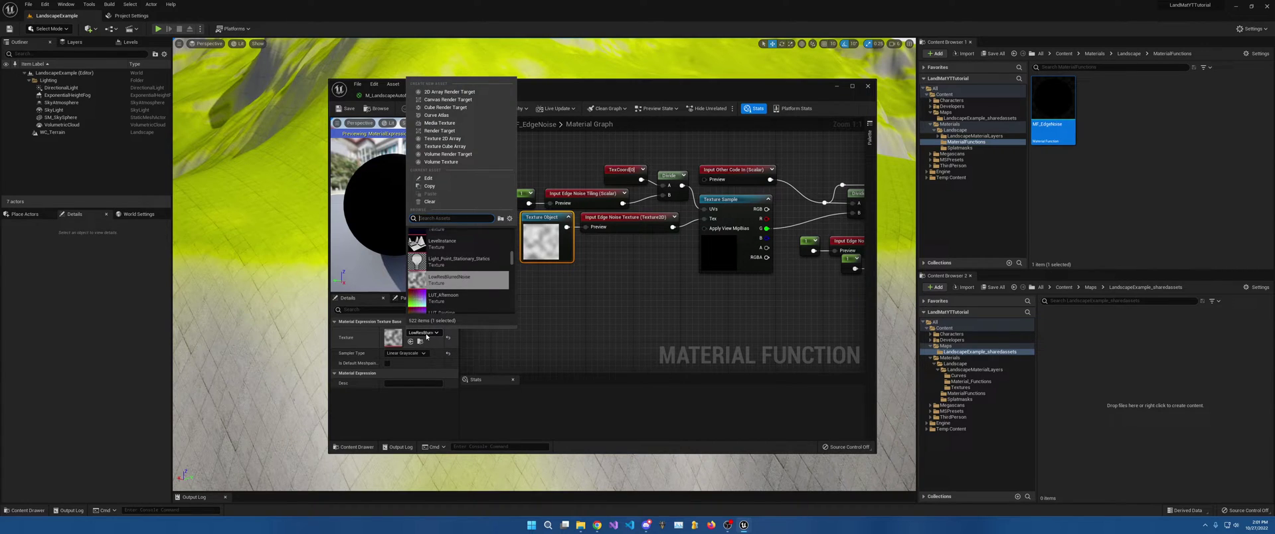
click(583, 295)
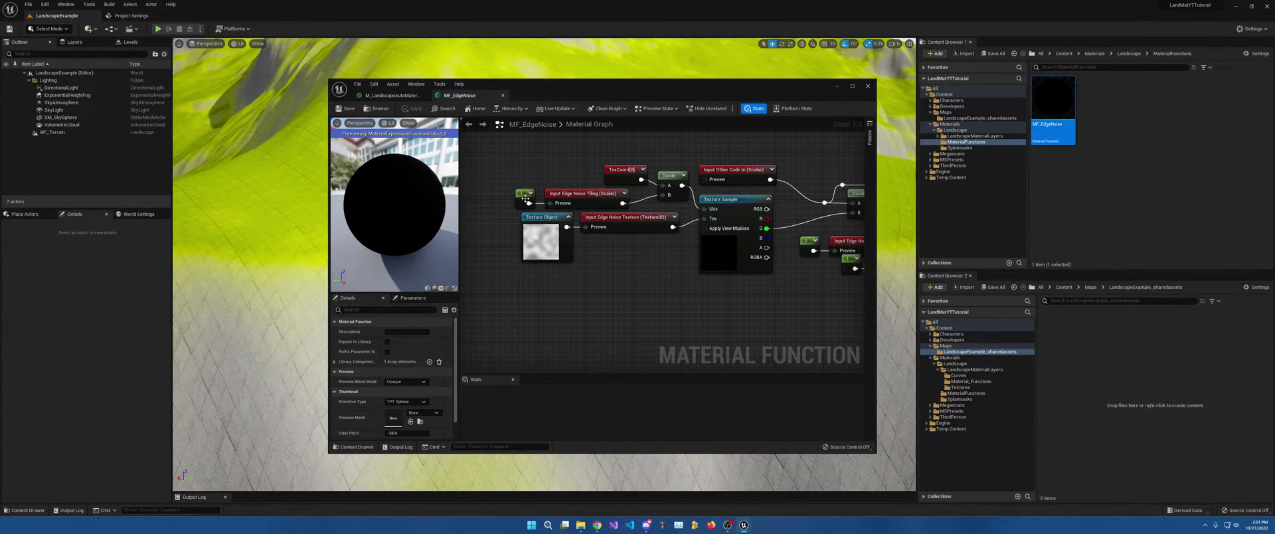
click(564, 195)
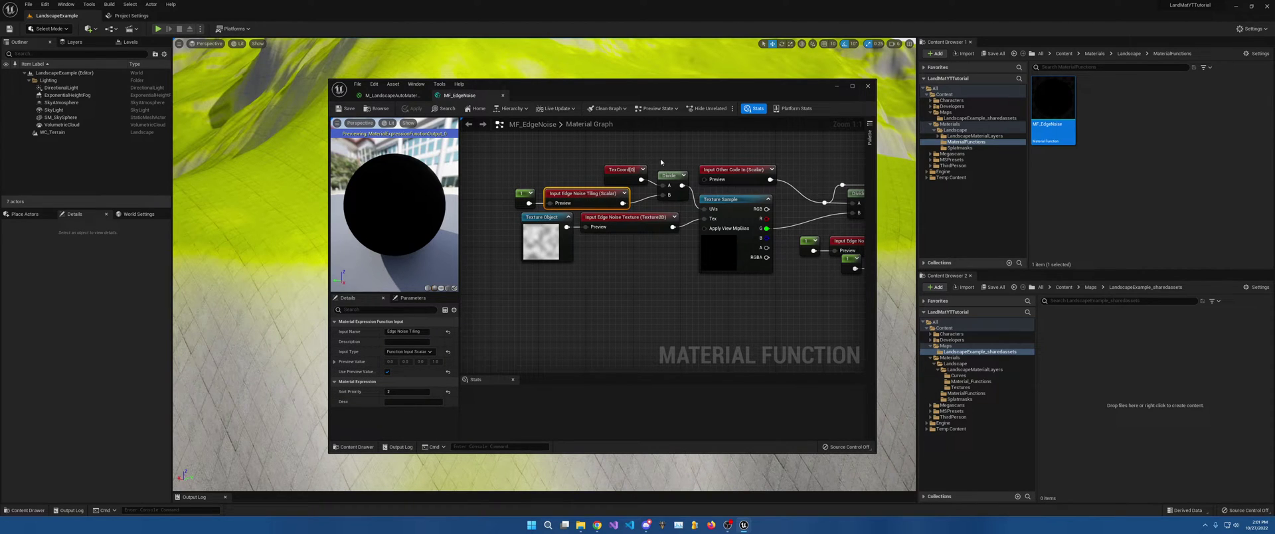
Step: Compare the MF_EdgeNoise node in M_LandscapeAutoMaterial with the function's inputs, tracing them through to the Edge Noise Contrast and Intensity inputs
click(391, 95)
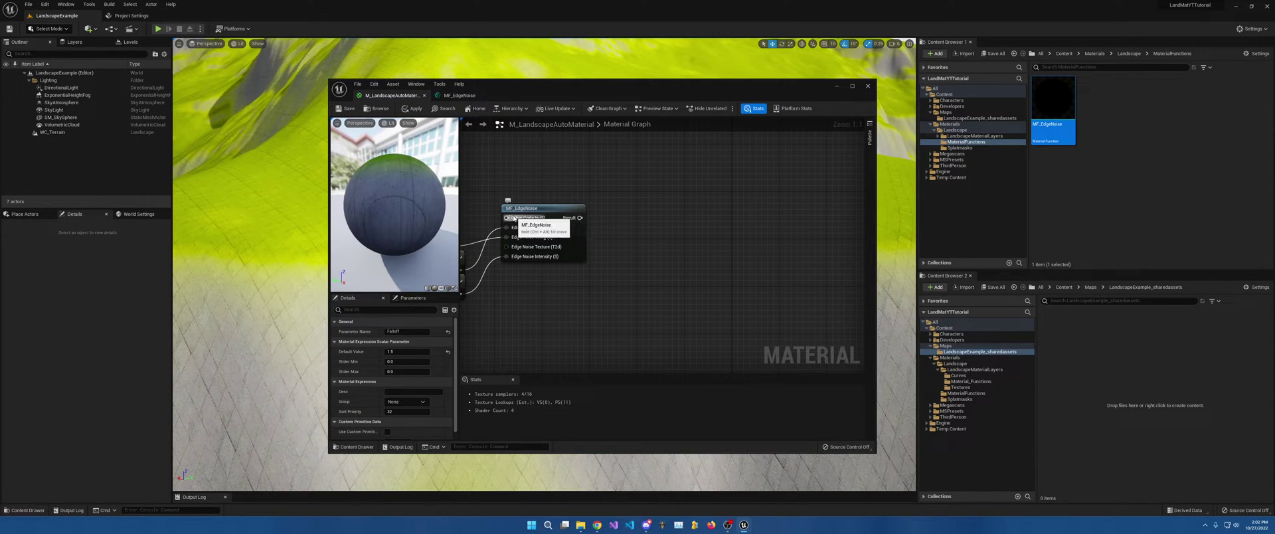
click(459, 95)
right_drag(684, 256, 624, 270)
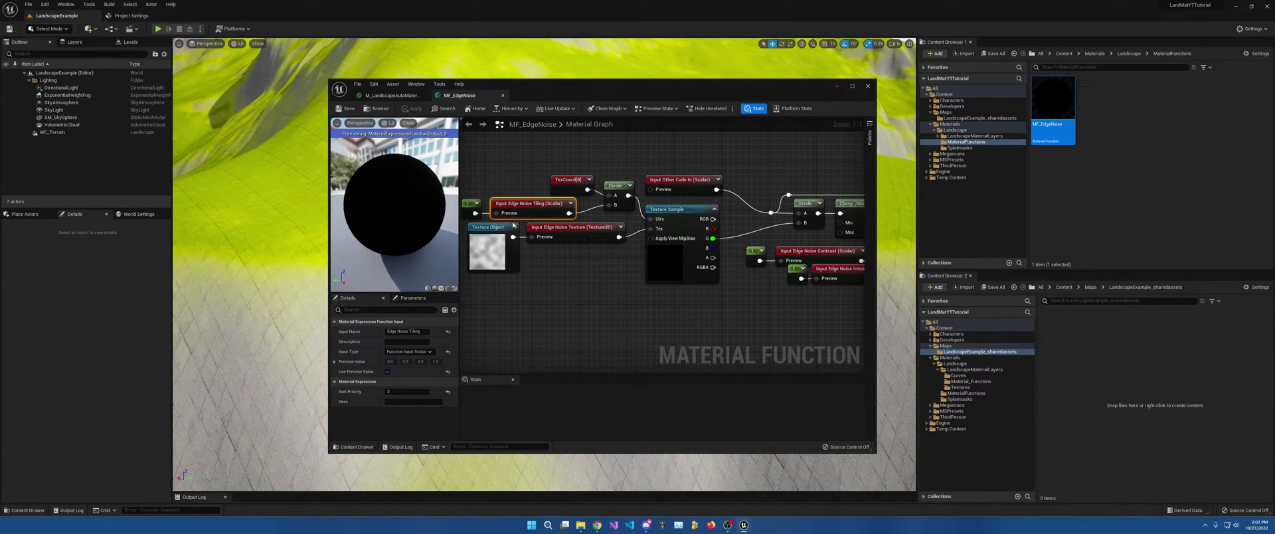
right_drag(650, 235, 582, 239)
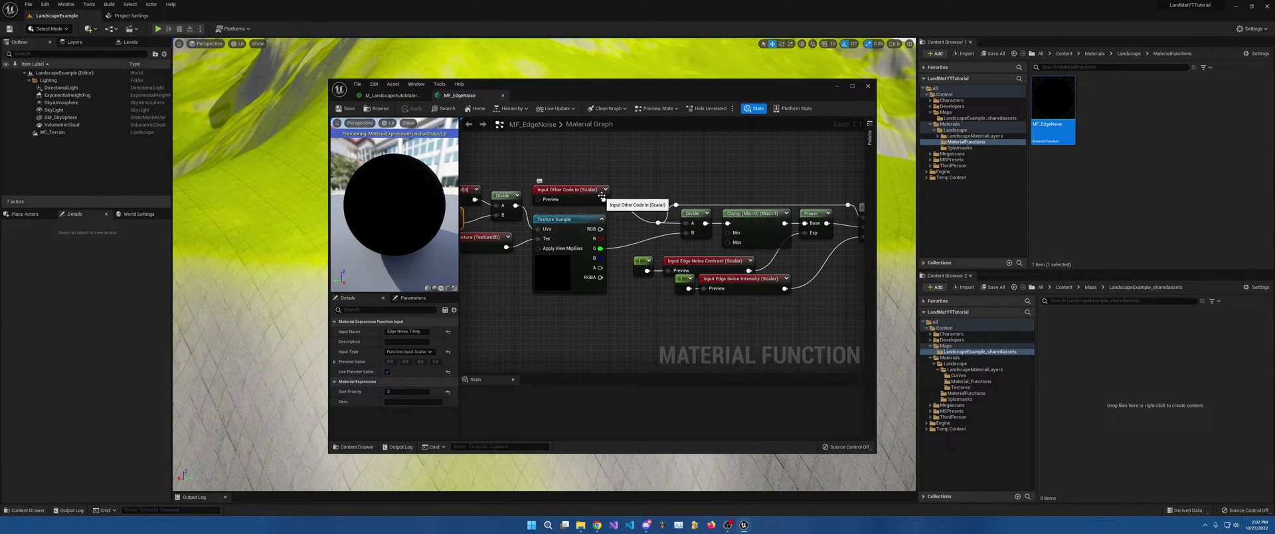
right_drag(674, 193, 619, 172)
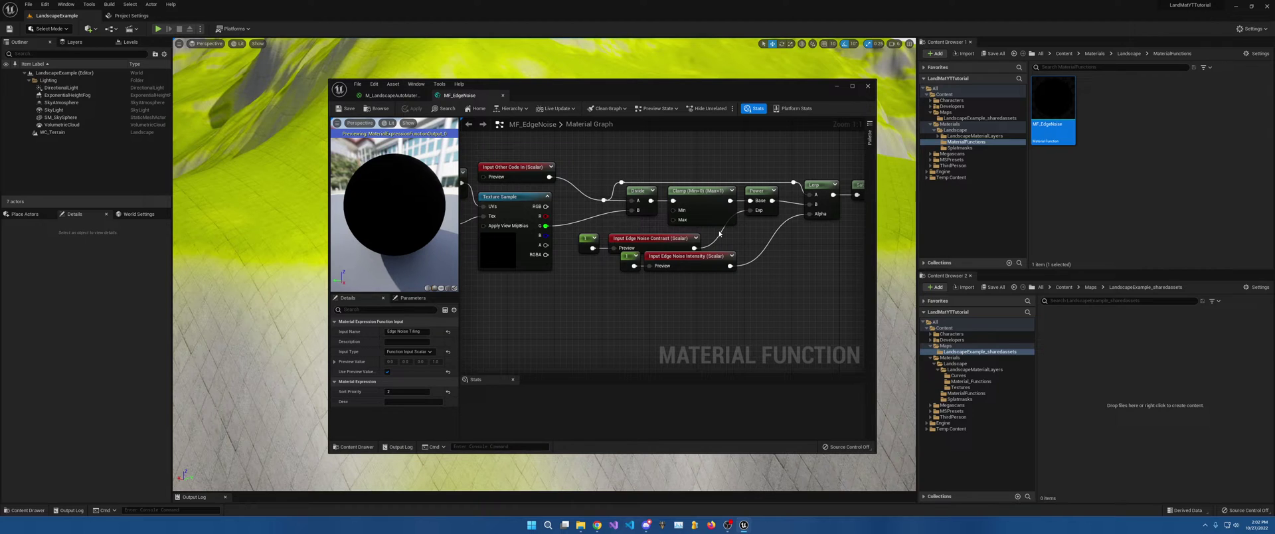
right_drag(719, 232, 645, 227)
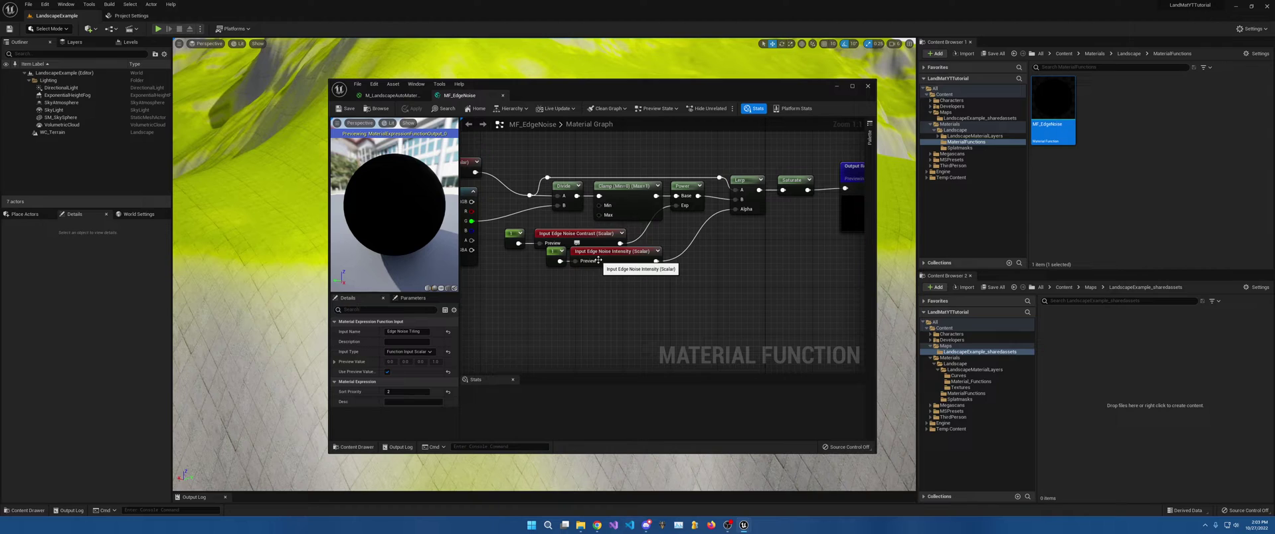
Step: Examine the function's Divide, Clamp, Power, Lerp and Saturate chain up to the Output Result node
right_drag(598, 261, 618, 284)
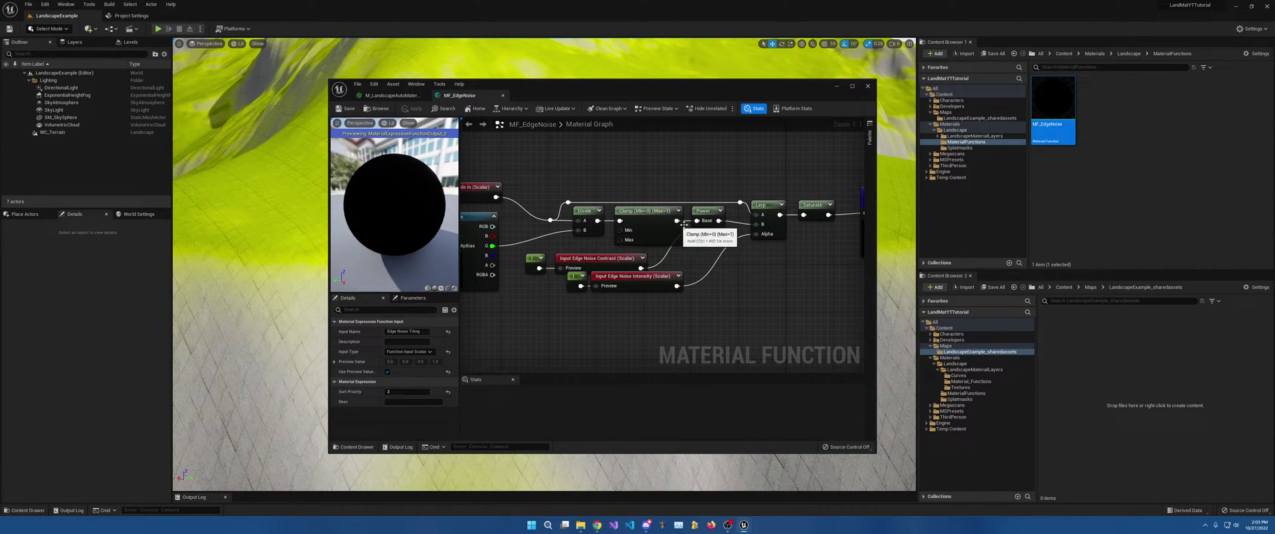
right_drag(597, 196, 624, 186)
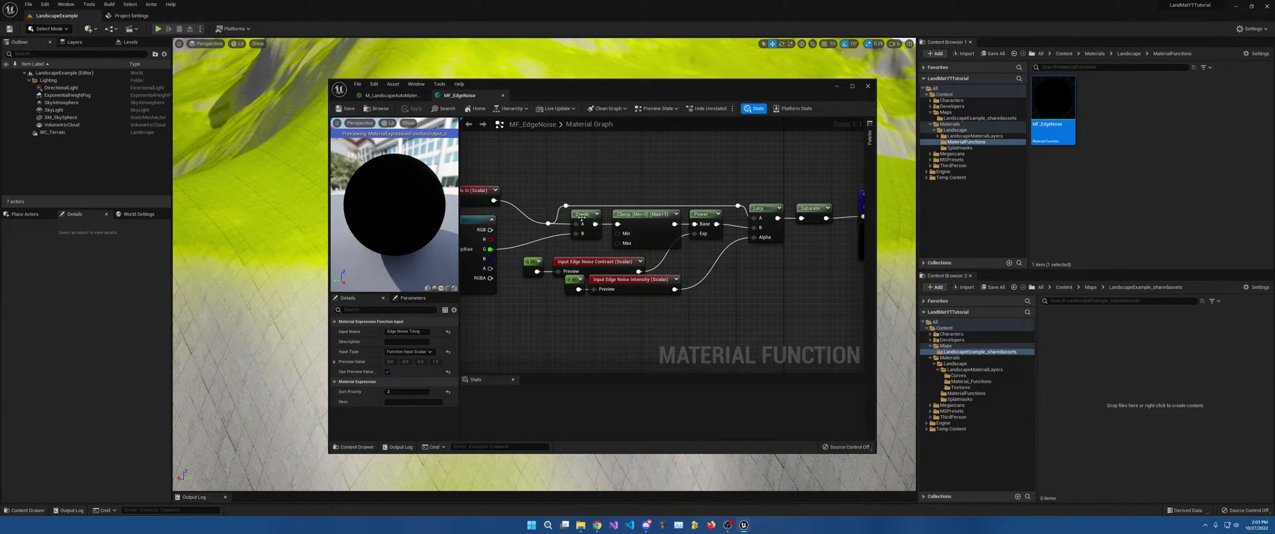
right_drag(581, 216, 651, 199)
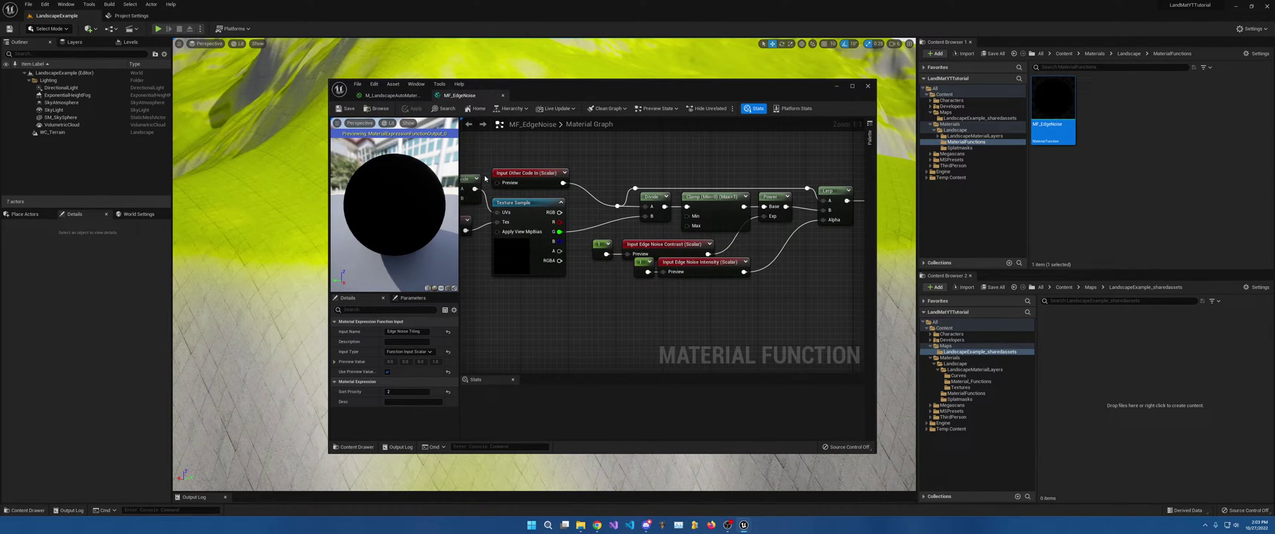
right_drag(864, 168, 714, 183)
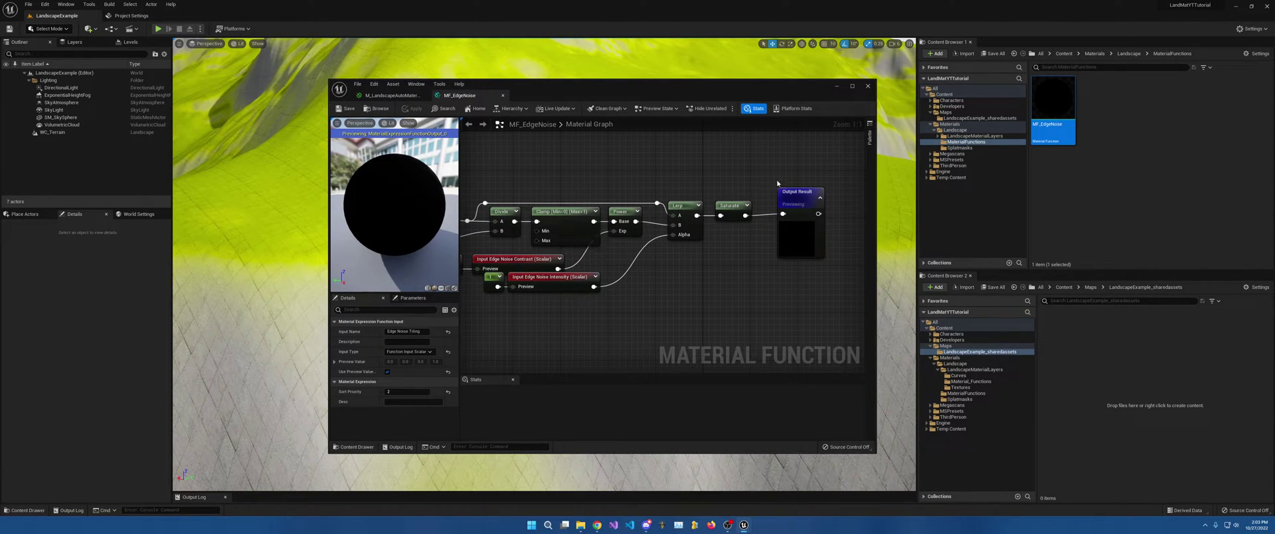
click(728, 206)
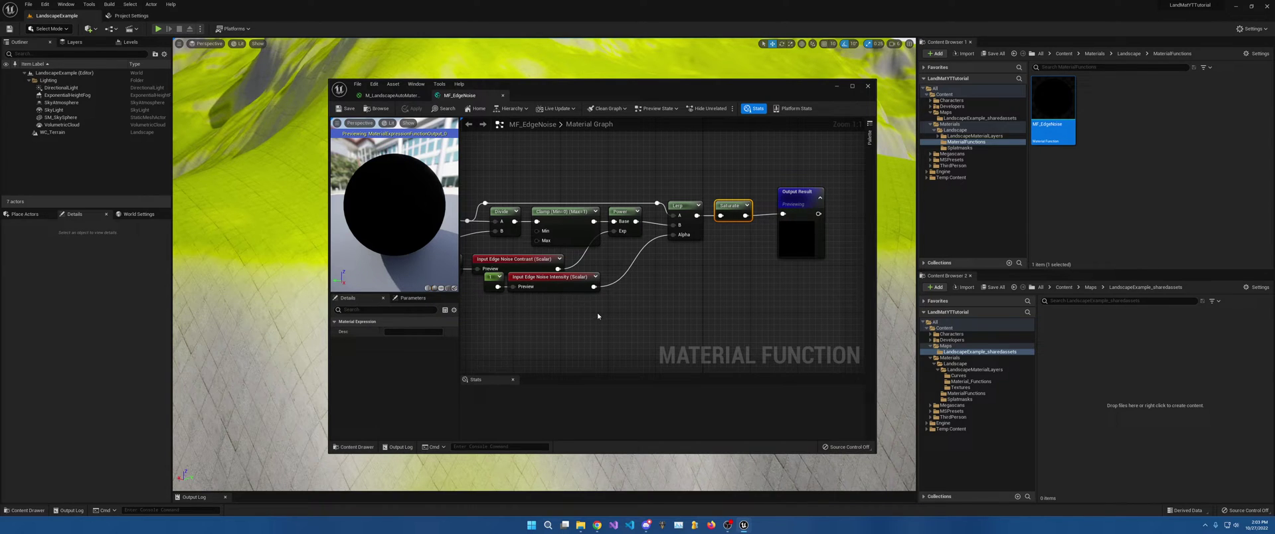
right_drag(616, 294, 669, 298)
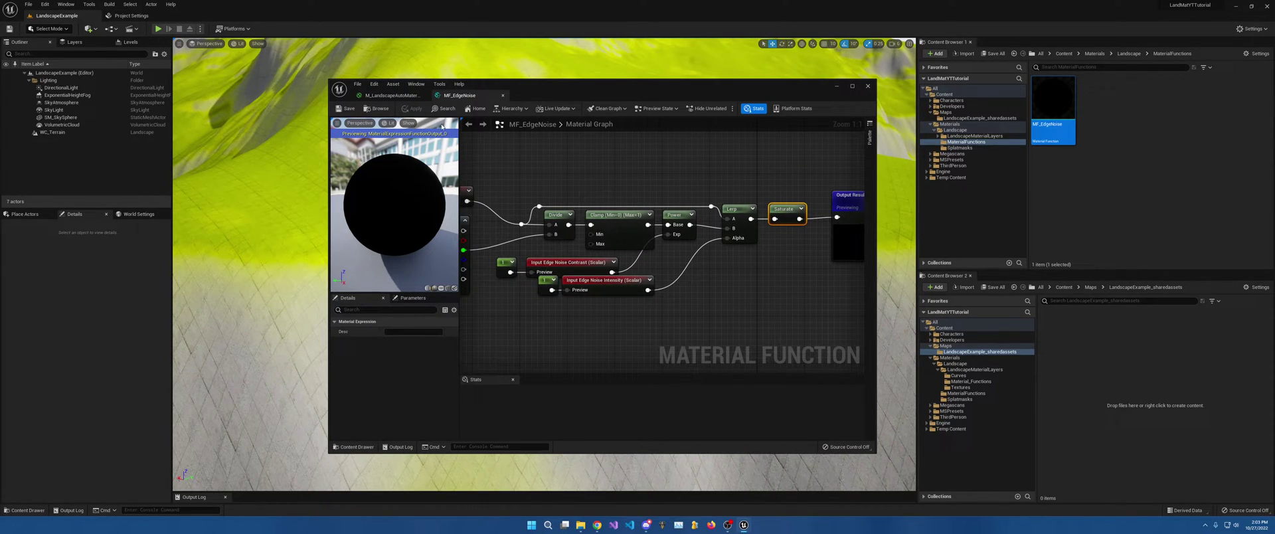
right_drag(845, 192, 697, 196)
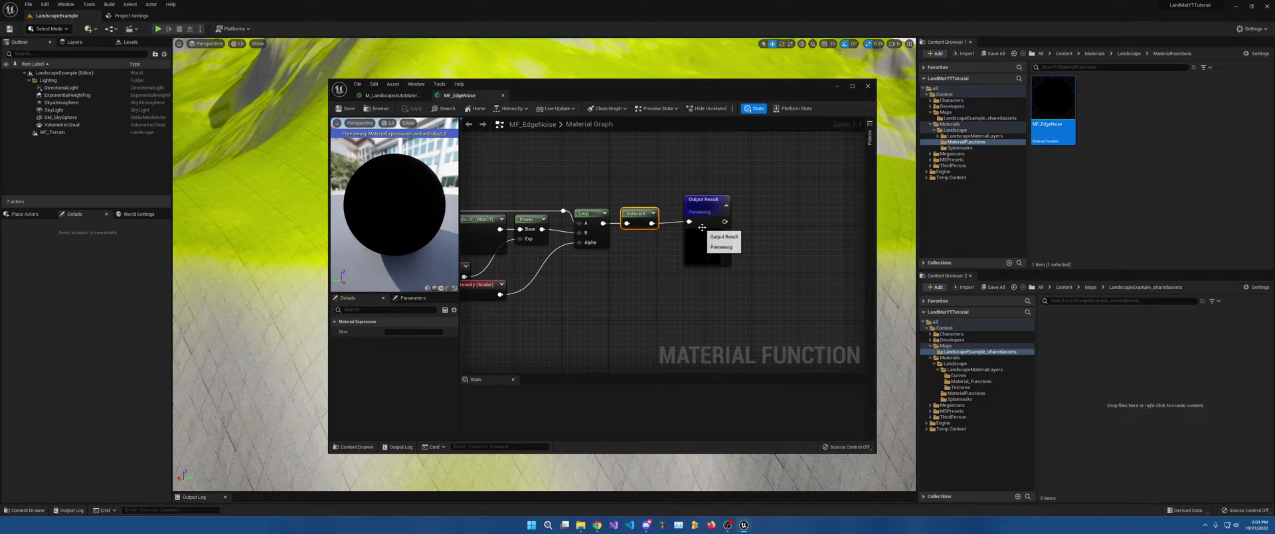
Step: Check the asset creation options in the MaterialFunctions folder and review the Other Code In input's settings and connections in MF_EdgeNoise
right_click(1107, 175)
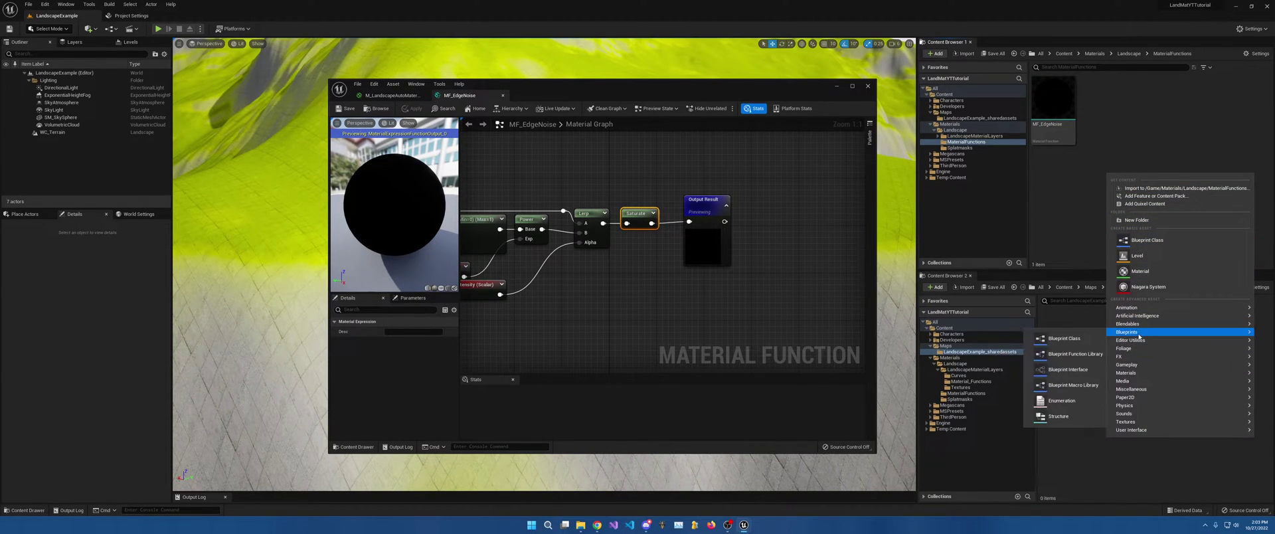
mouse_move(1137, 360)
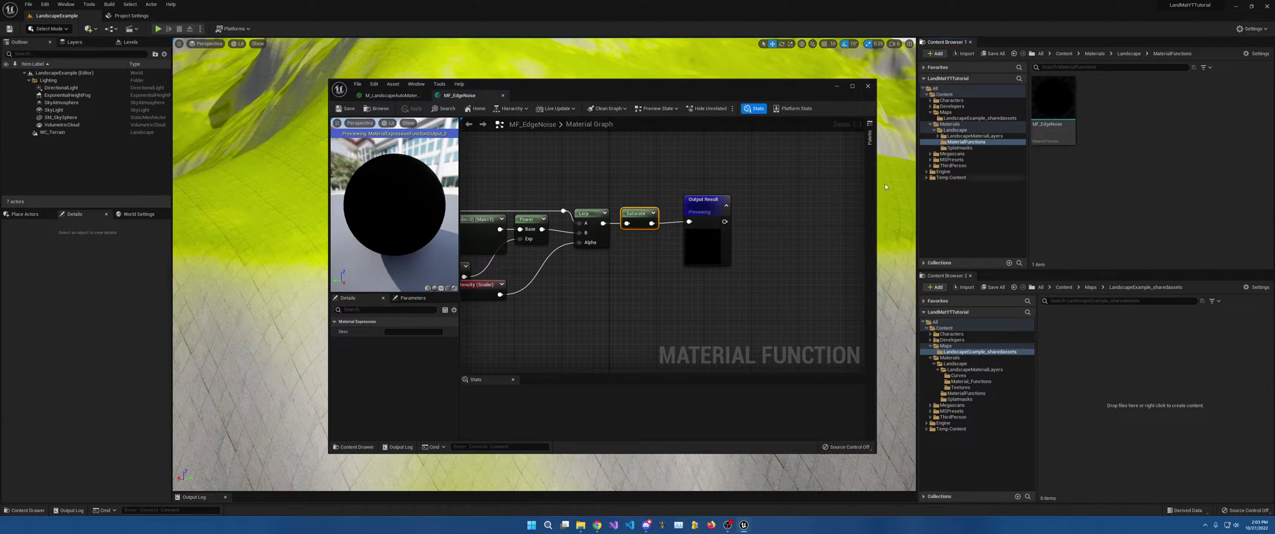
right_drag(539, 164, 885, 187)
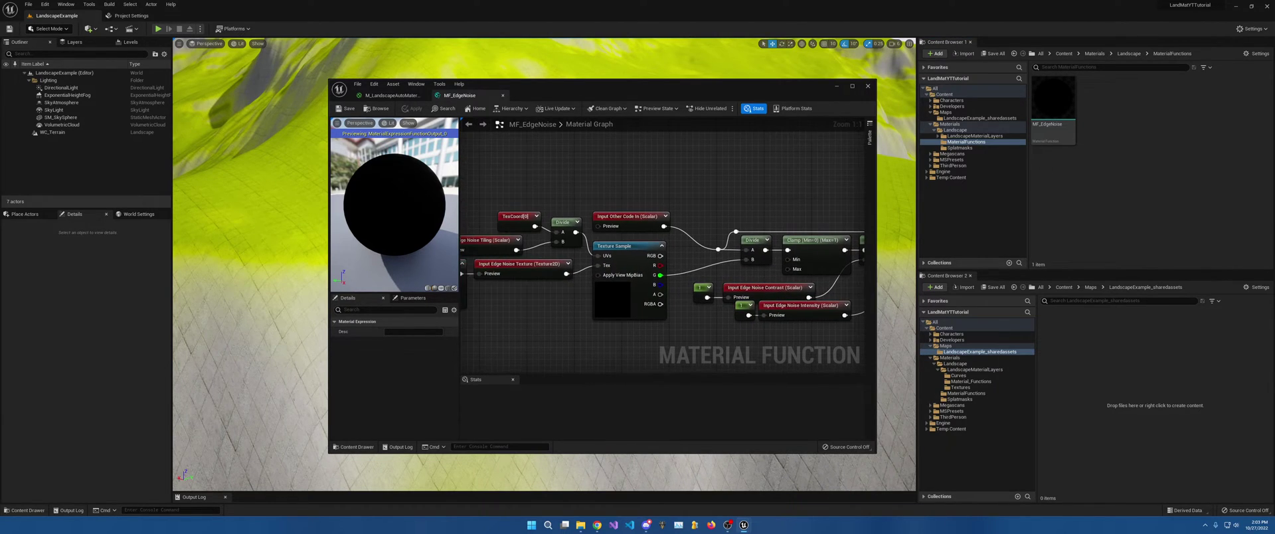
right_drag(632, 214, 670, 184)
click(667, 189)
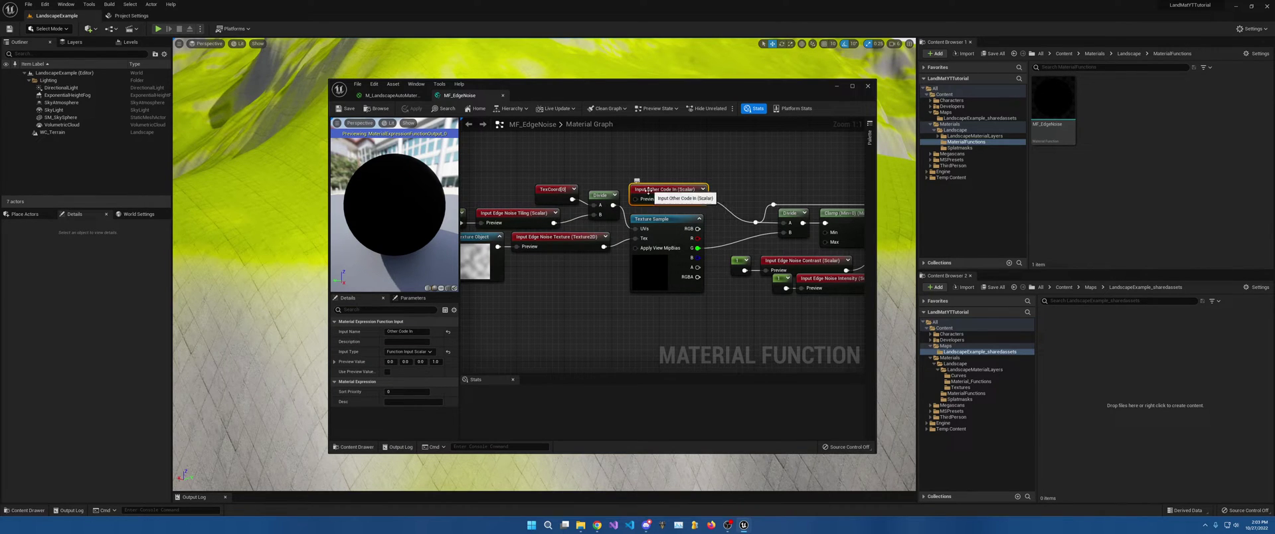
right_drag(654, 197, 728, 177)
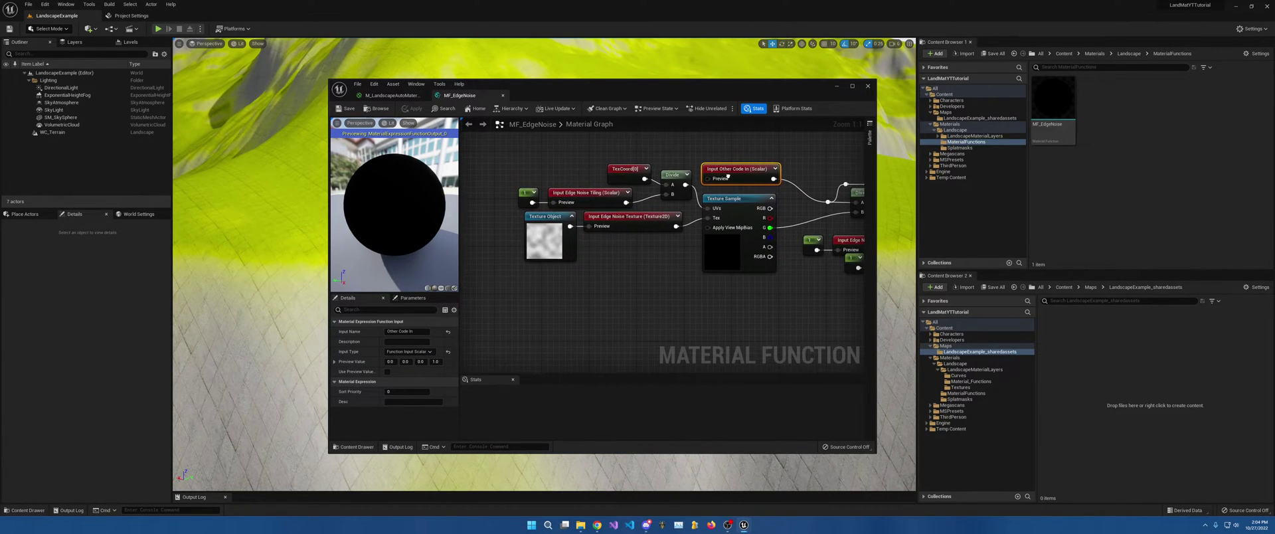
right_drag(616, 193, 375, 205)
right_drag(681, 250, 751, 275)
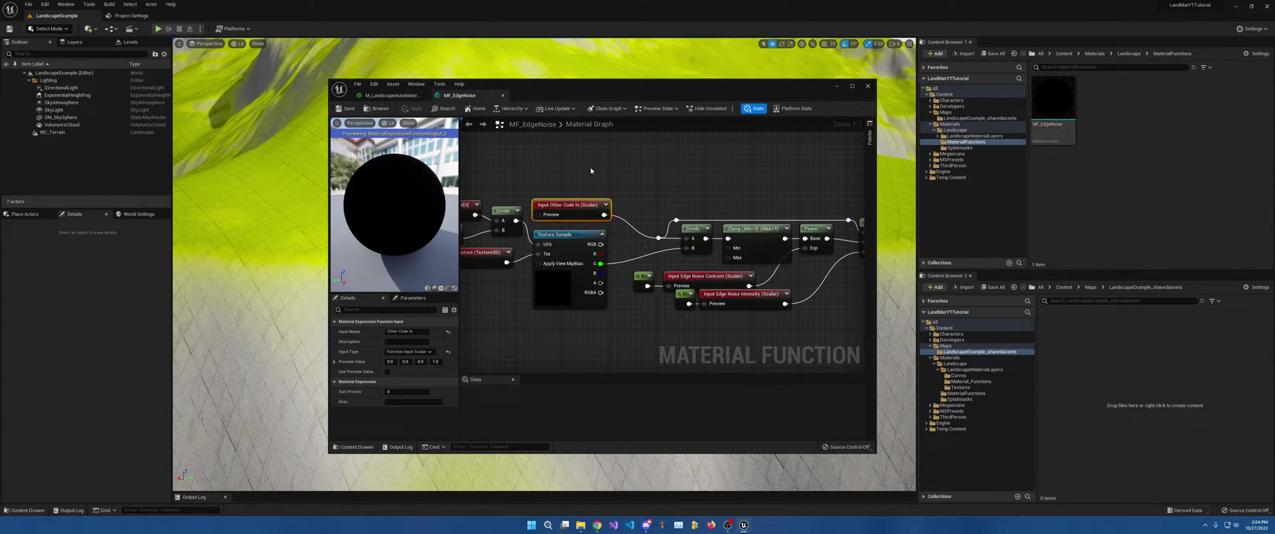
Step: Close the MF_EdgeNoise function and examine the MF_EdgeNoise node's inputs and connected Slope Edge Noise parameters in M_LandscapeAutoMaterial
click(503, 95)
right_drag(438, 259, 586, 196)
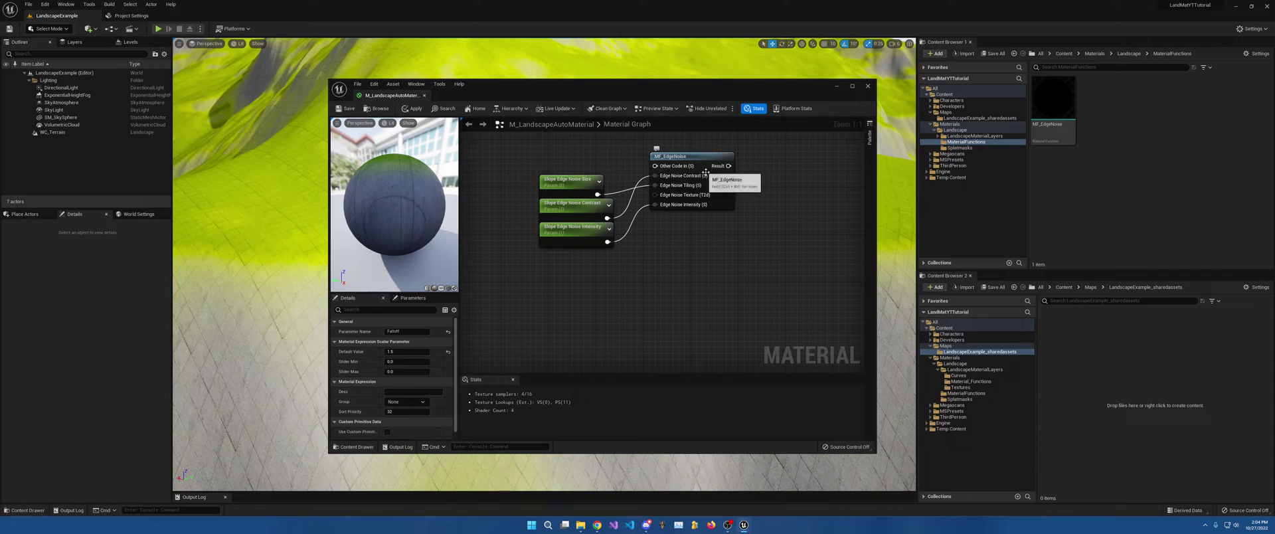
right_drag(688, 169, 633, 238)
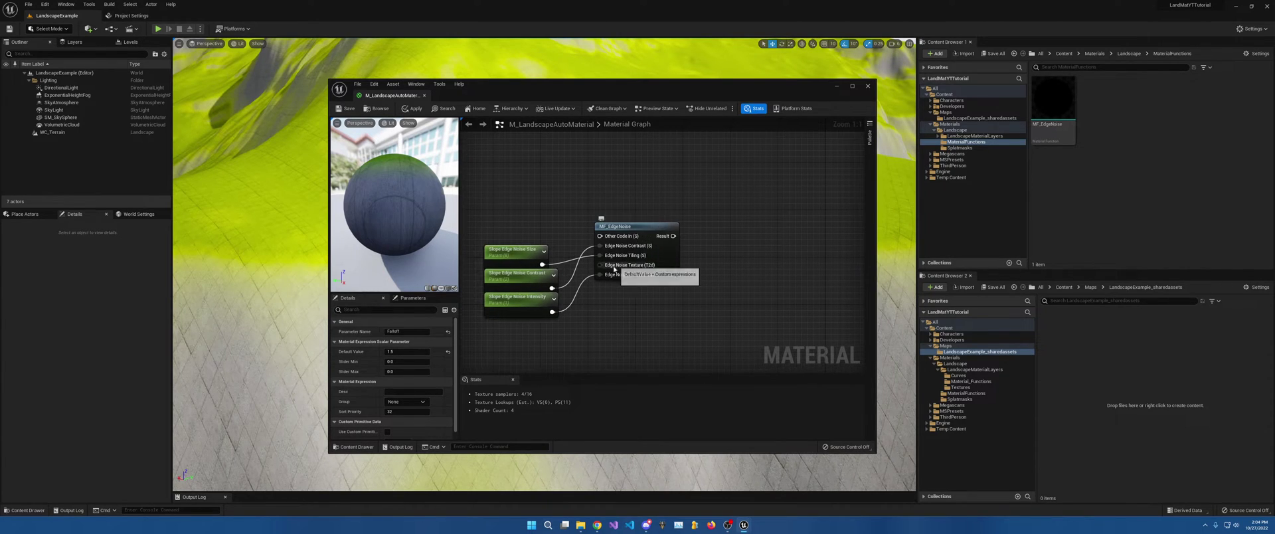
Step: Move the MF_EdgeNoise node group up toward the slope nodes and relocate the WorldAlignedBlend node with its slope parameters out of the way
drag(504, 222, 684, 322)
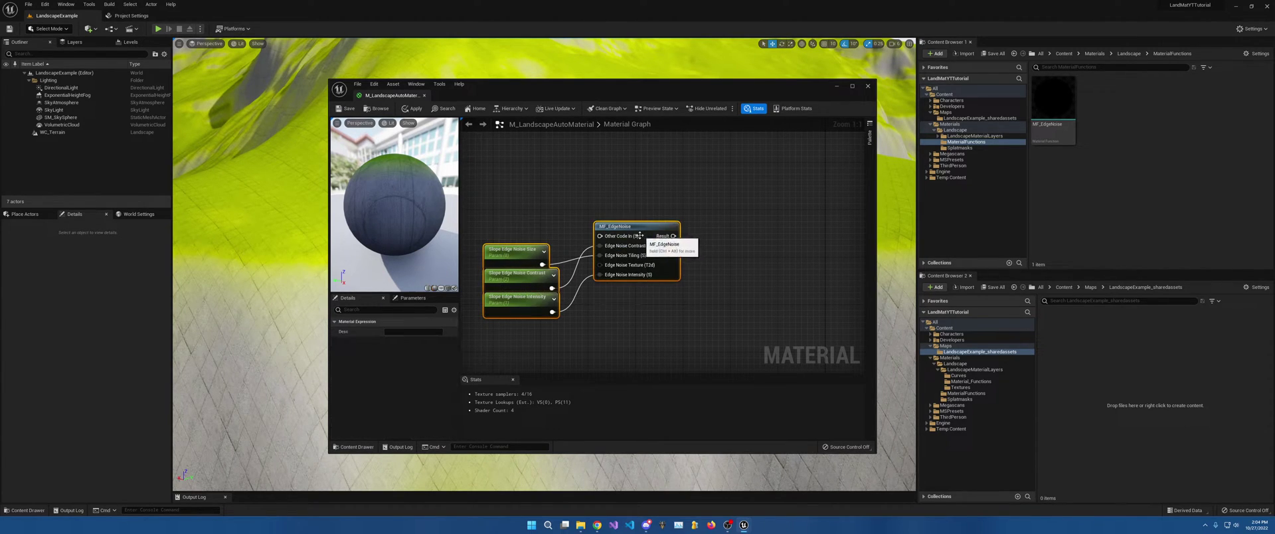
right_drag(673, 236, 736, 301)
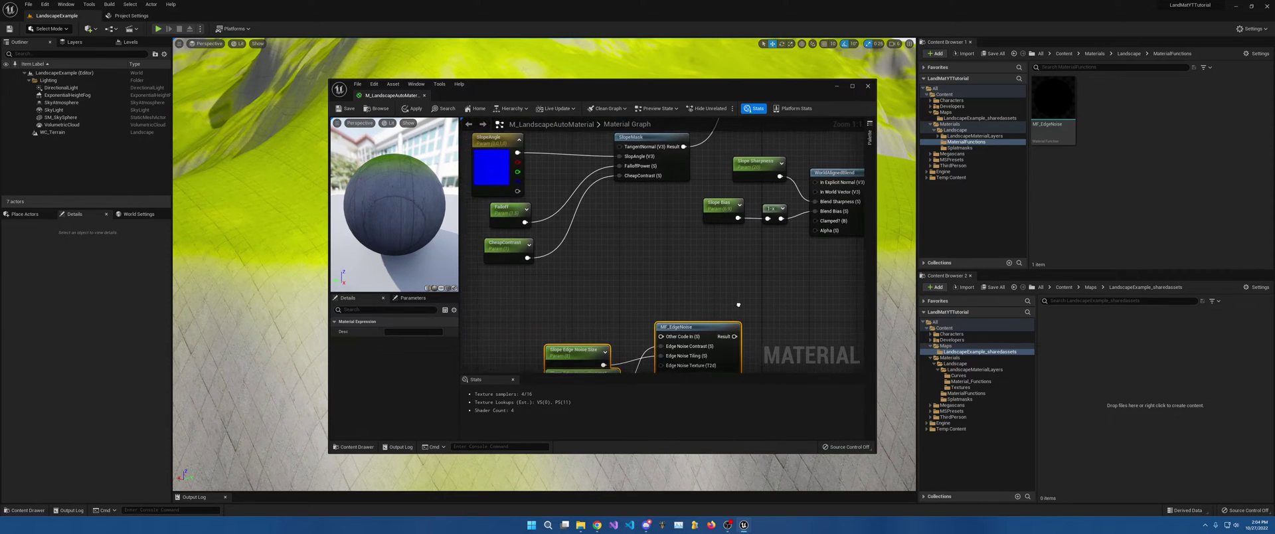
drag(709, 332, 726, 278)
right_drag(777, 266, 662, 281)
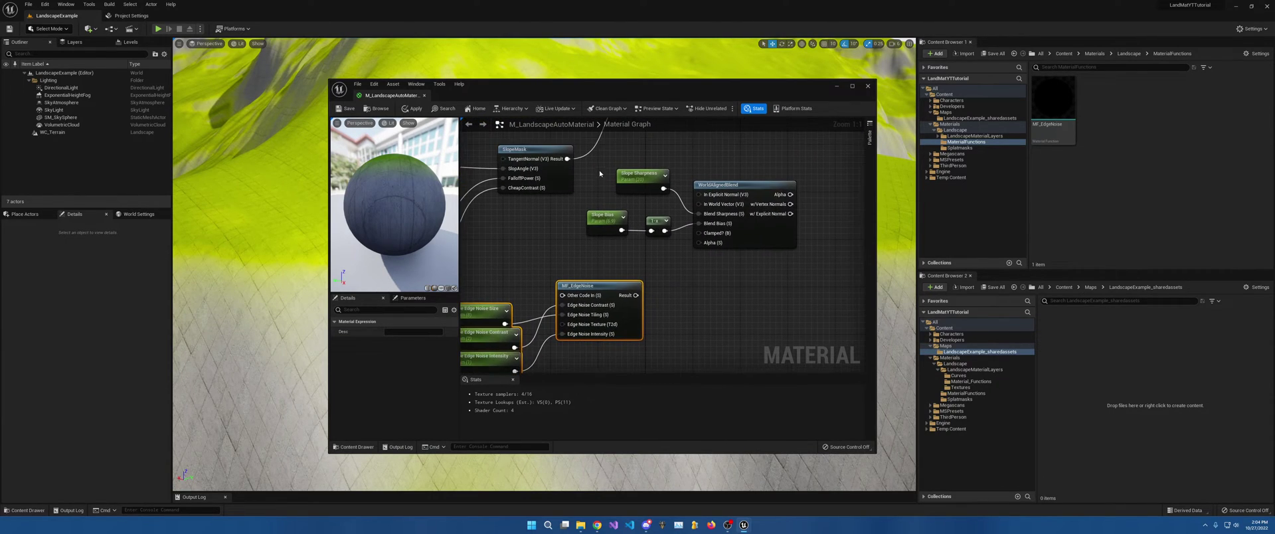
drag(600, 171, 735, 242)
drag(758, 192, 806, 360)
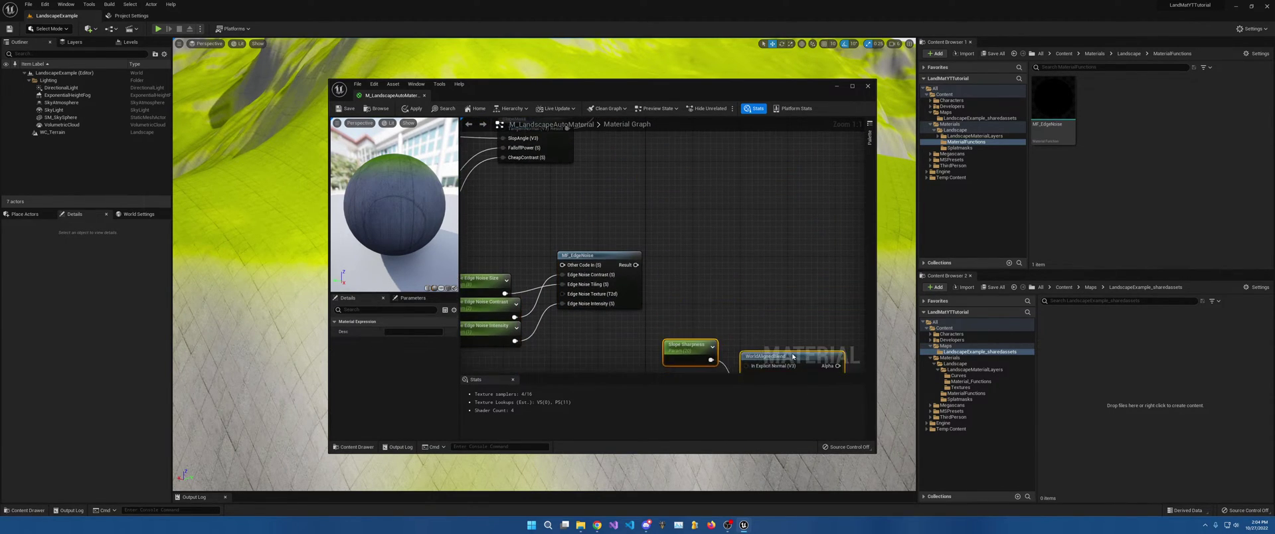
Step: Position the MF_EdgeNoise node and its three Slope Edge Noise parameters directly beside the SlopeMask node
right_drag(726, 288, 792, 319)
drag(554, 288, 665, 359)
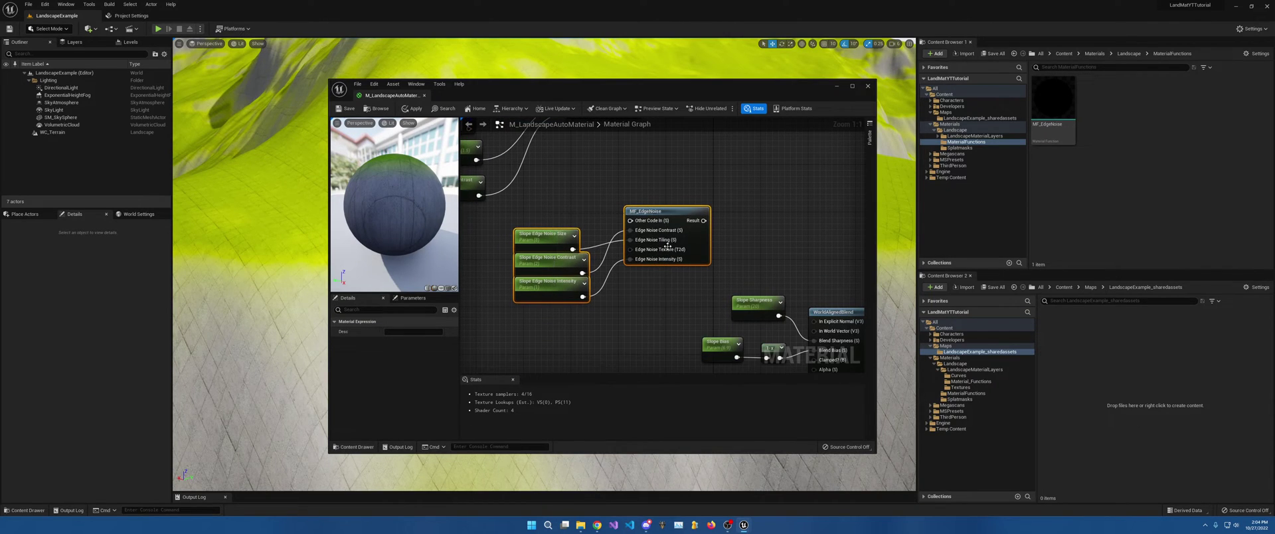
drag(667, 247, 715, 181)
right_drag(711, 156, 706, 290)
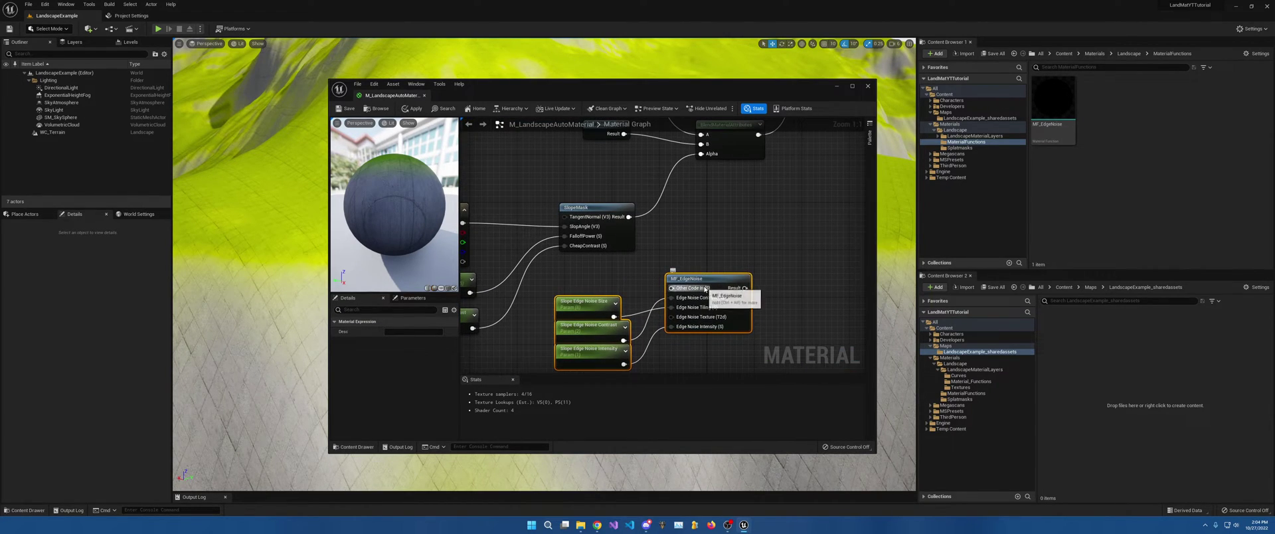
drag(705, 290, 693, 248)
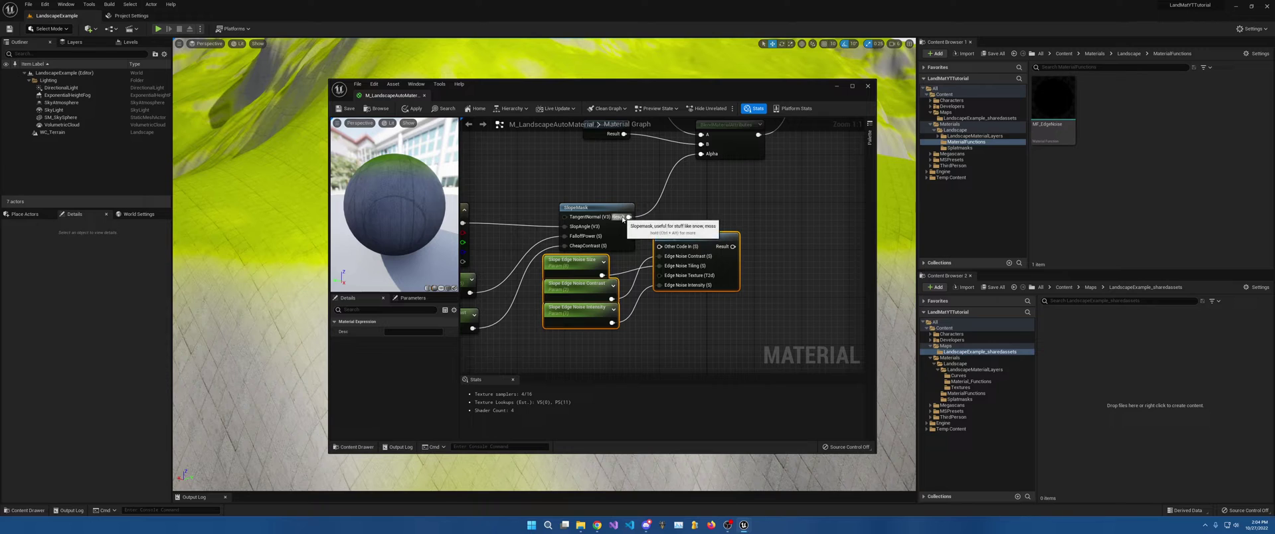
Step: Route the SlopeMask Result through MF_EdgeNoise's Other Code In into the blend's Alpha, then save the material and inspect the landscape's blend edges
drag(628, 217, 708, 157)
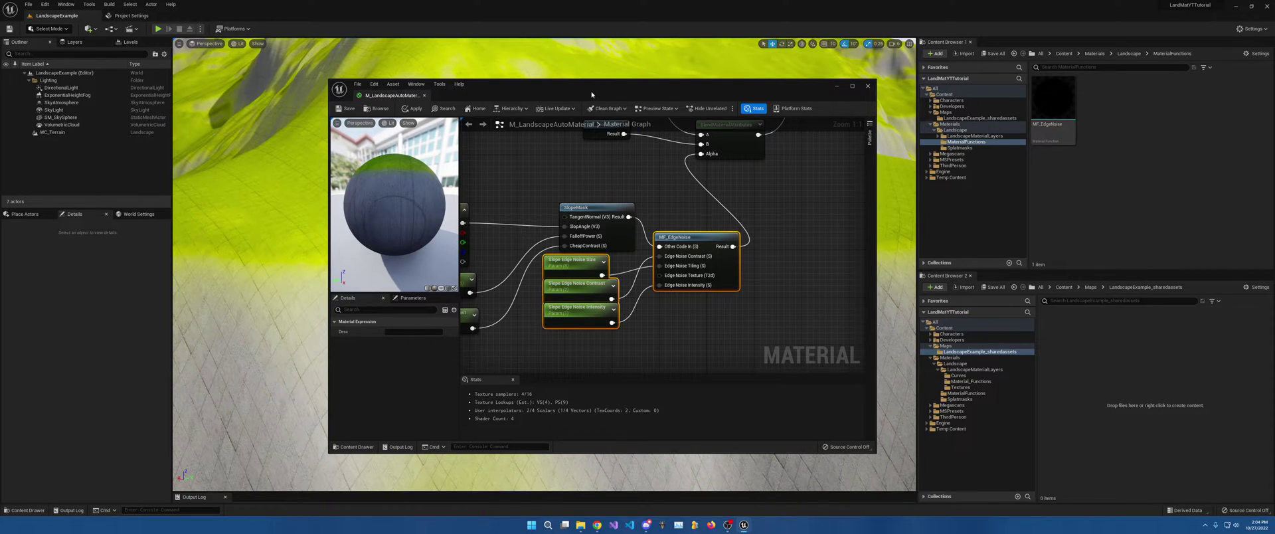
drag(591, 94, 1083, 136)
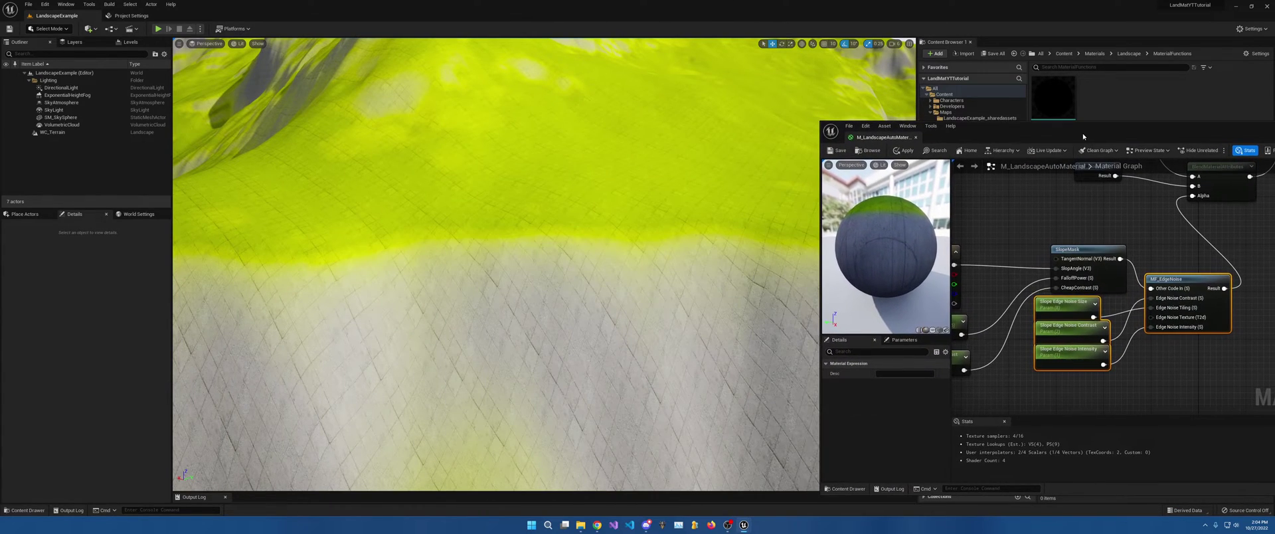
click(838, 151)
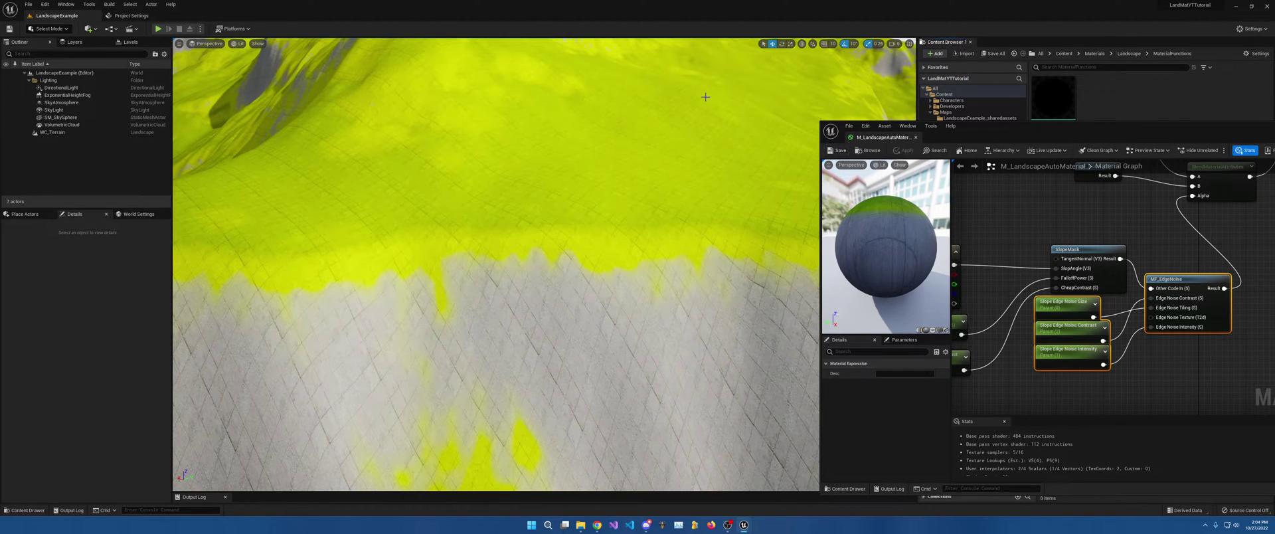
right_drag(697, 162, 693, 251)
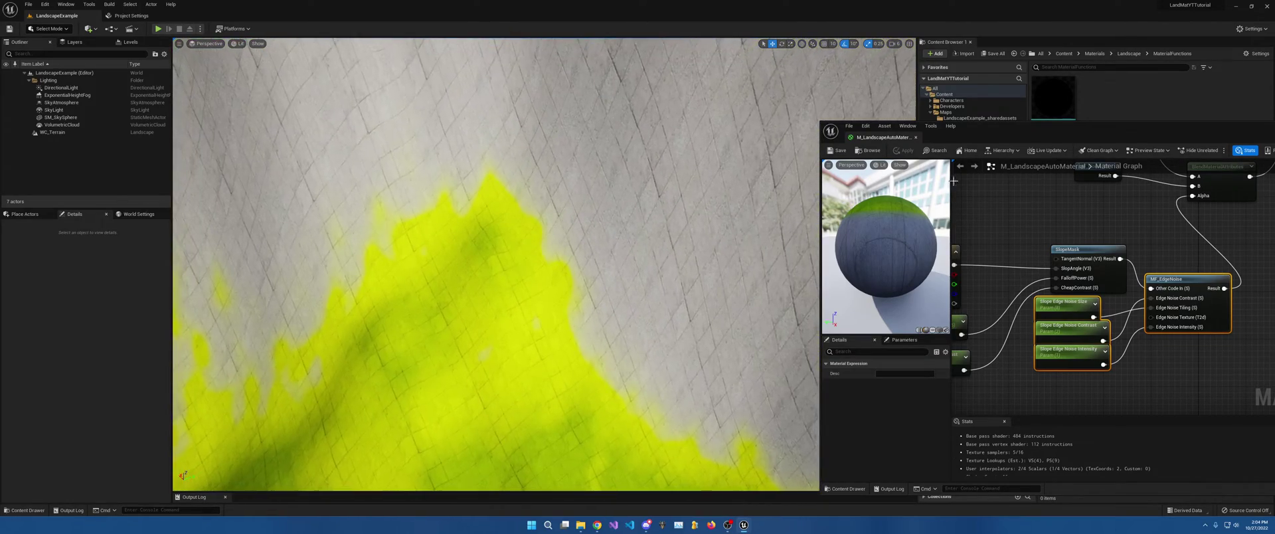
Step: Set the Slope Edge Noise Size default value to 4 and apply it to the landscape
click(1071, 312)
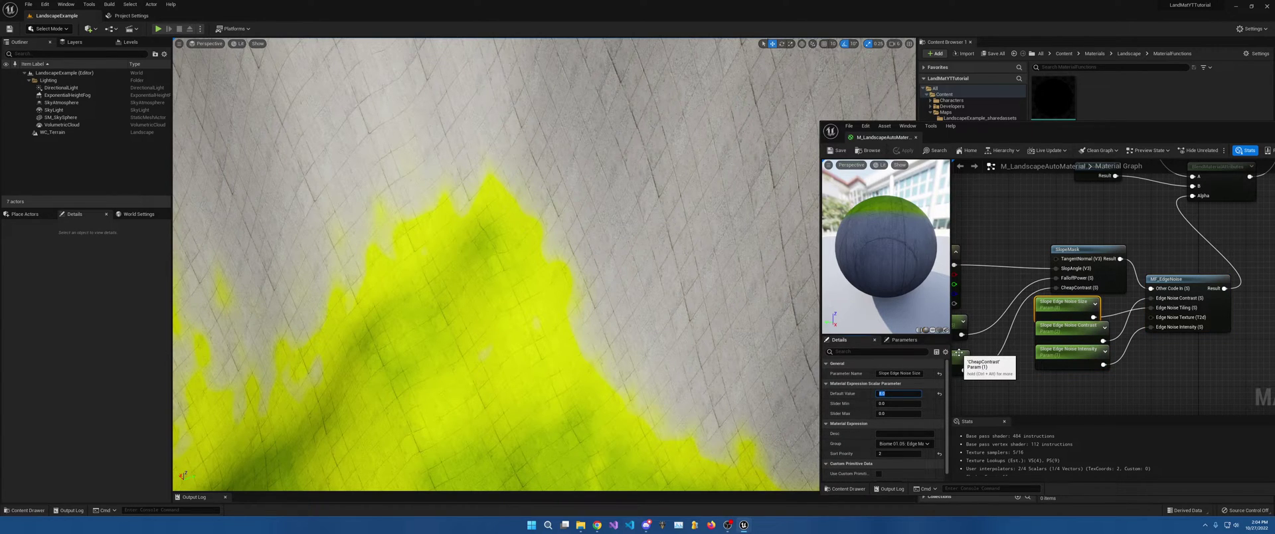
text(4)
key(Return)
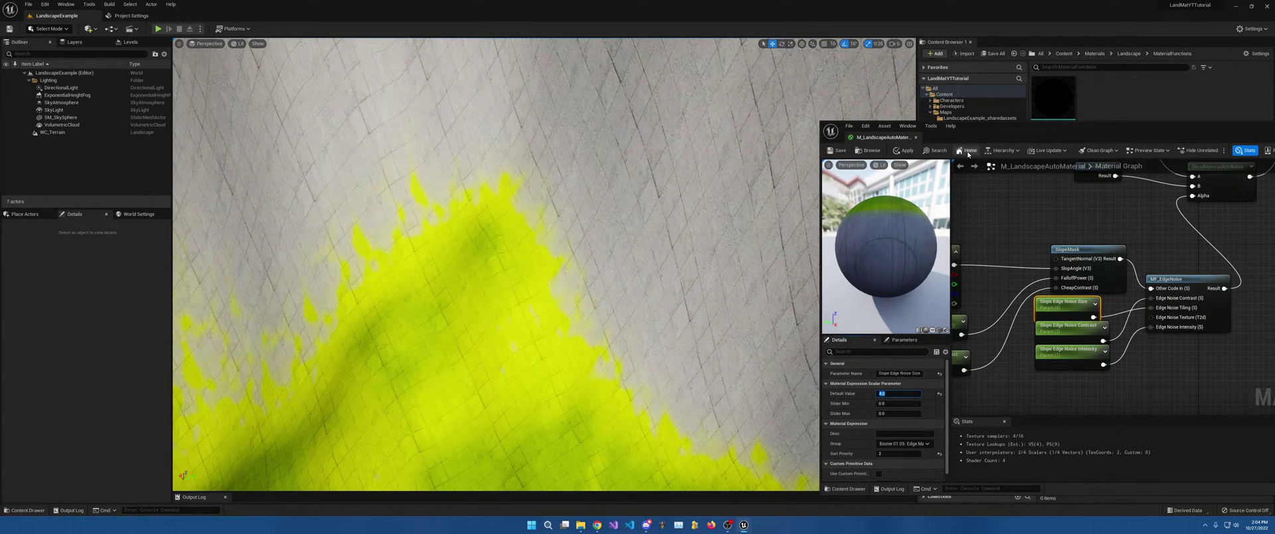
Step: Open MF_EdgeNoise to review how the Edge Noise Tiling input divides the texture coordinates, and close the function again
double_click(1174, 277)
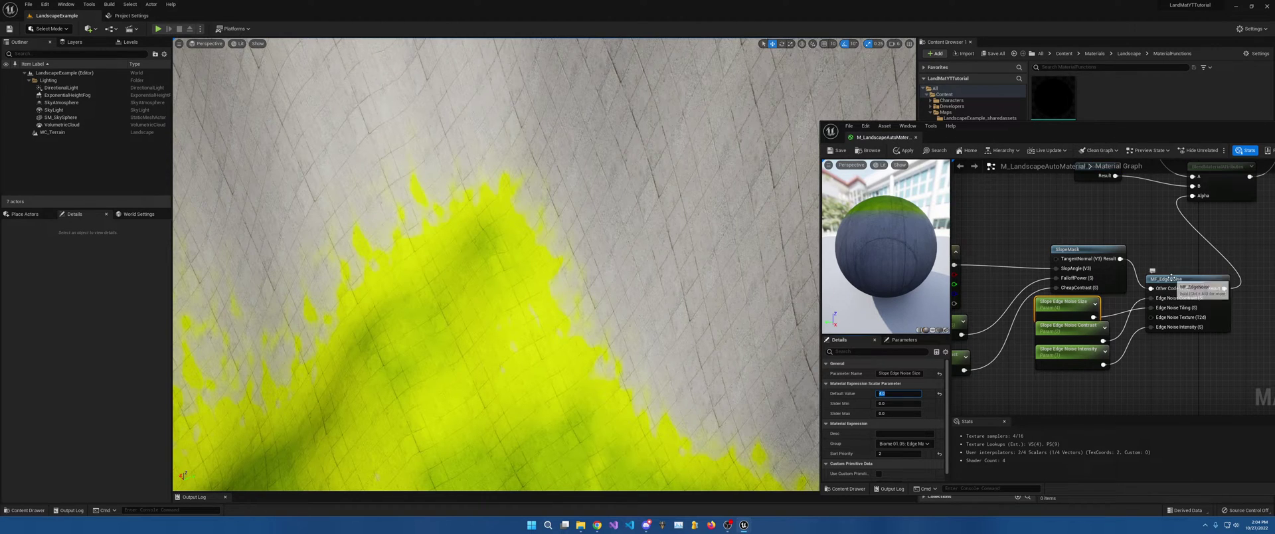
right_drag(1112, 299, 1268, 347)
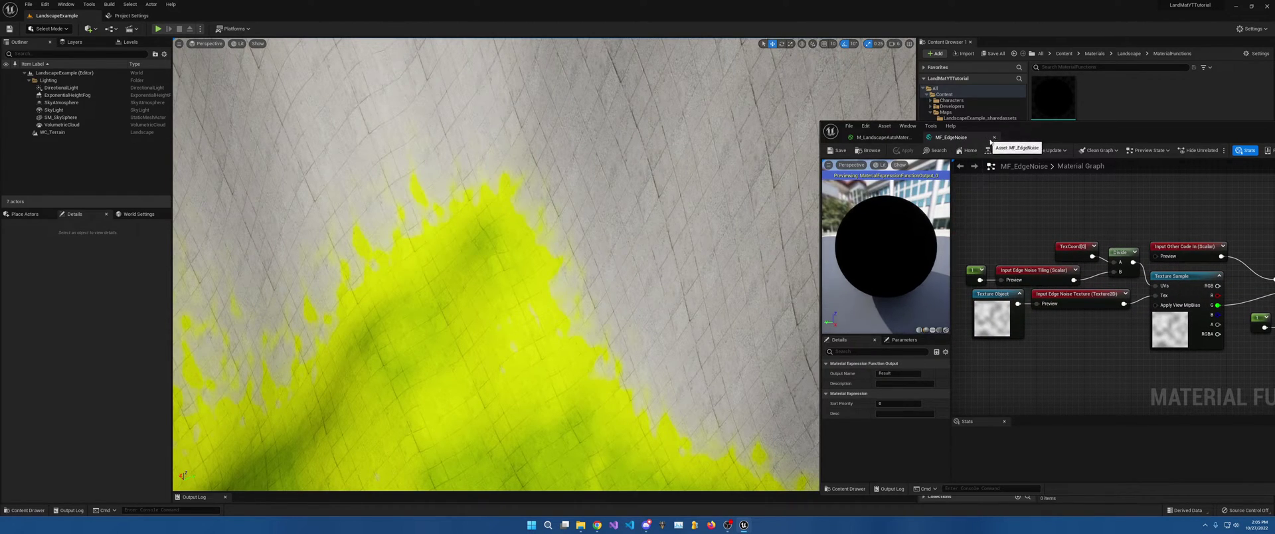
click(993, 139)
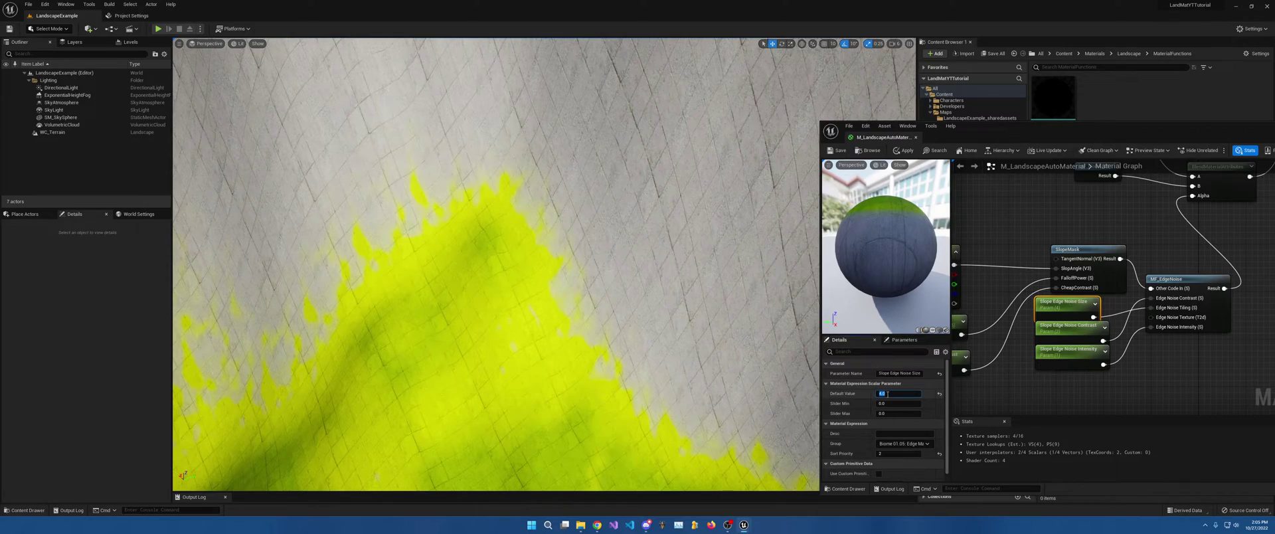
Step: Set the Slope Edge Noise Size default value to 1 and inspect the noise pattern on the landscape up close
text(1)
key(Return)
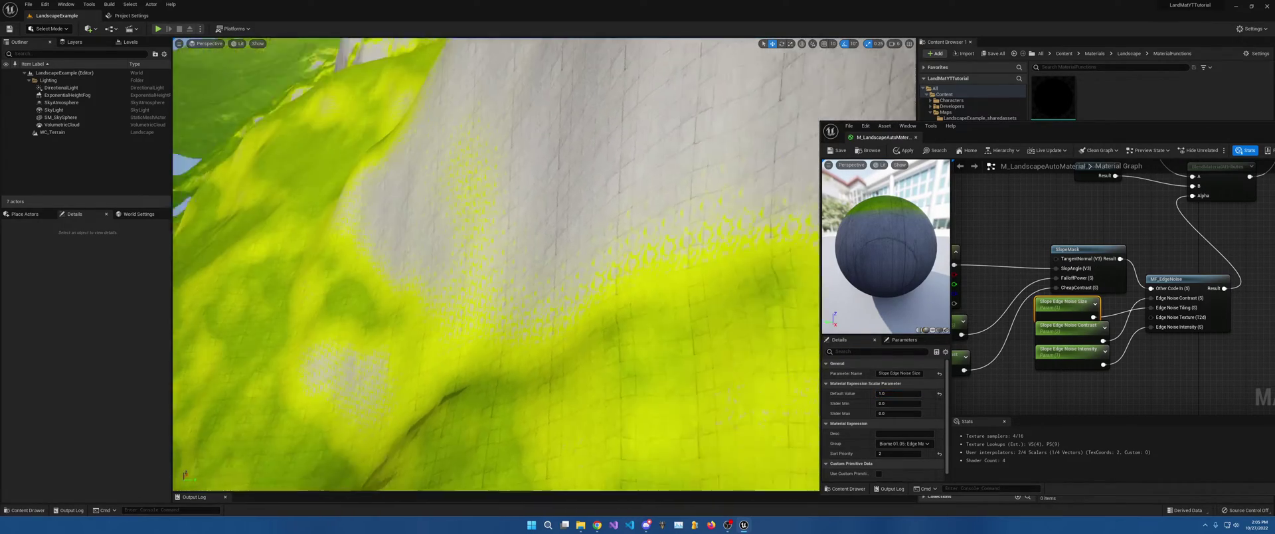
right_drag(496, 265, 570, 300)
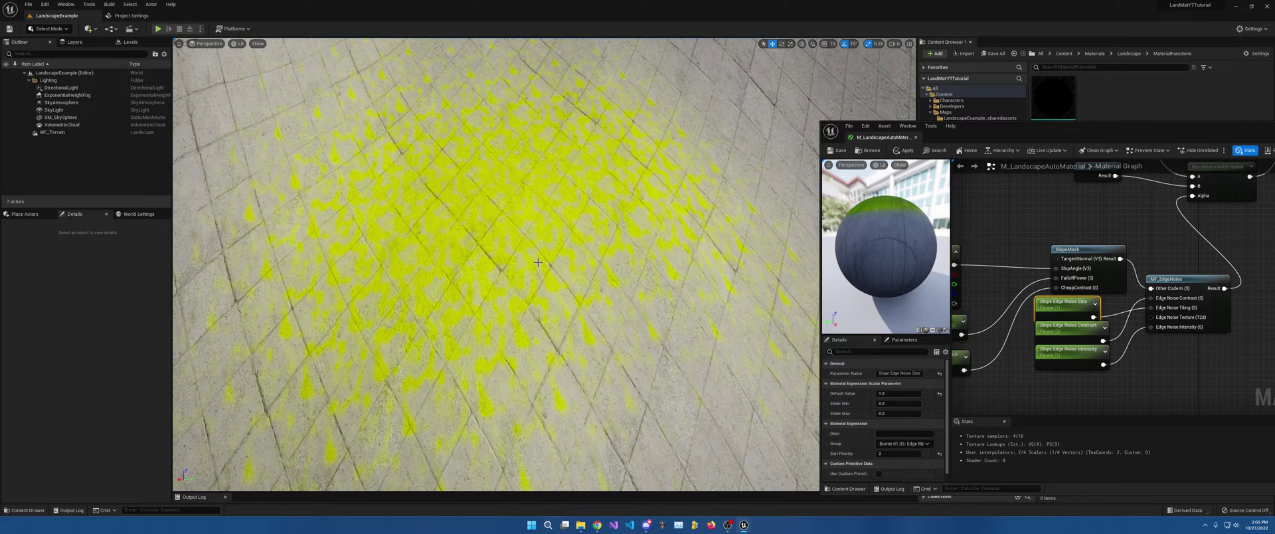
Step: Set the Slope Edge Noise Size default value to 8 and check the blend edges across the landscape
click(898, 394)
text(8)
key(Return)
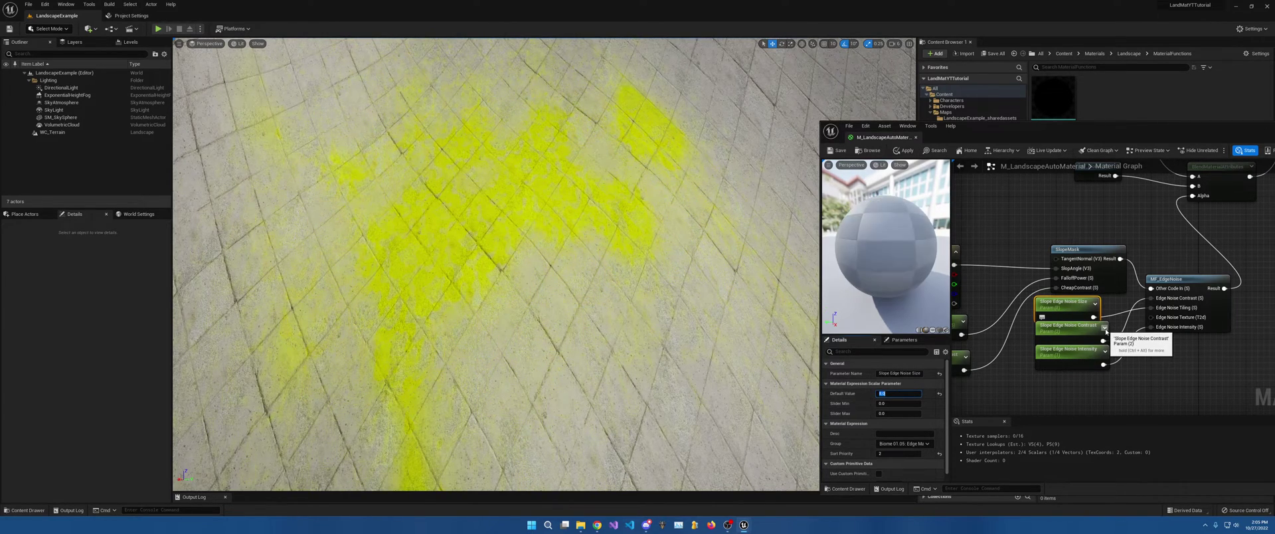
scroll(589, 265, down, 10)
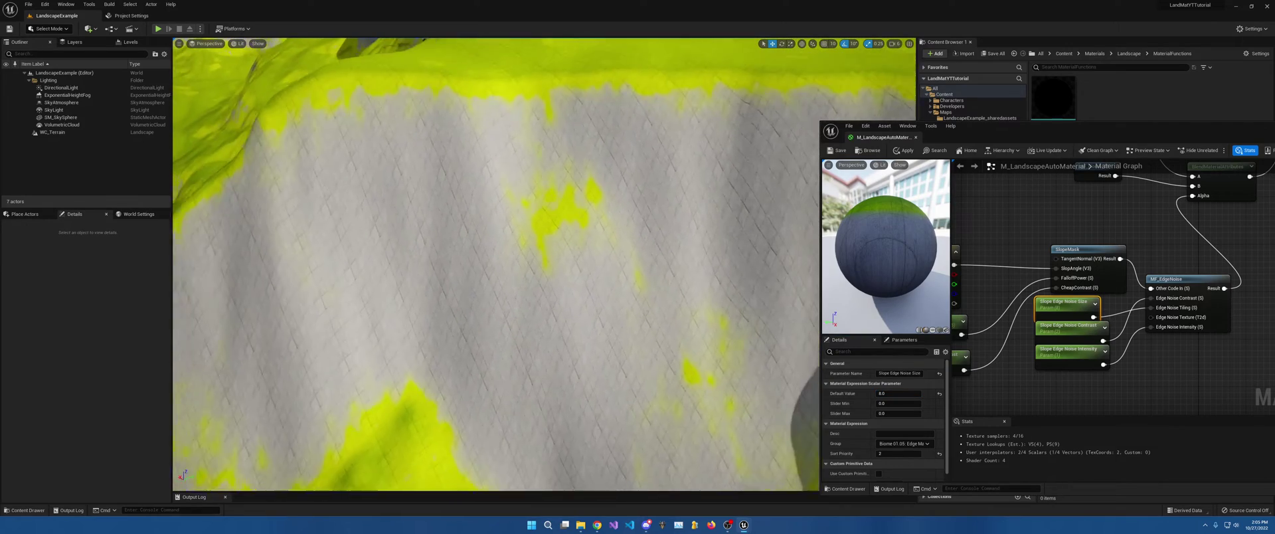
right_drag(1072, 246, 1000, 239)
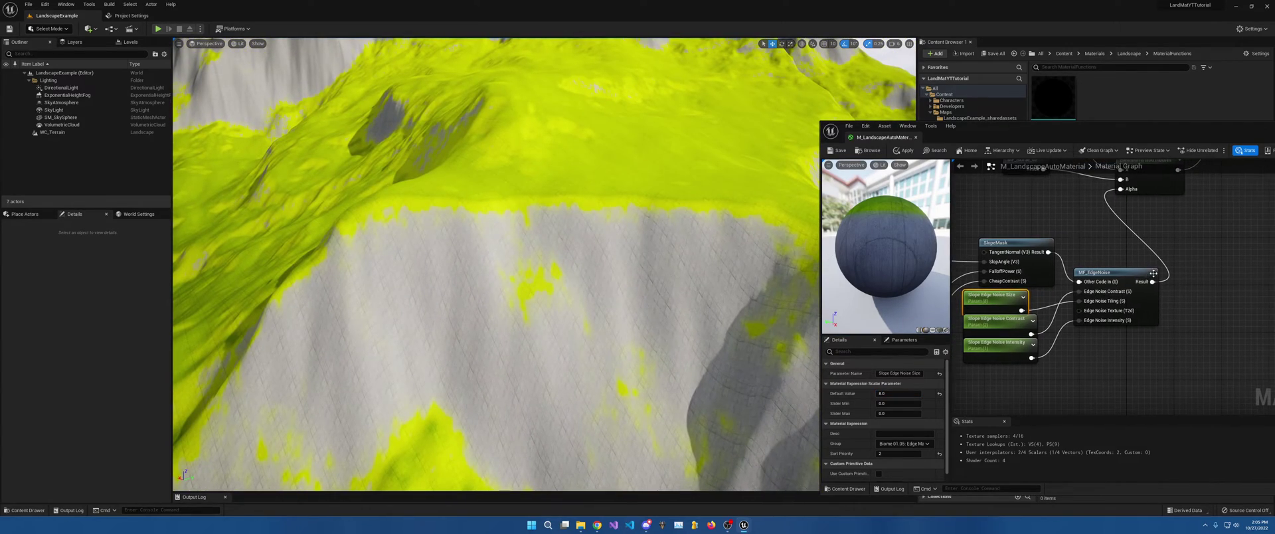
Step: Duplicate the MF_EdgeNoise node and connect the original's Result to the duplicate's Other Code In
click(1121, 277)
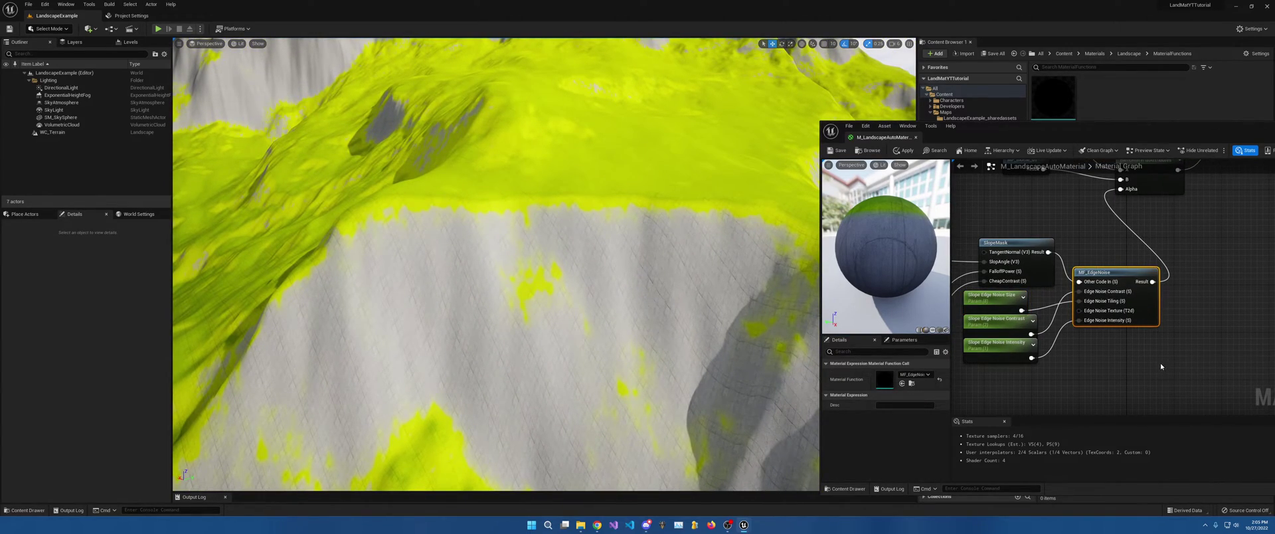
key(ctrl+d)
drag(1152, 282, 1161, 377)
right_drag(1174, 337, 1168, 299)
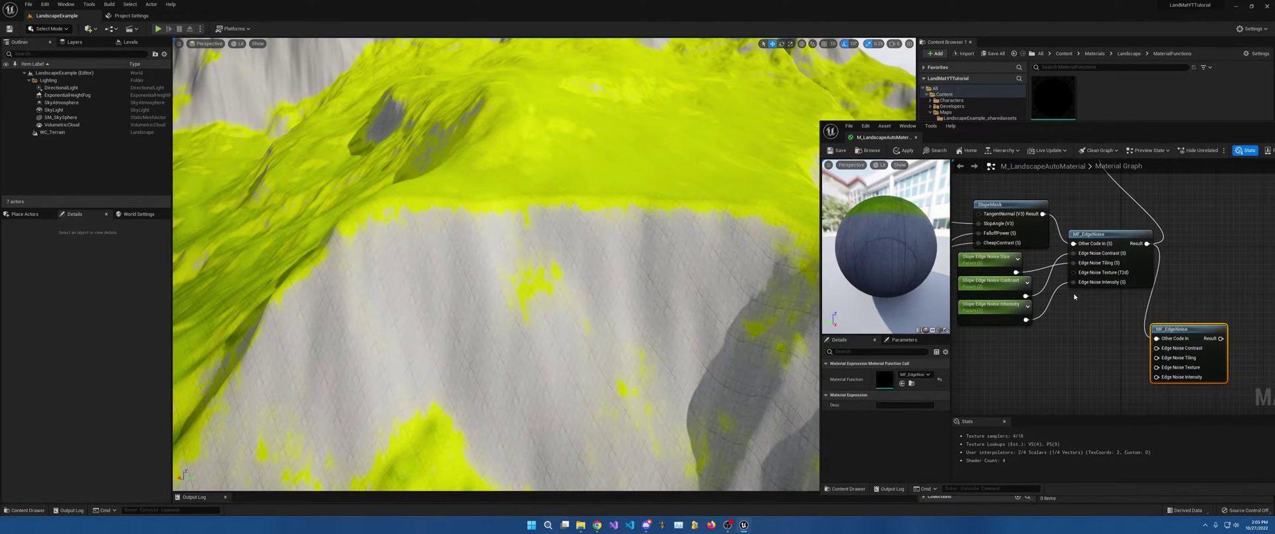
Step: Duplicate the Slope Edge Noise Size parameter beside the second MF_EdgeNoise node and rename it Slope Edge Noise Size2
click(991, 257)
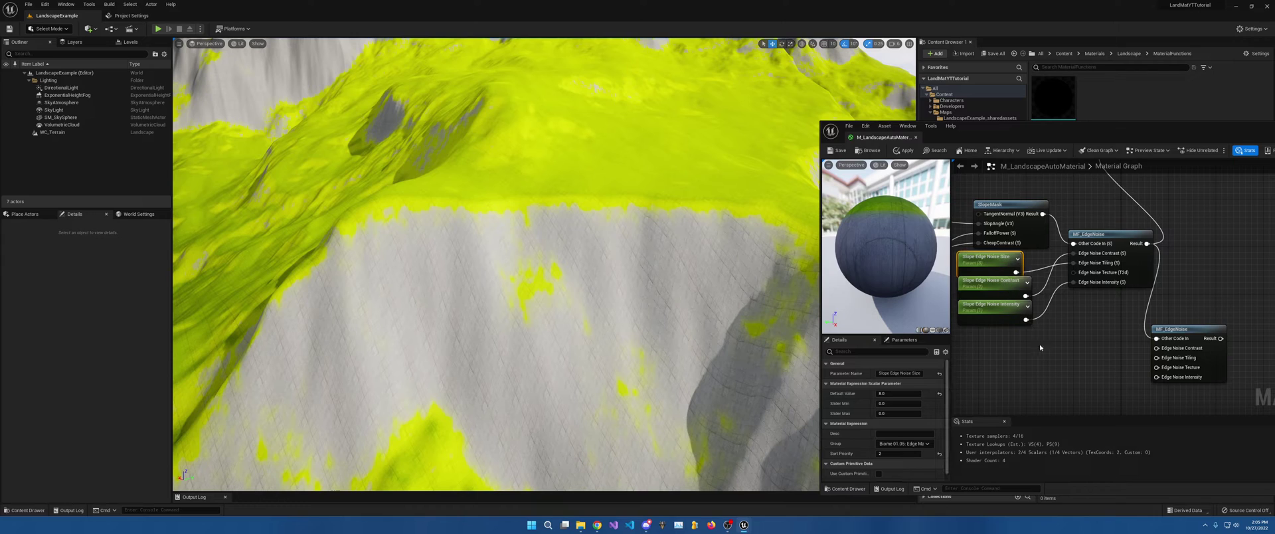
key(ctrl+d)
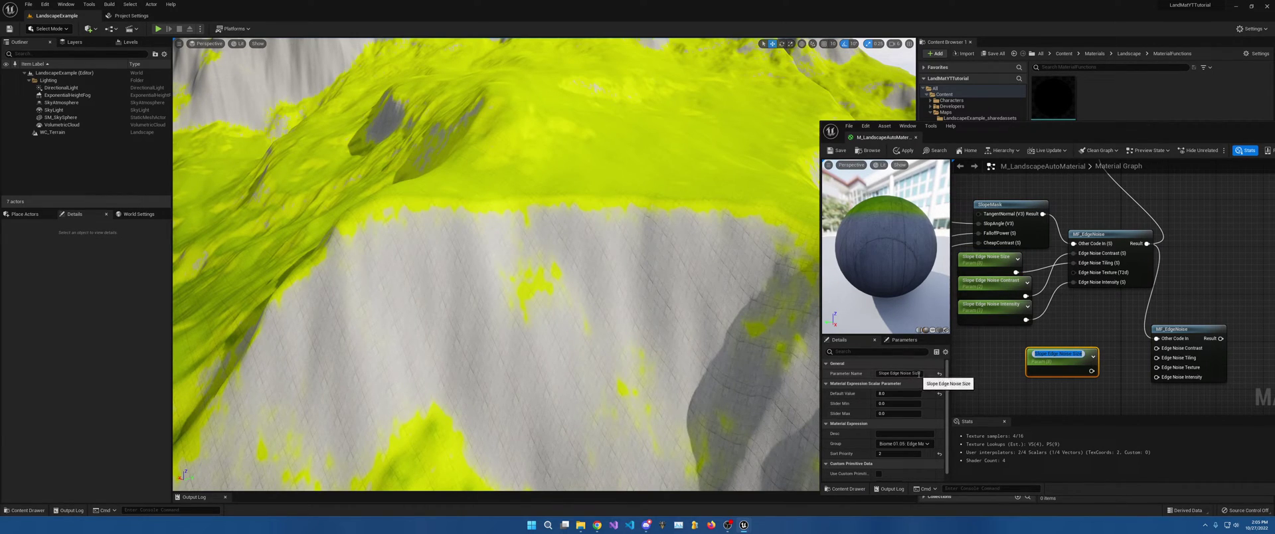
click(922, 372)
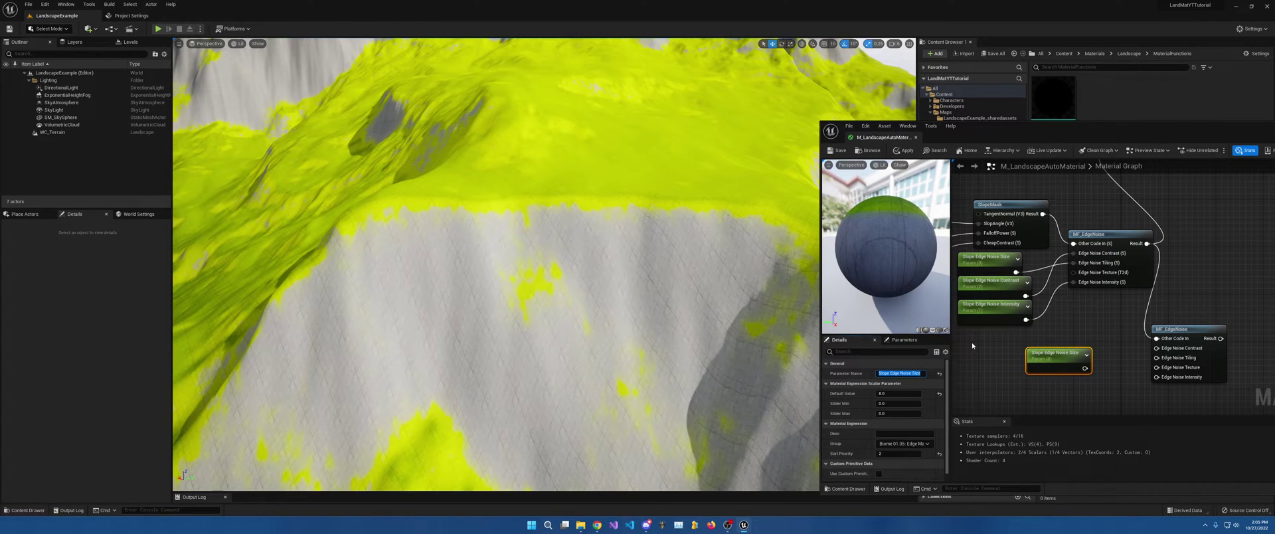
key(End)
key(Return)
Step: Wire the contrast, intensity and new size parameters into the second MF_EdgeNoise, connect its Result to BlendMaterialAttributes' Alpha, and save
drag(1025, 295, 1157, 347)
drag(1025, 321, 1157, 357)
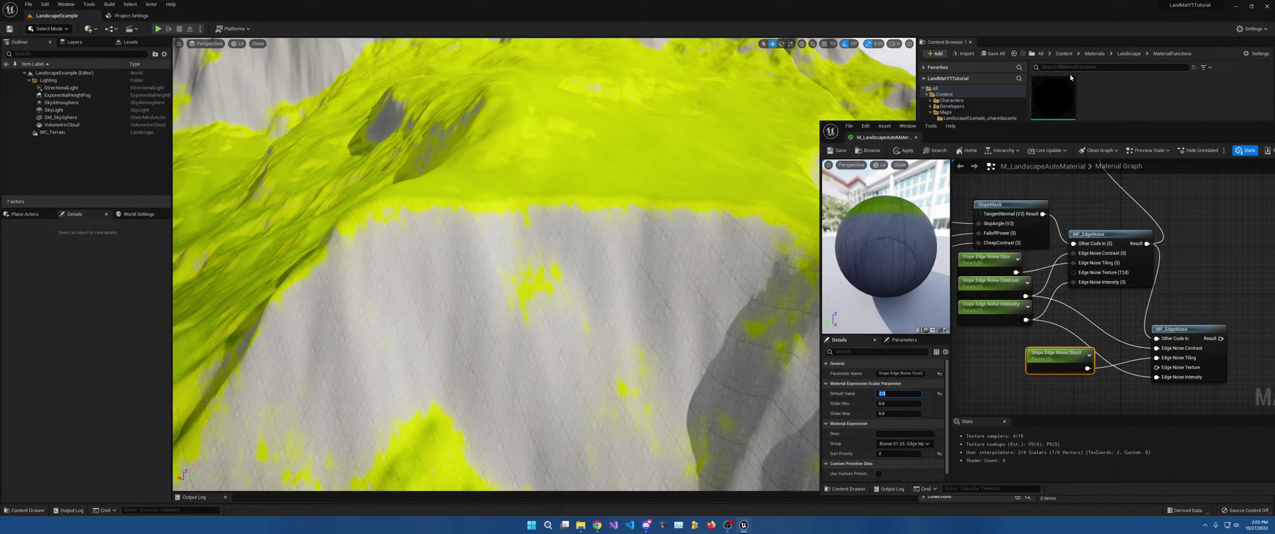
right_drag(1195, 292, 1079, 355)
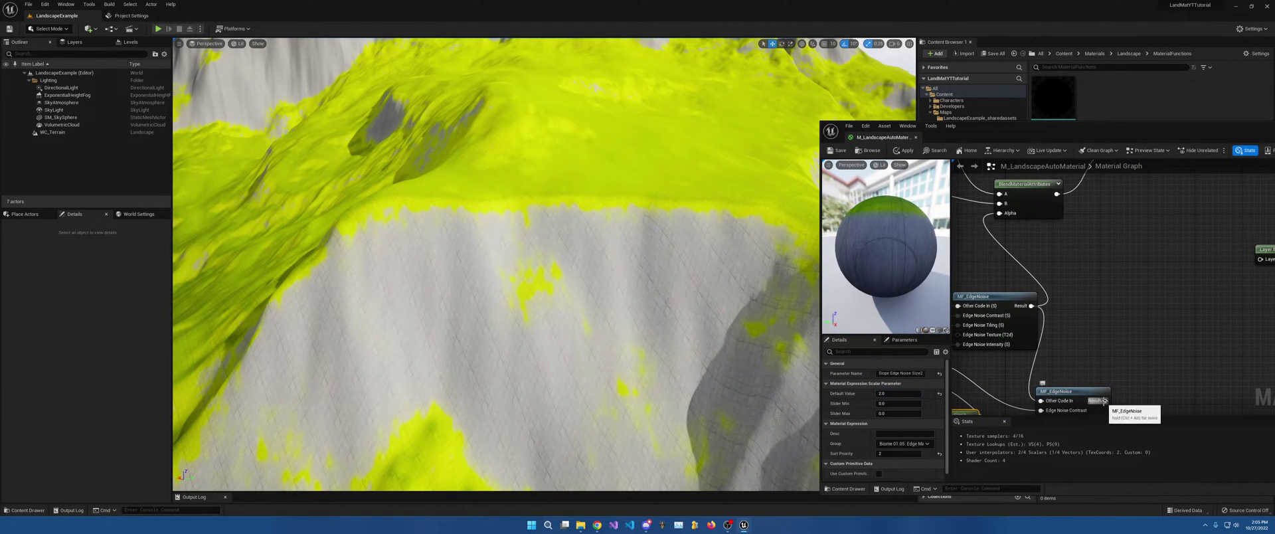
drag(1103, 400, 999, 213)
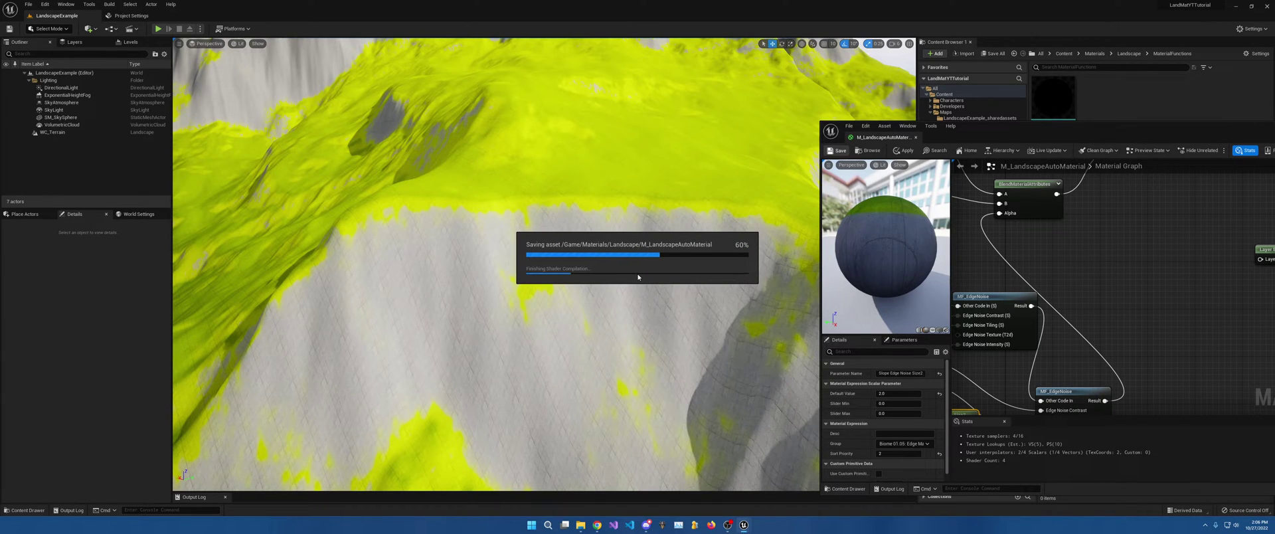
Step: Examine the grass and rock blend edges on the landscape slopes from several distances with the doubled edge noise applied
key(w)
right_drag(635, 273, 559, 179)
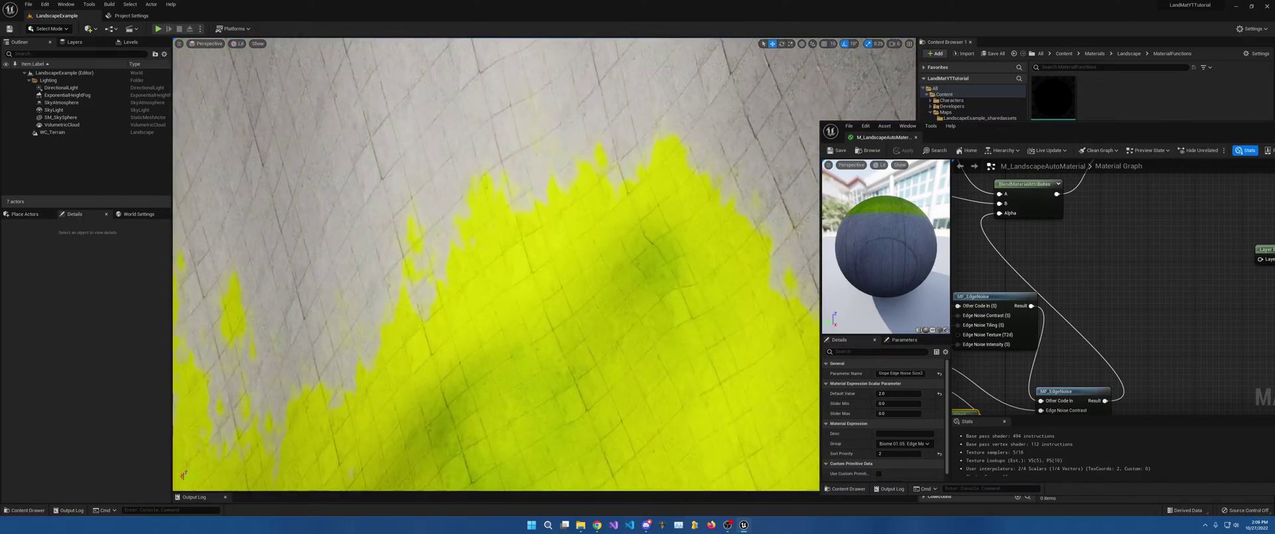
right_drag(634, 193, 630, 193)
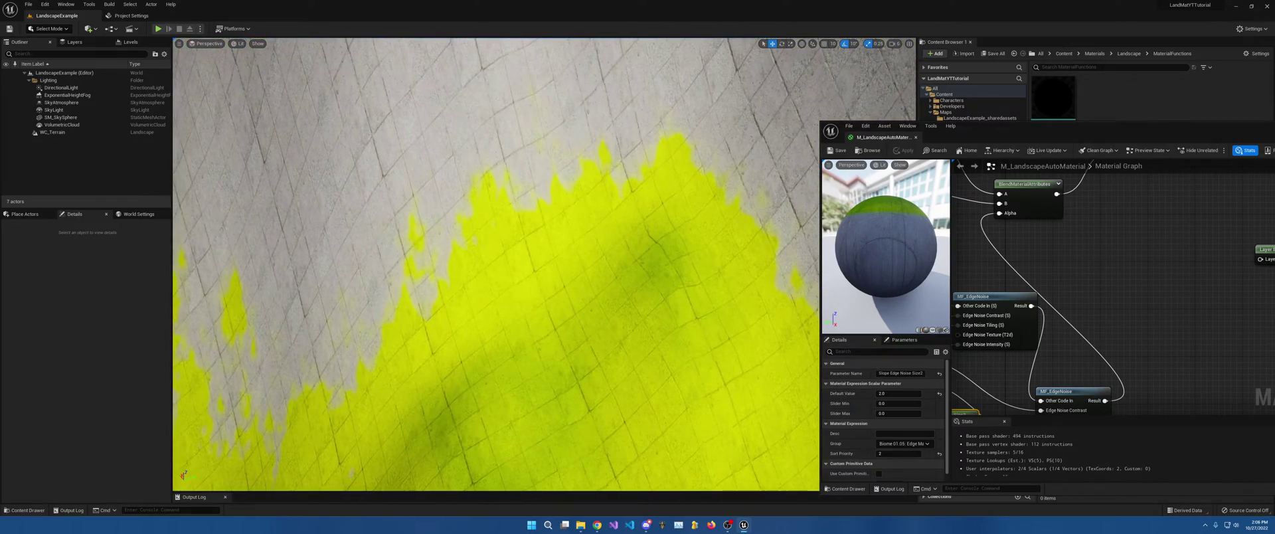
right_click(653, 200)
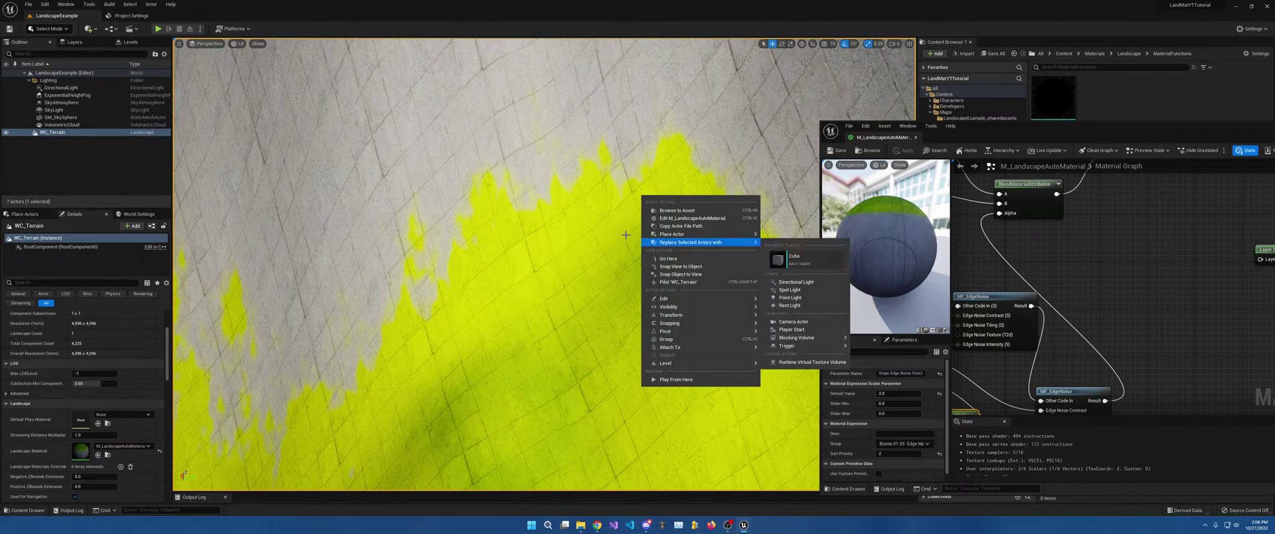
key(Escape)
right_drag(624, 220, 624, 219)
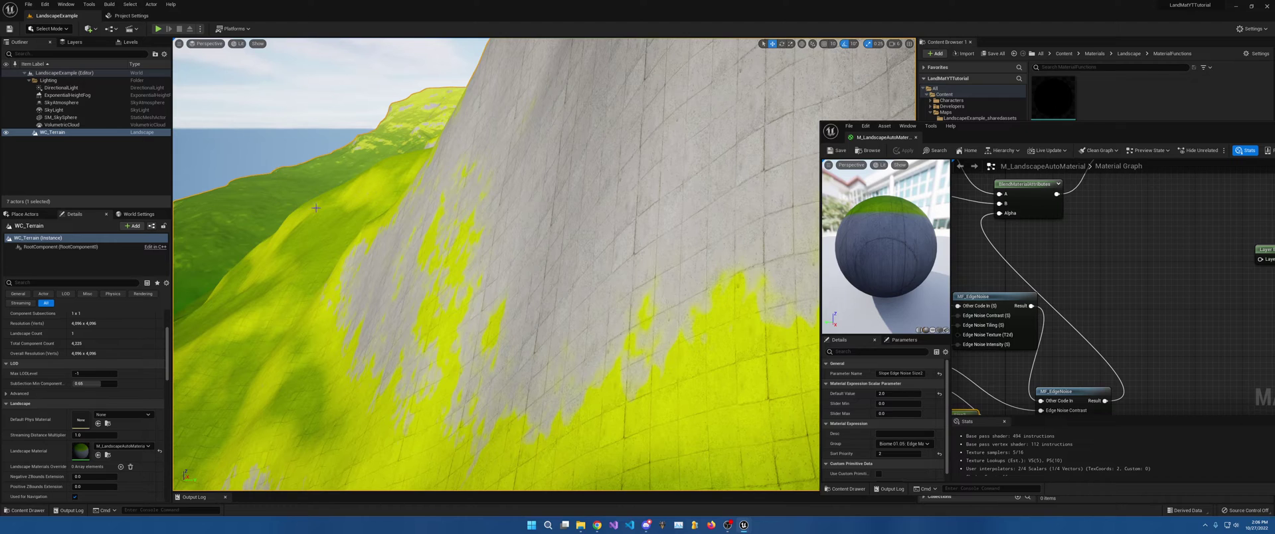
key(Escape)
right_drag(344, 200, 344, 200)
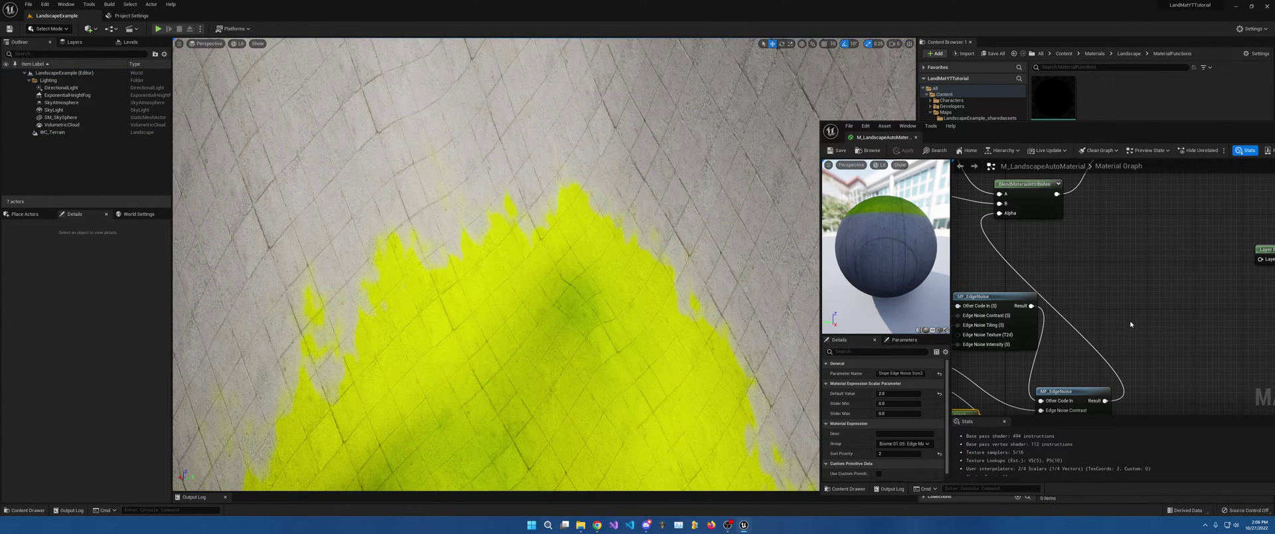
Step: Connect the first MF_EdgeNoise's Result directly to BlendMaterialAttributes' Alpha and save the material
right_drag(1129, 317, 1117, 295)
right_drag(1070, 337, 1108, 353)
right_drag(1082, 289, 1107, 316)
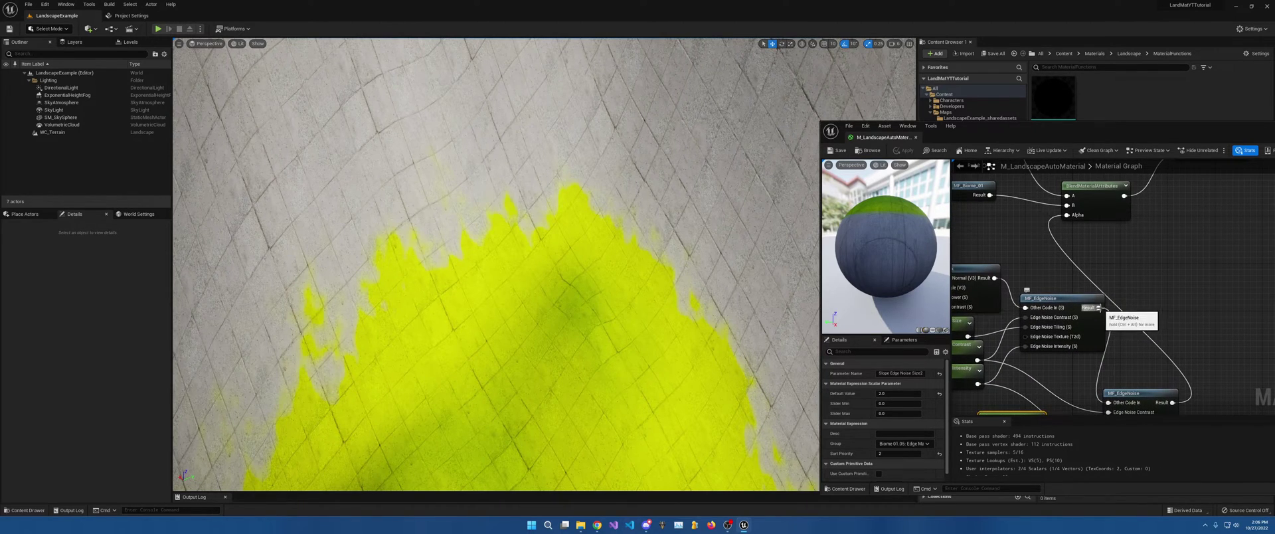
drag(1099, 308, 1068, 215)
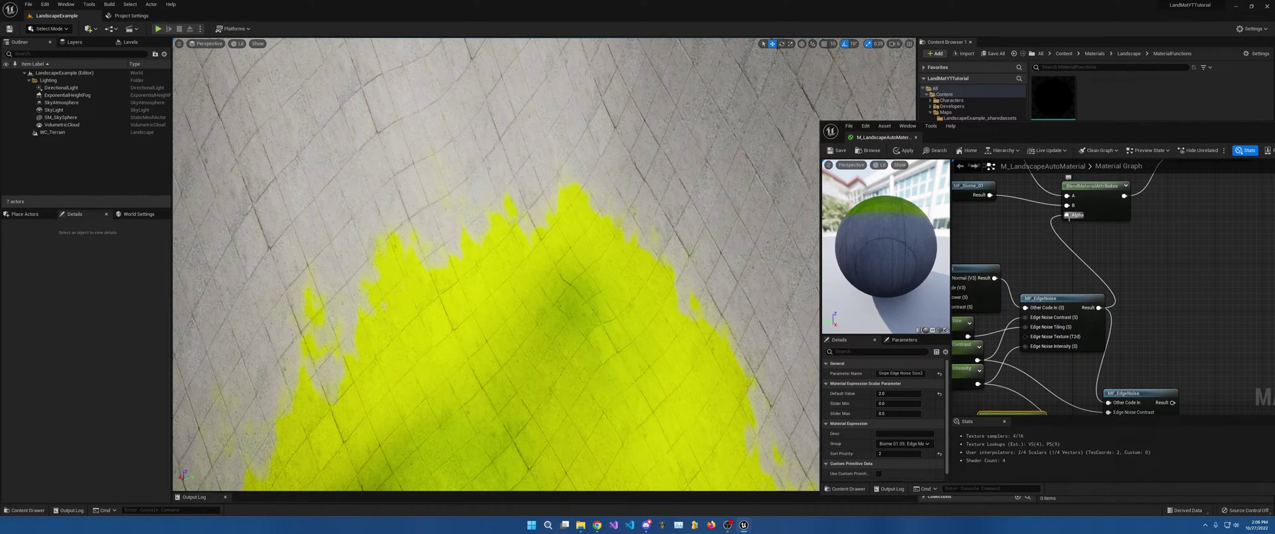
click(838, 151)
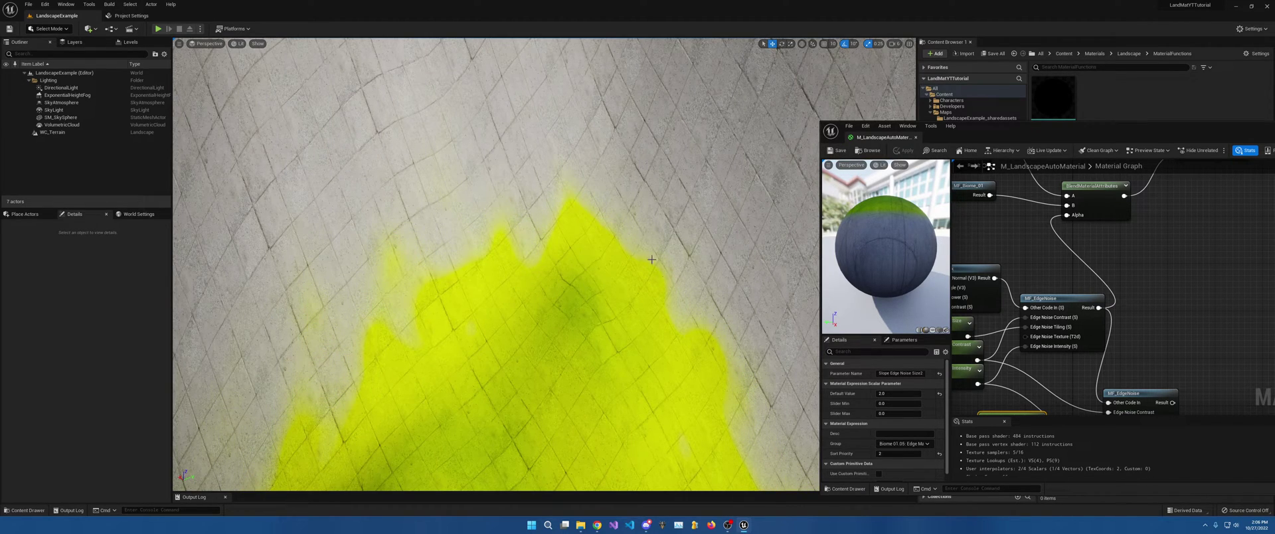
Step: Disconnect the second MF_EdgeNoise and delete it together with the Slope Edge Noise Size2 parameter
right_drag(1136, 356, 1149, 295)
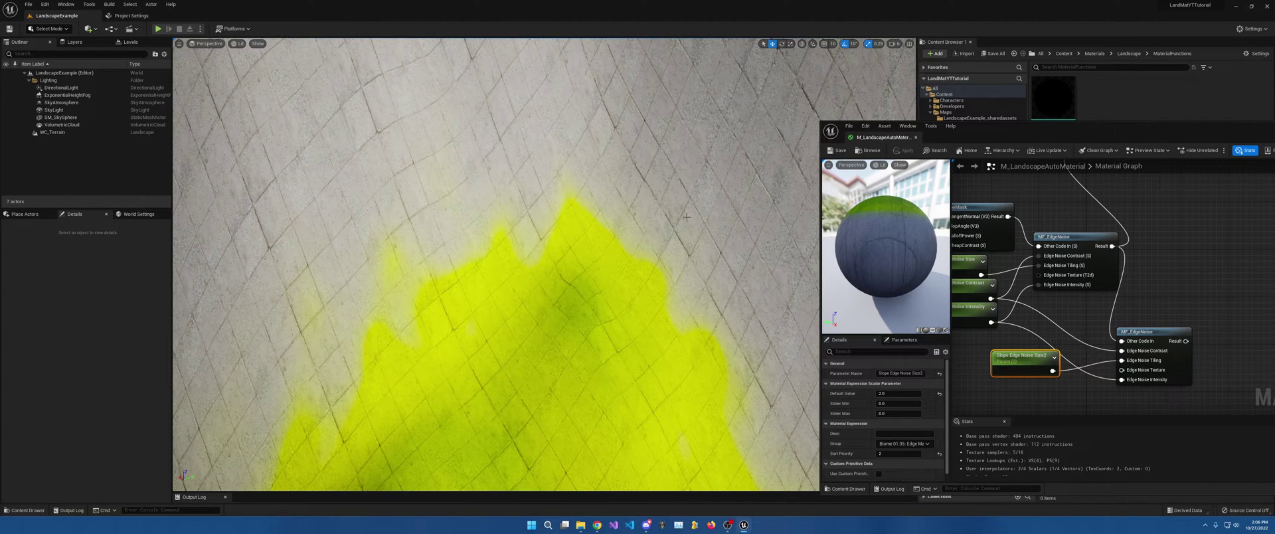
right_drag(1158, 279, 1148, 297)
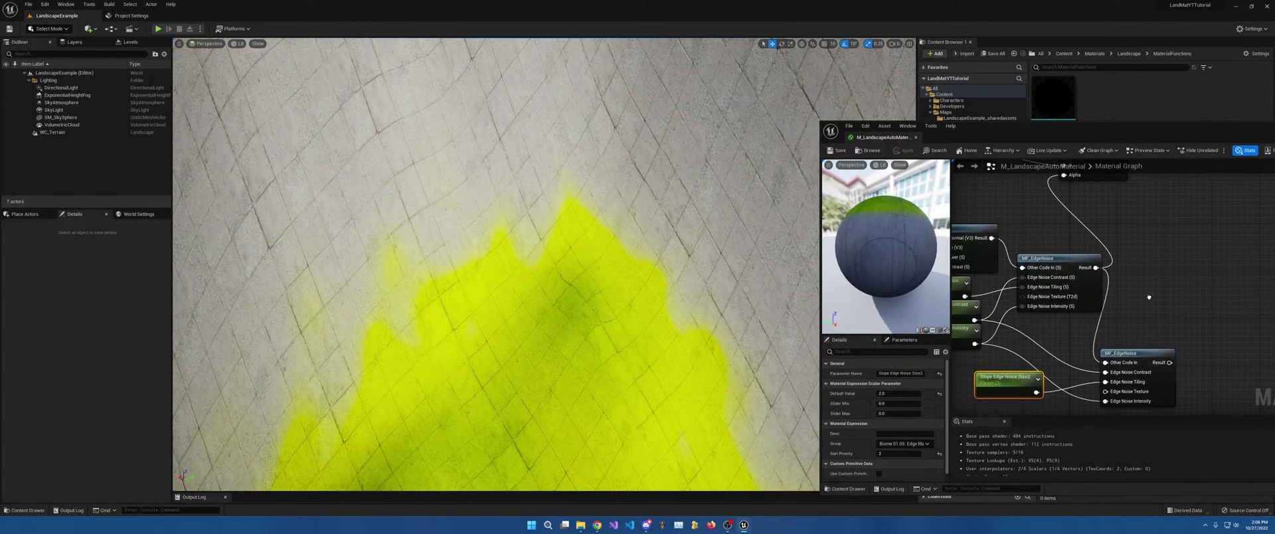
alt+click(1107, 362)
right_drag(1111, 283, 1185, 291)
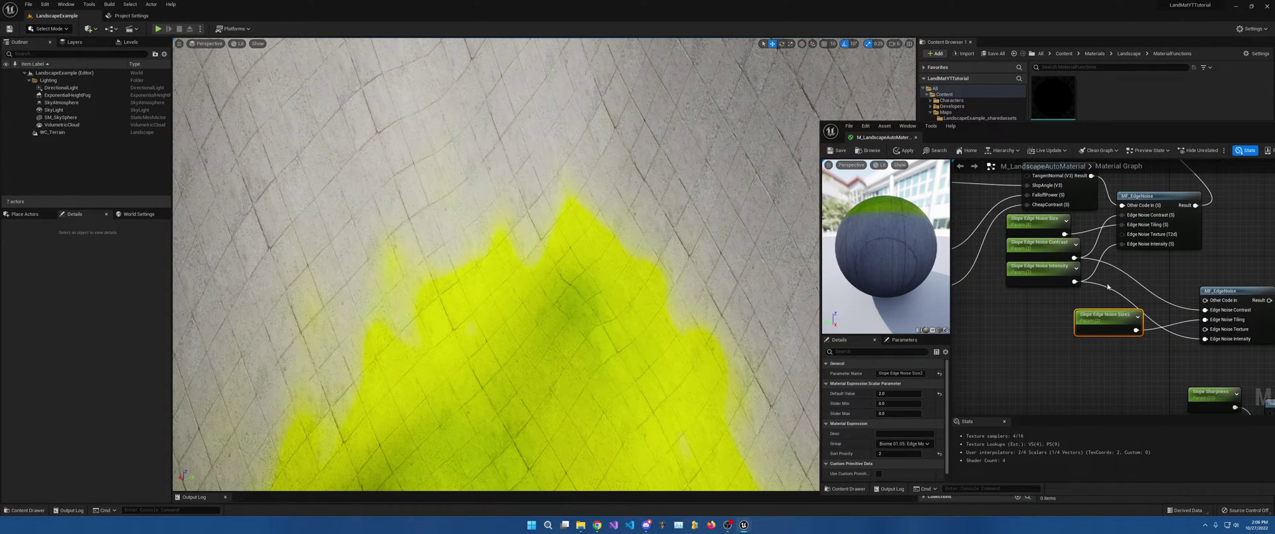
ctrl+click(1244, 341)
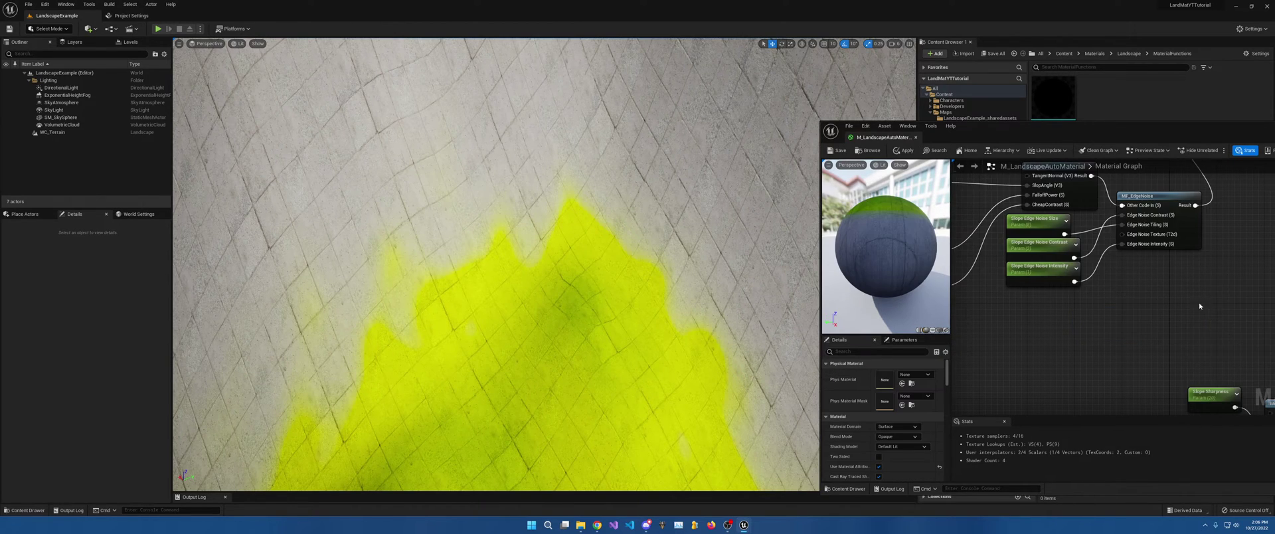
Step: Select the WorldAlignedBlend node with its Slope Sharpness and Slope Bias inputs and move the group below MF_EdgeNoise
right_drag(1244, 342, 1137, 269)
drag(1040, 296, 1239, 389)
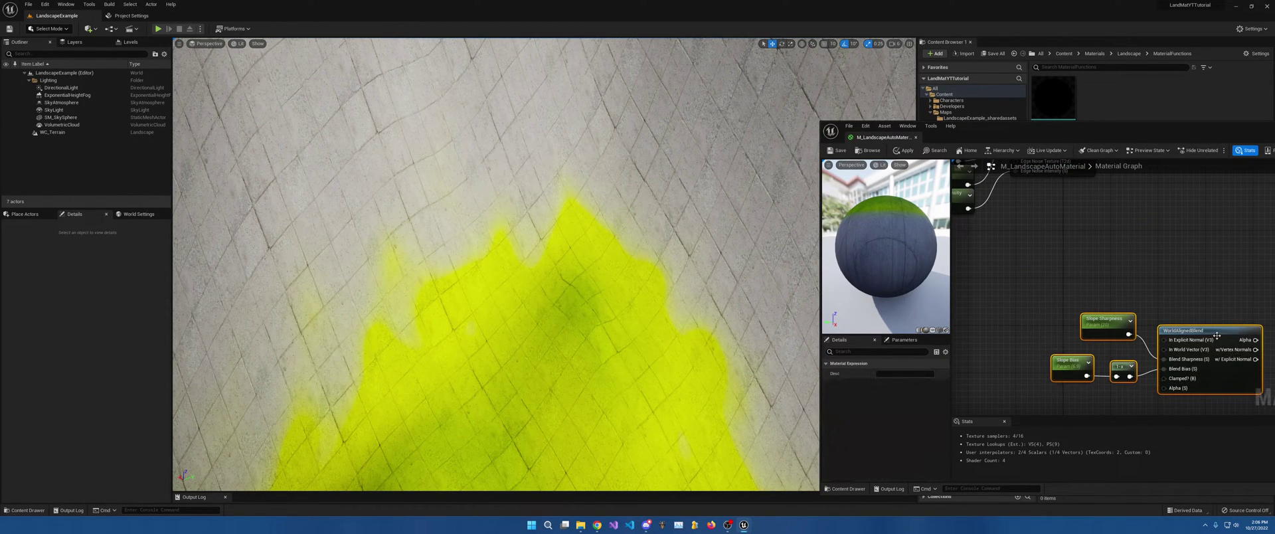
right_drag(1233, 326, 1141, 330)
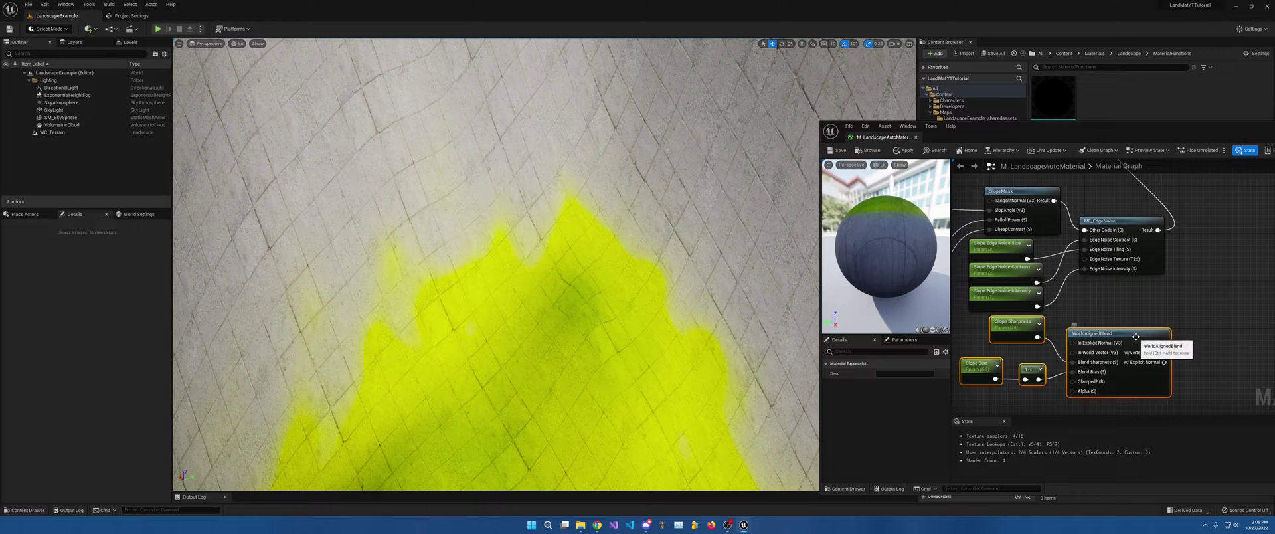
drag(1141, 329, 1070, 342)
right_drag(1070, 342, 1152, 317)
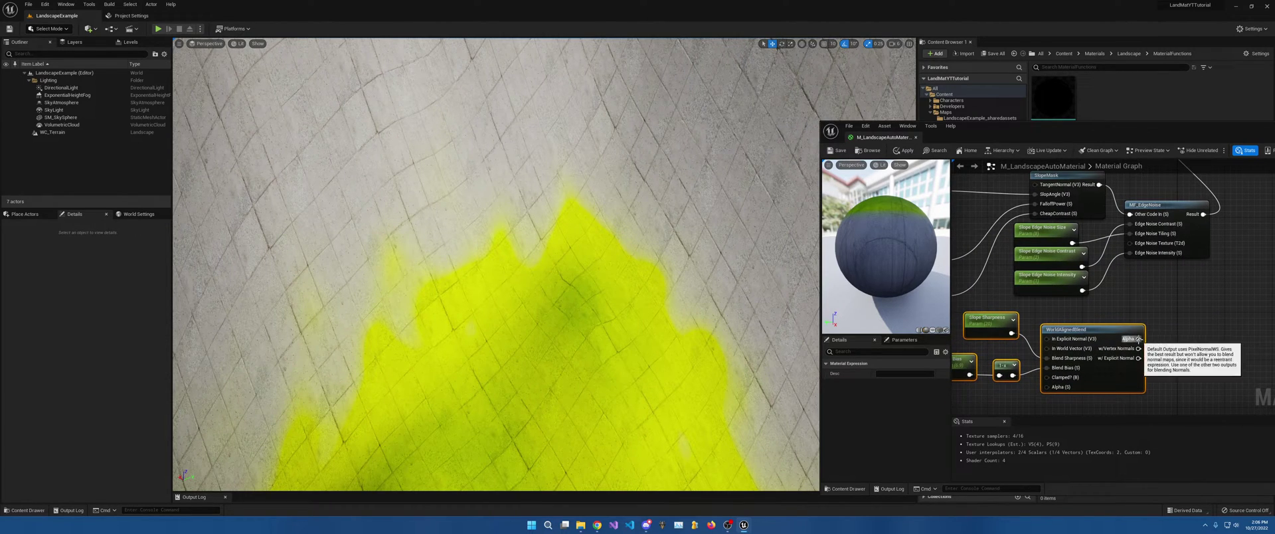
Step: Connect WorldAlignedBlend's w/Vertex Normals output to MF_EdgeNoise's Other Code In in place of the SlopeMask result, and save
right_click(1165, 300)
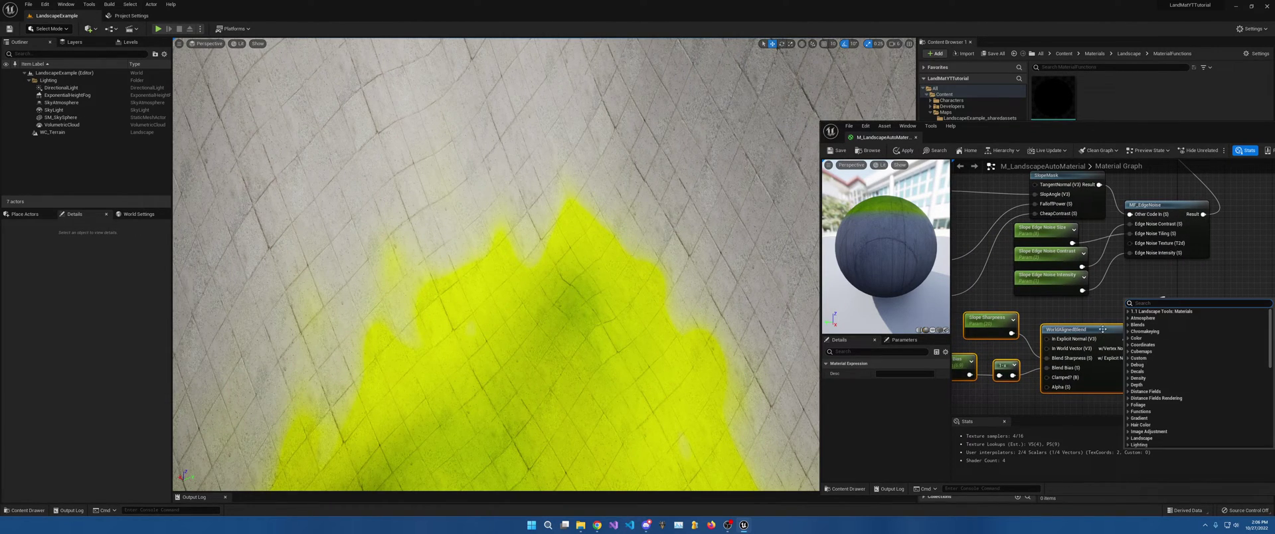
key(Escape)
drag(1137, 348, 1130, 214)
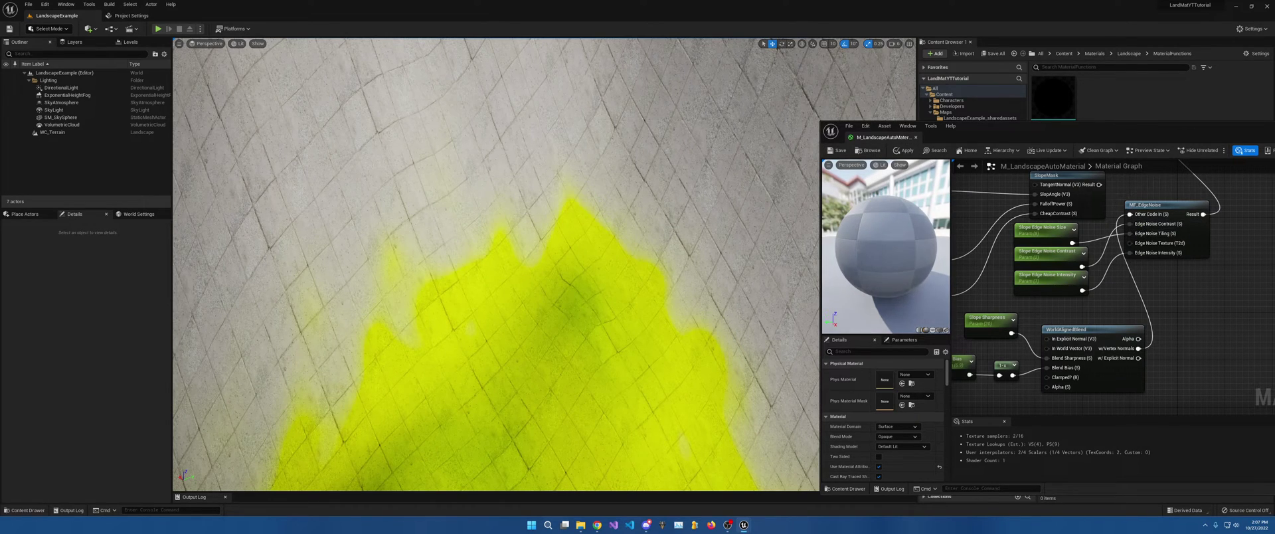
click(838, 151)
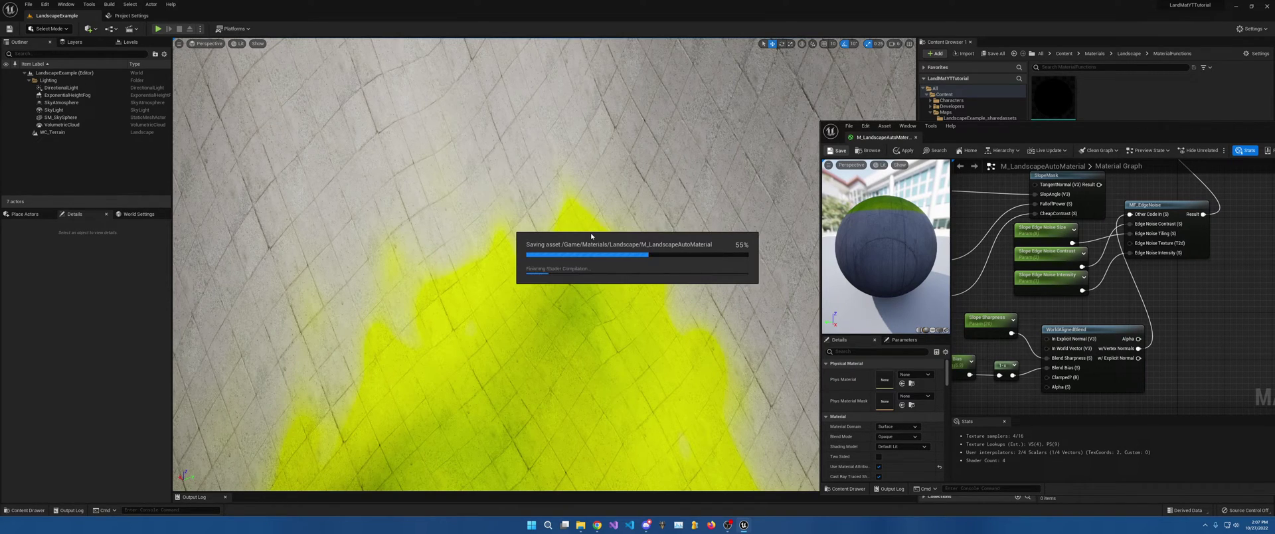
Step: Try a lower default value for Slope Bias, compare the blend on the landscape, and set it back to 6.8
right_drag(571, 218, 690, 212)
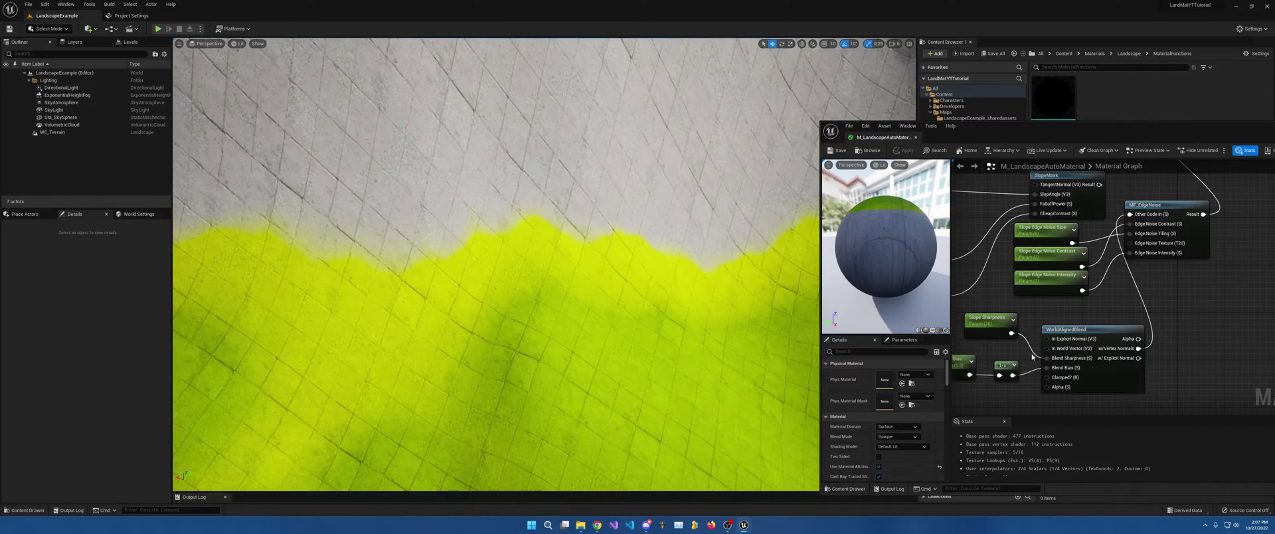
right_drag(1032, 357, 1129, 322)
click(1055, 328)
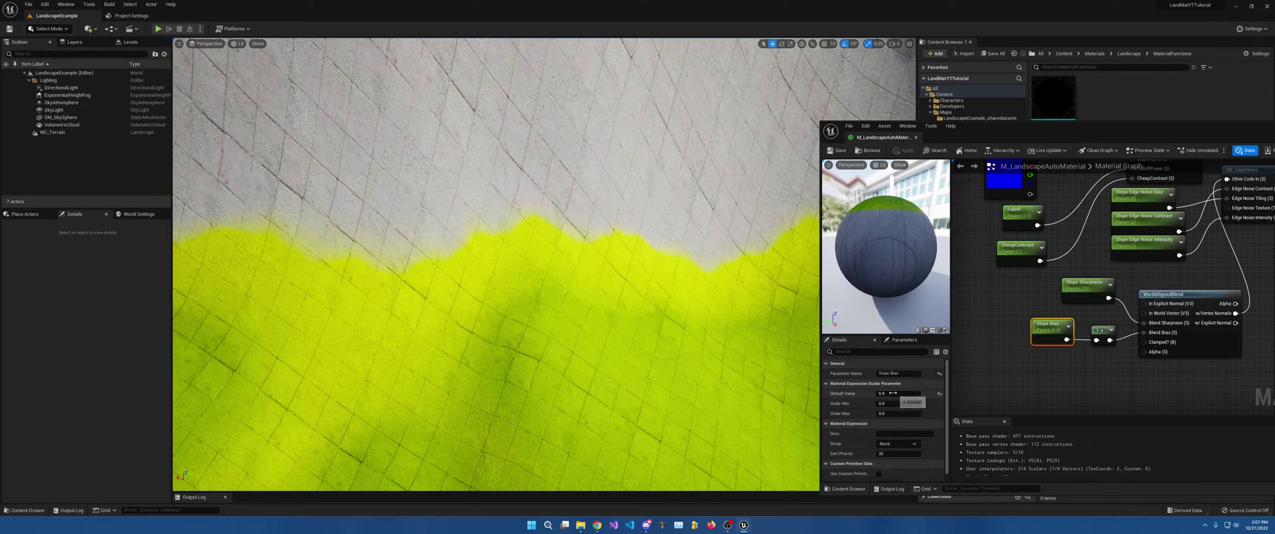
click(893, 393)
text(6.8)
key(Return)
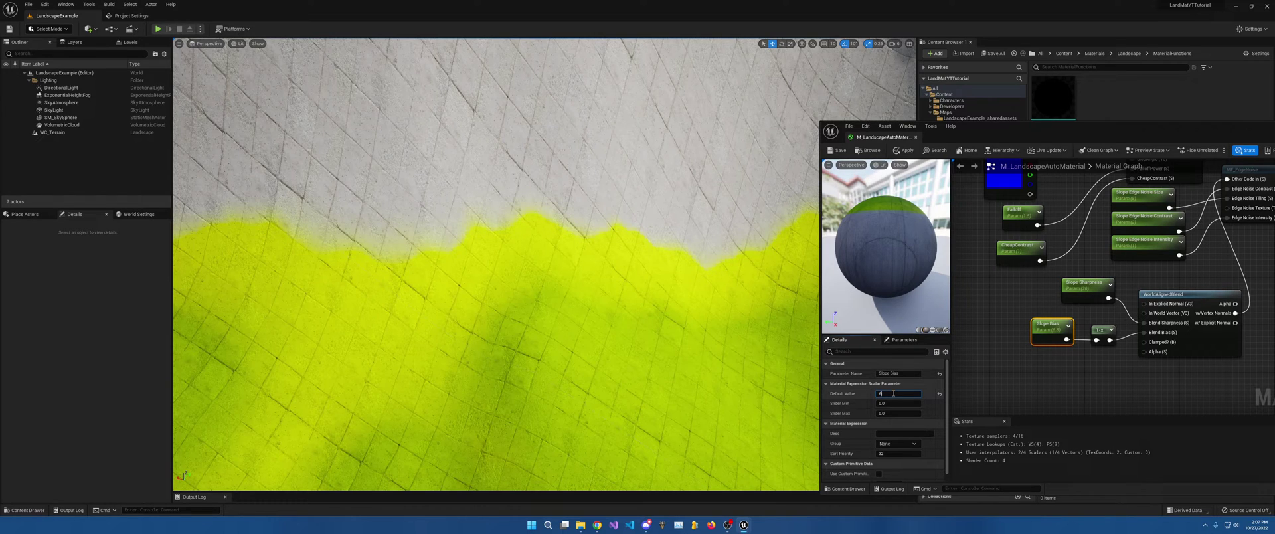
key(Return)
right_drag(498, 279, 588, 318)
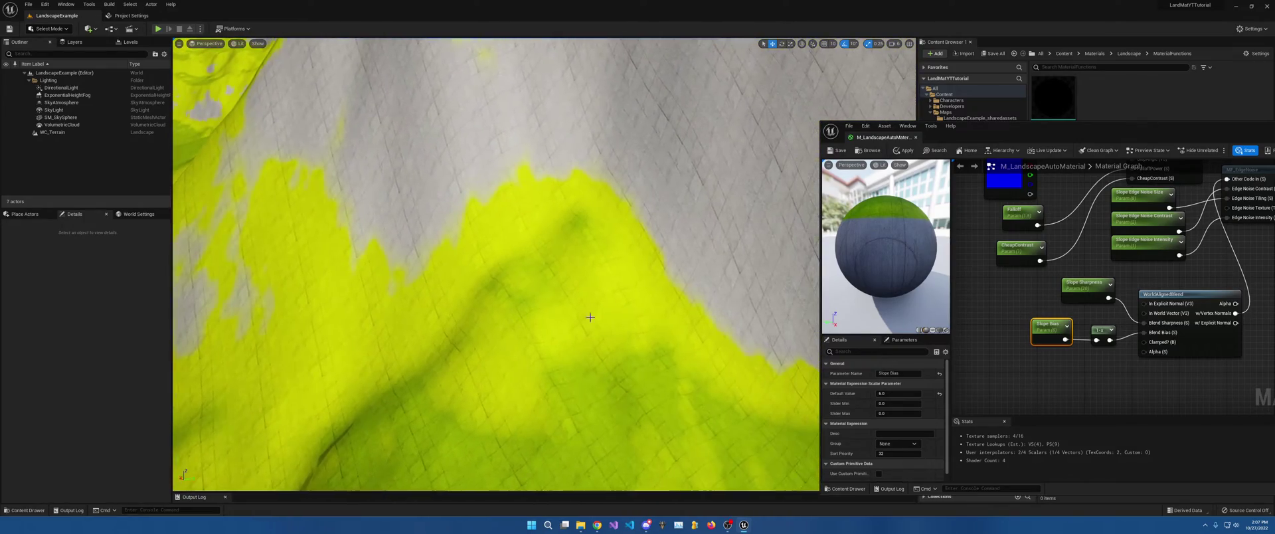
click(899, 394)
text(6.8)
key(Return)
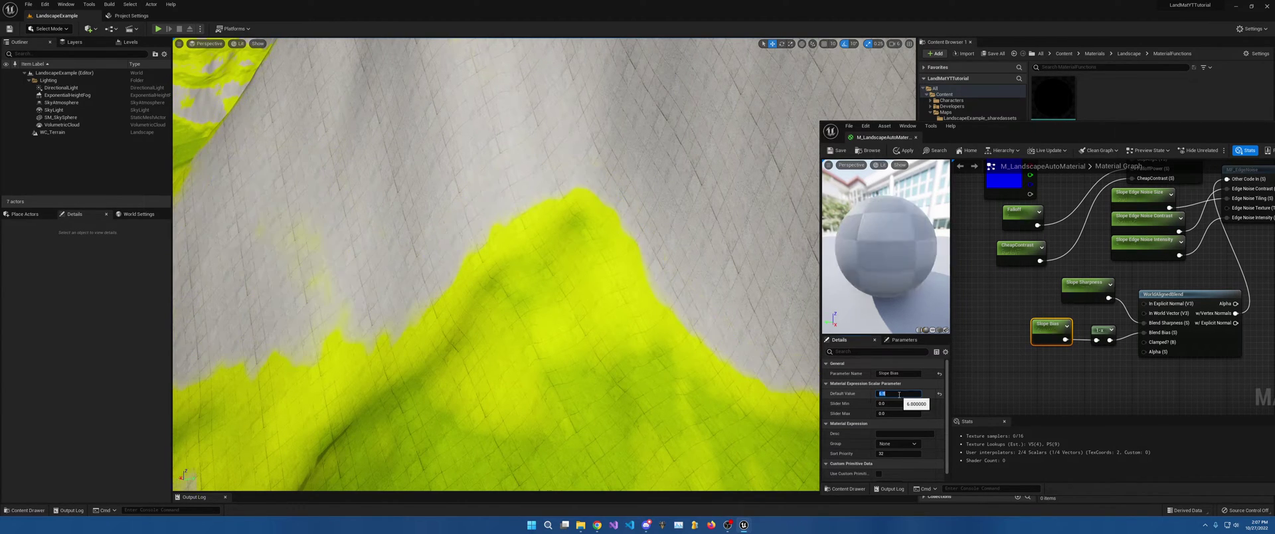
Step: Reduce the default value of the Slope Edge Noise Size parameter to get finer noise along the blend edges
mouse_move(529, 248)
right_down()
mouse_move(544, 259)
mouse_move(529, 248)
right_up()
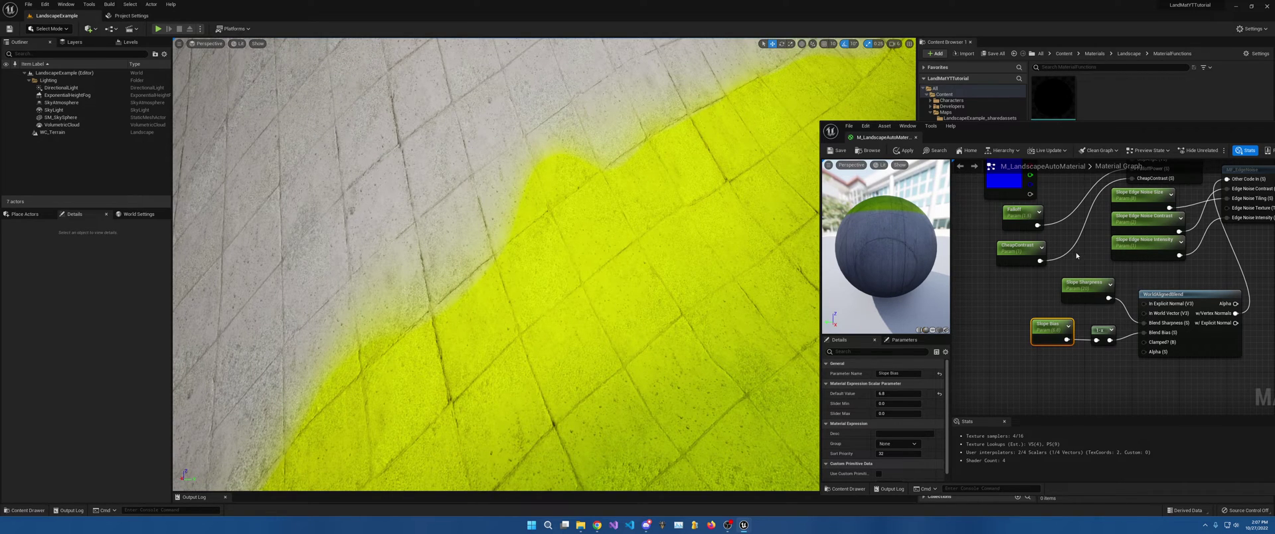
right_drag(1075, 256, 1073, 289)
click(1139, 236)
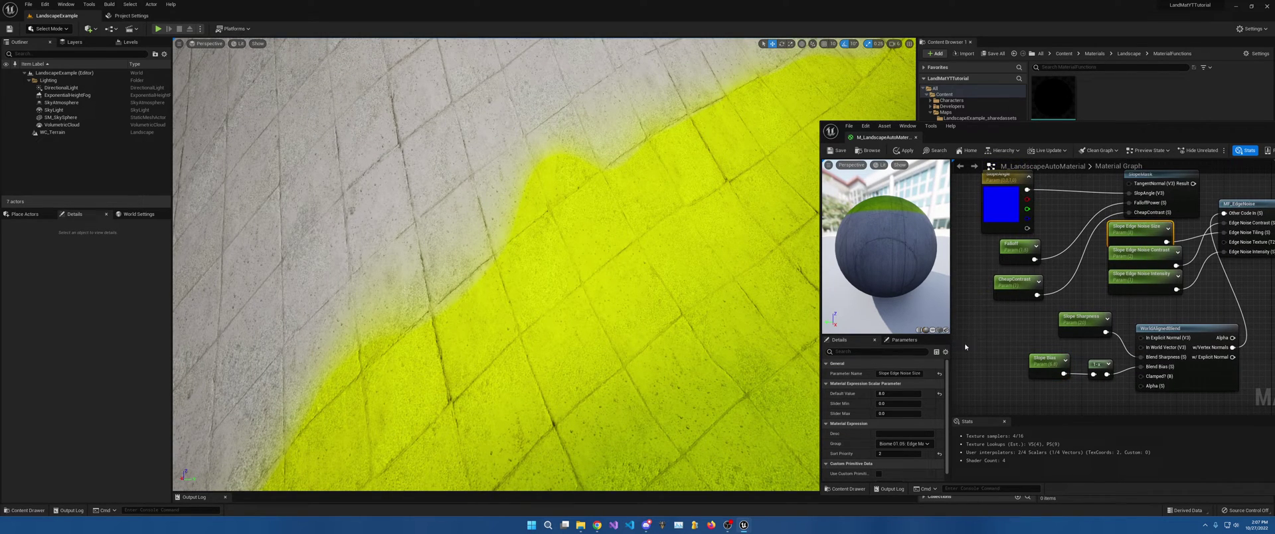
click(891, 393)
text(1)
key(Return)
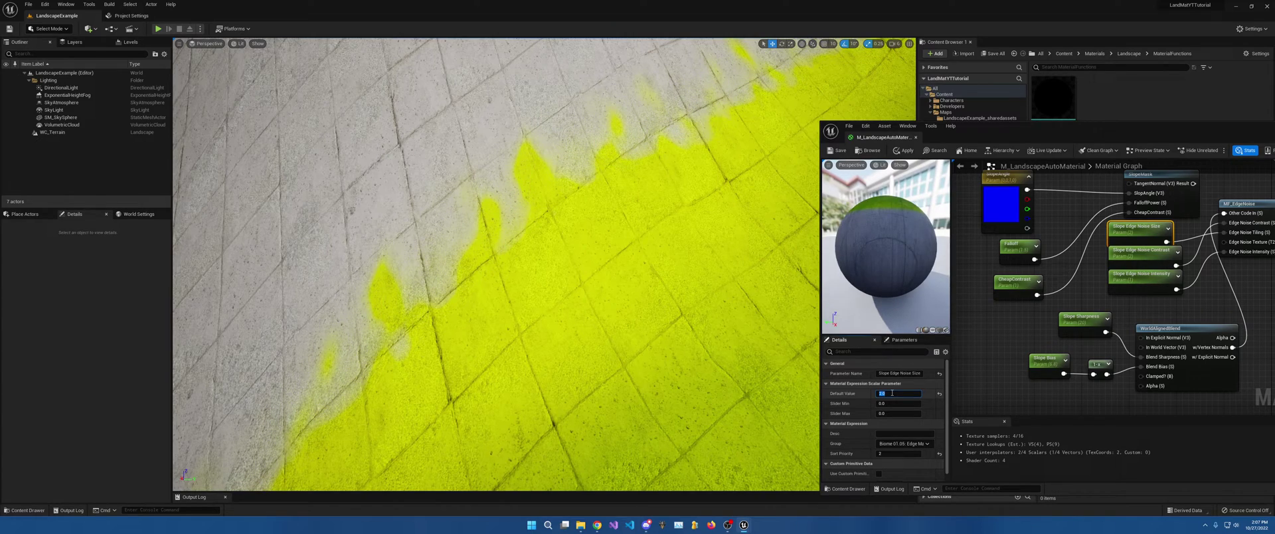
key(Return)
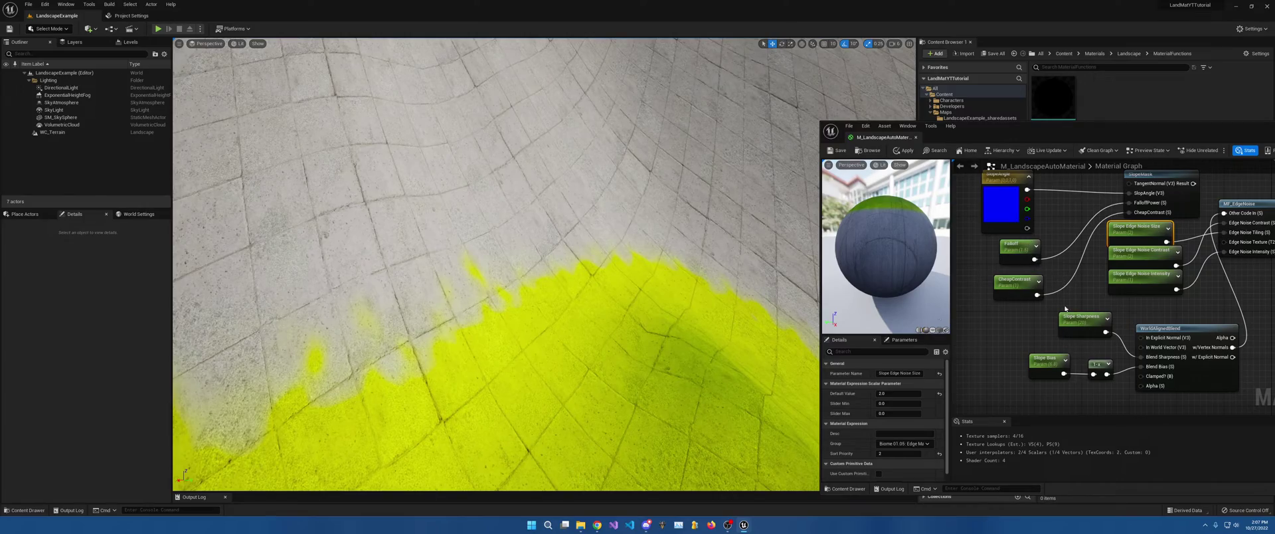
Step: Play the level and run the character across the slopes to examine the grass and rock blend, and stop playing
right_drag(597, 299, 337, 107)
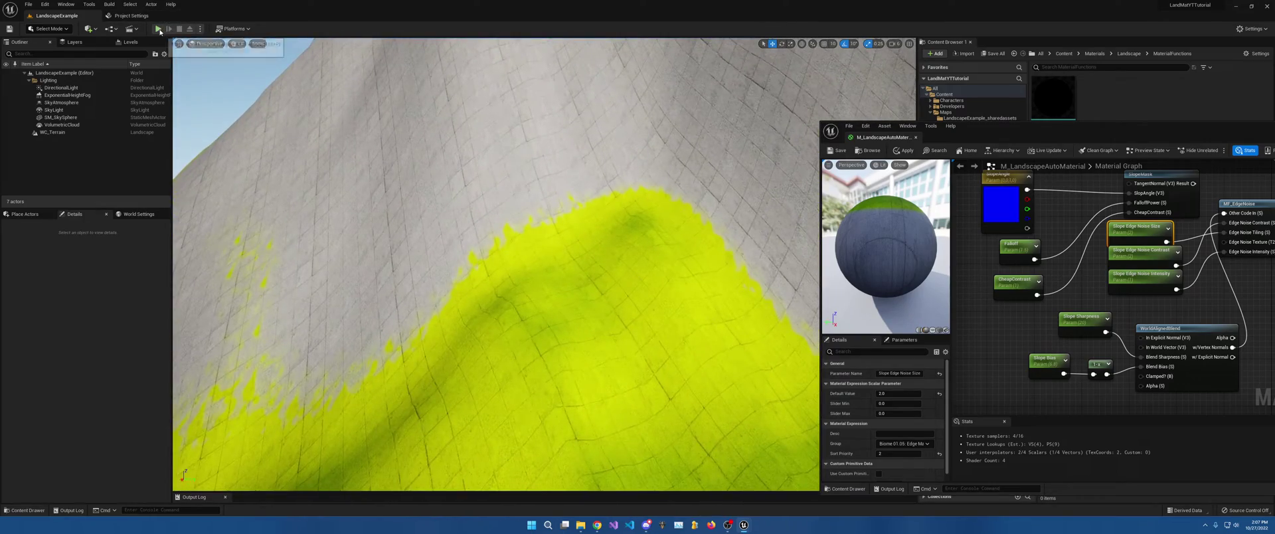
key(alt+p)
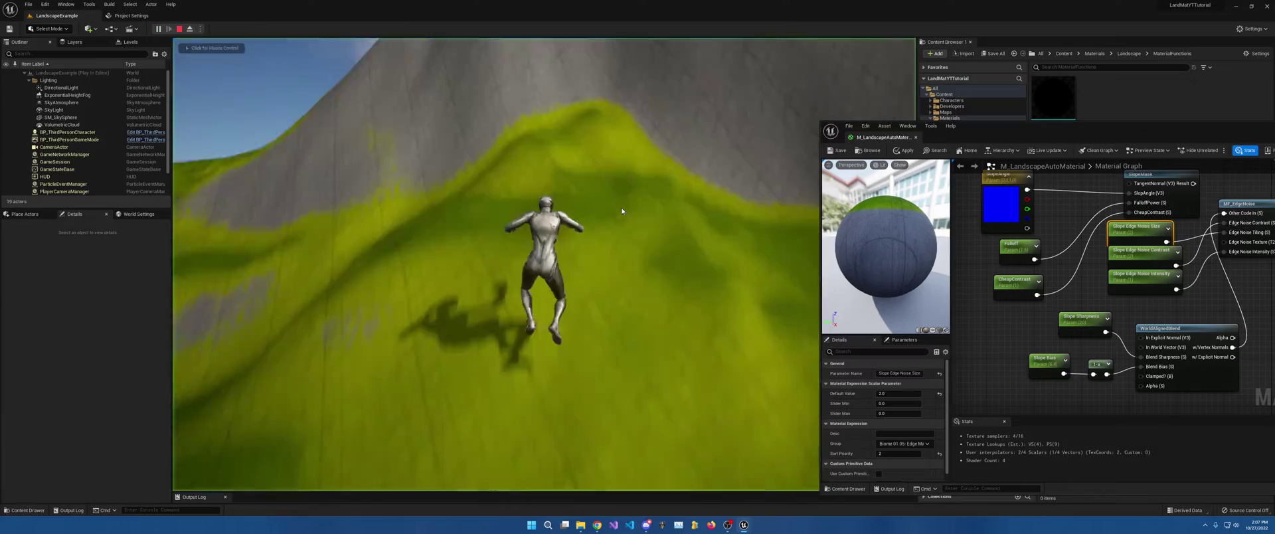
key(w)
key(w)
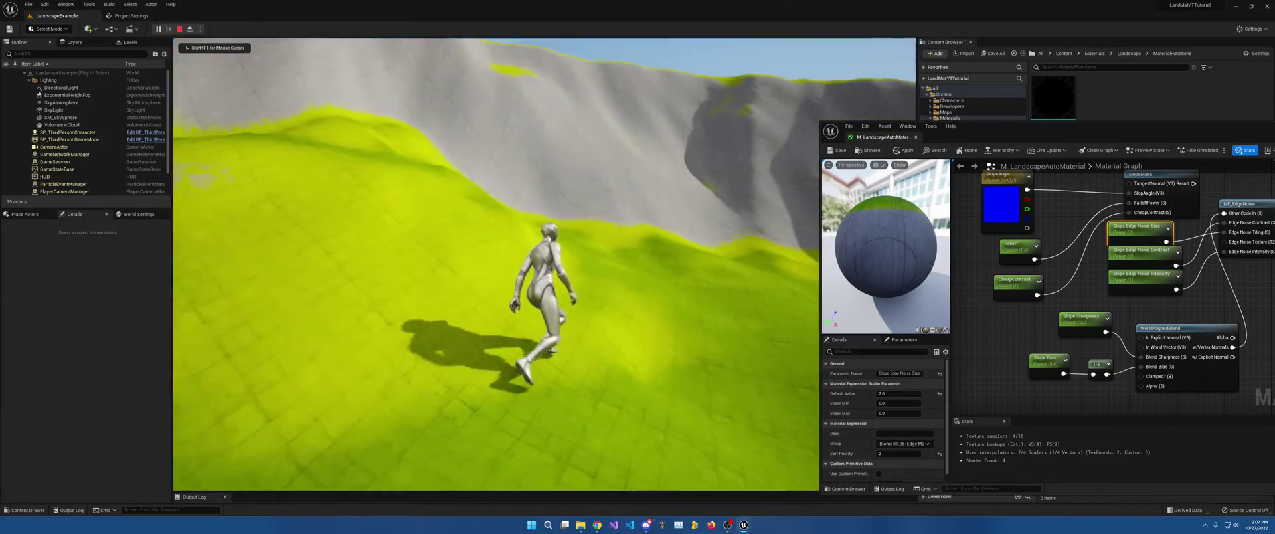
key(w)
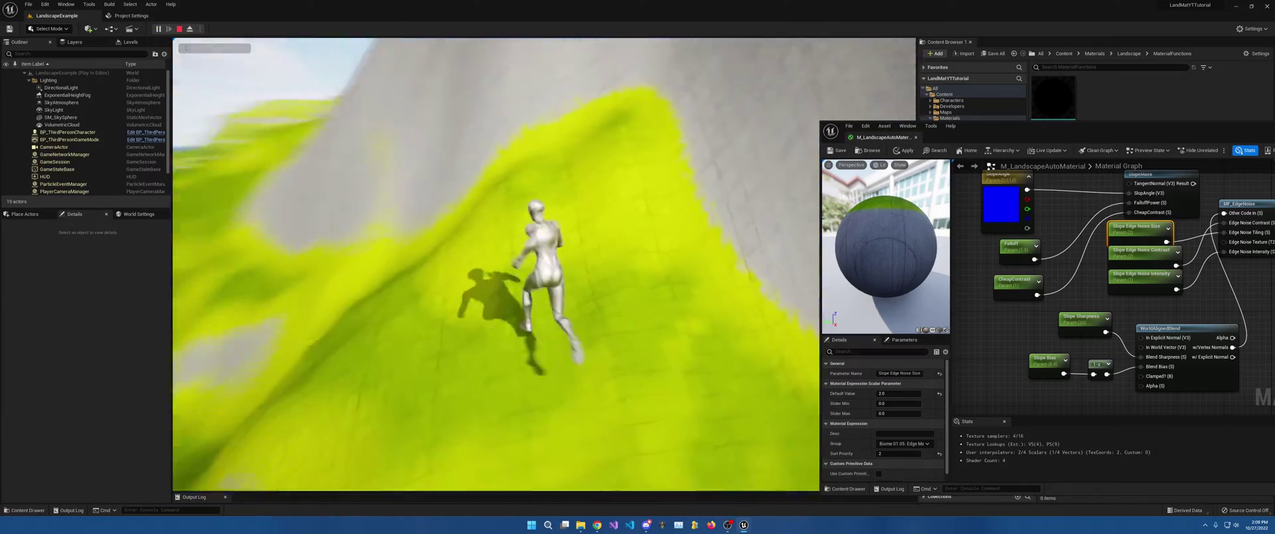
key(w)
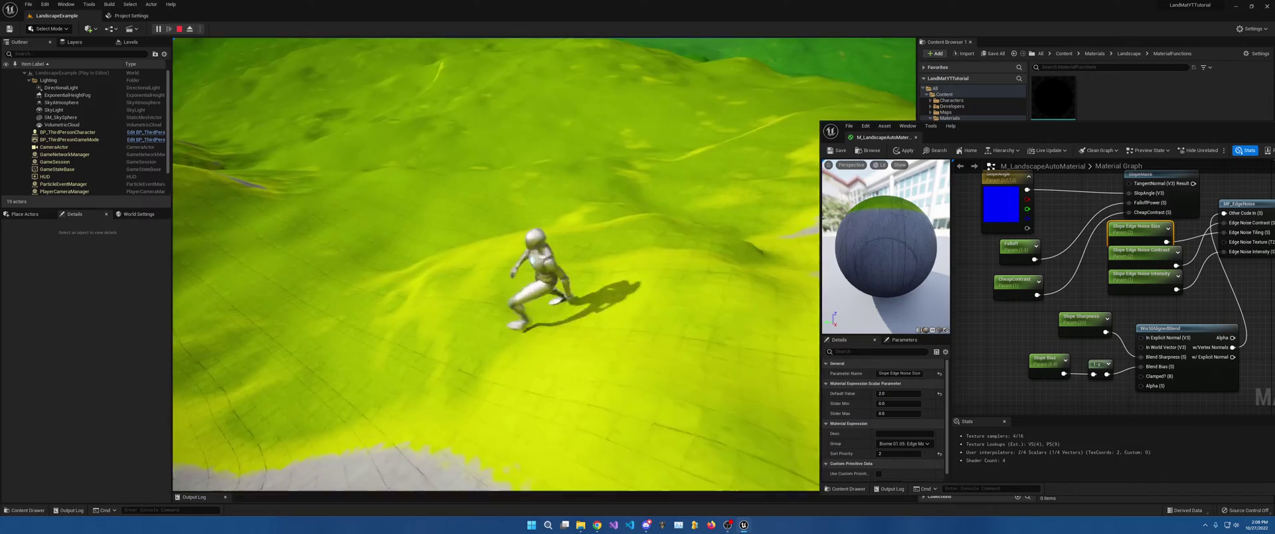
key(w)
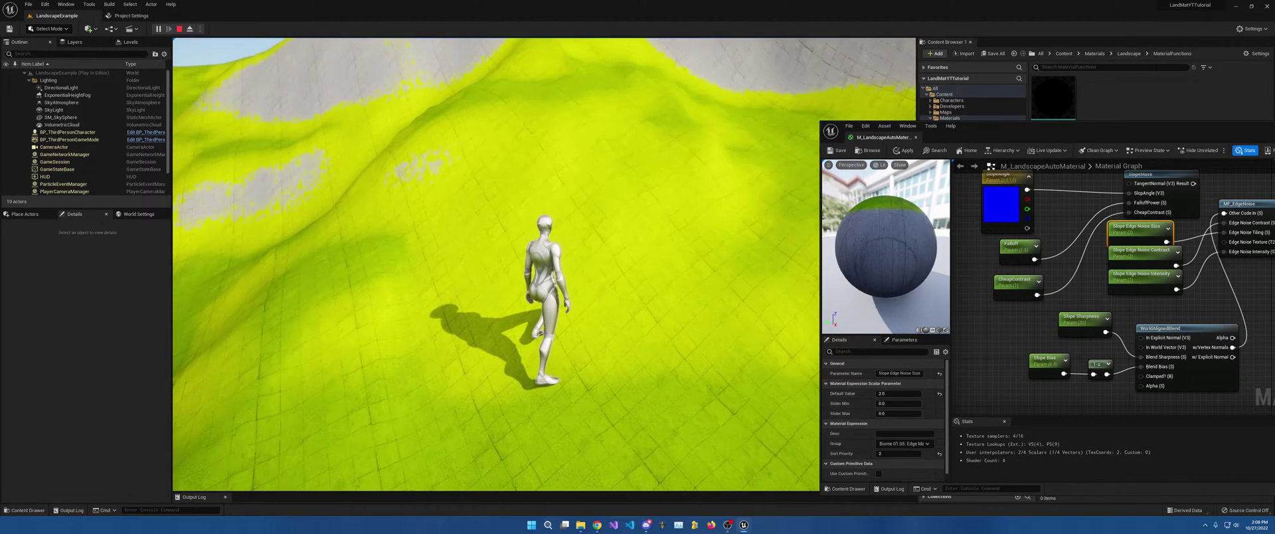
key(Escape)
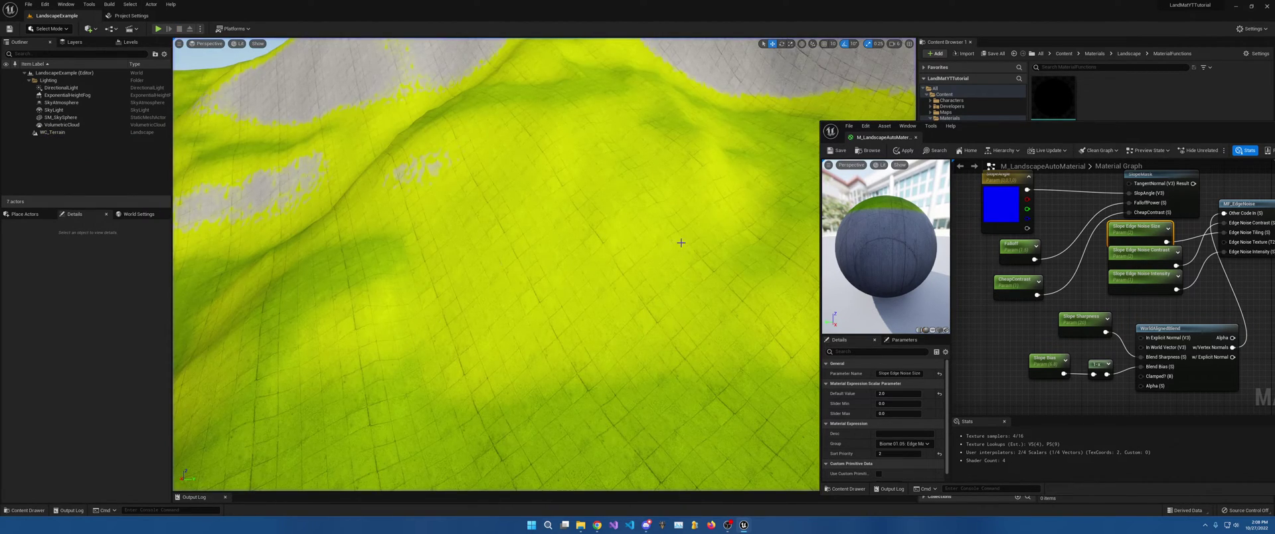
Step: Try a lower Slope Sharpness default value to compare the slope blend, and set it back to 20
click(1093, 325)
click(893, 393)
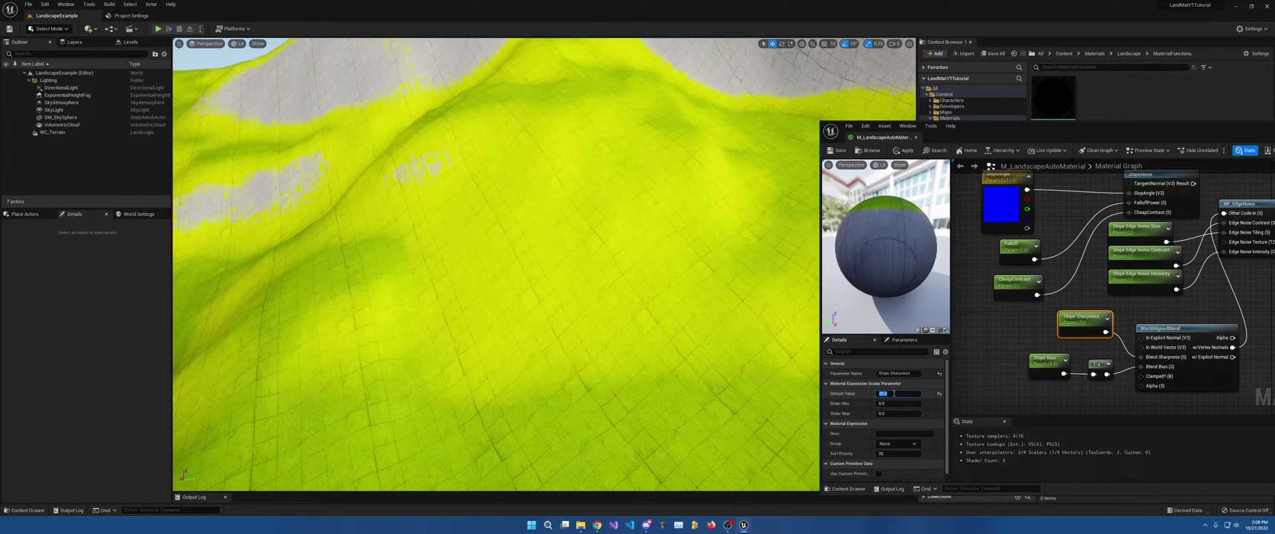
text(18)
key(Return)
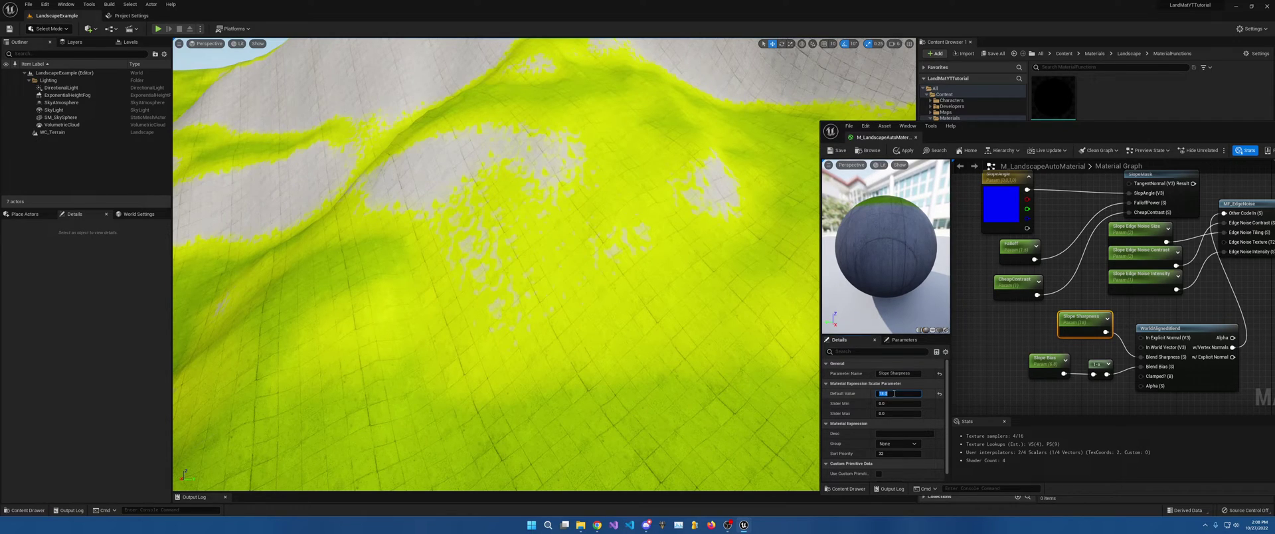
text(20)
key(Return)
Step: Try a Slope Bias default value of 12, and lower it until grass and rock both cover the slopes
click(1047, 361)
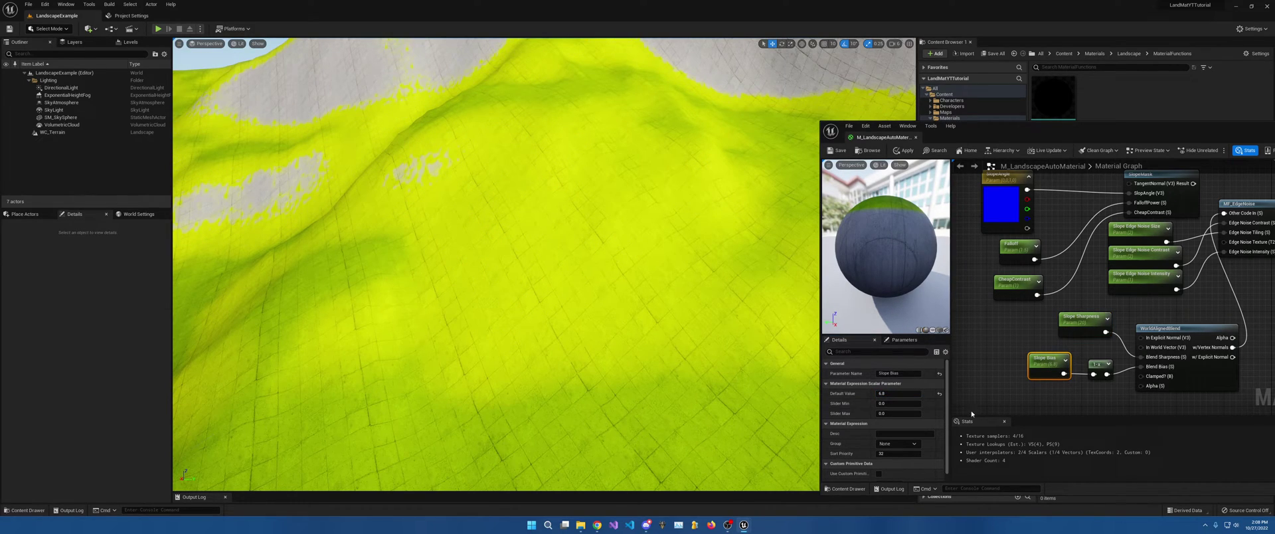
click(892, 393)
text(12)
key(Return)
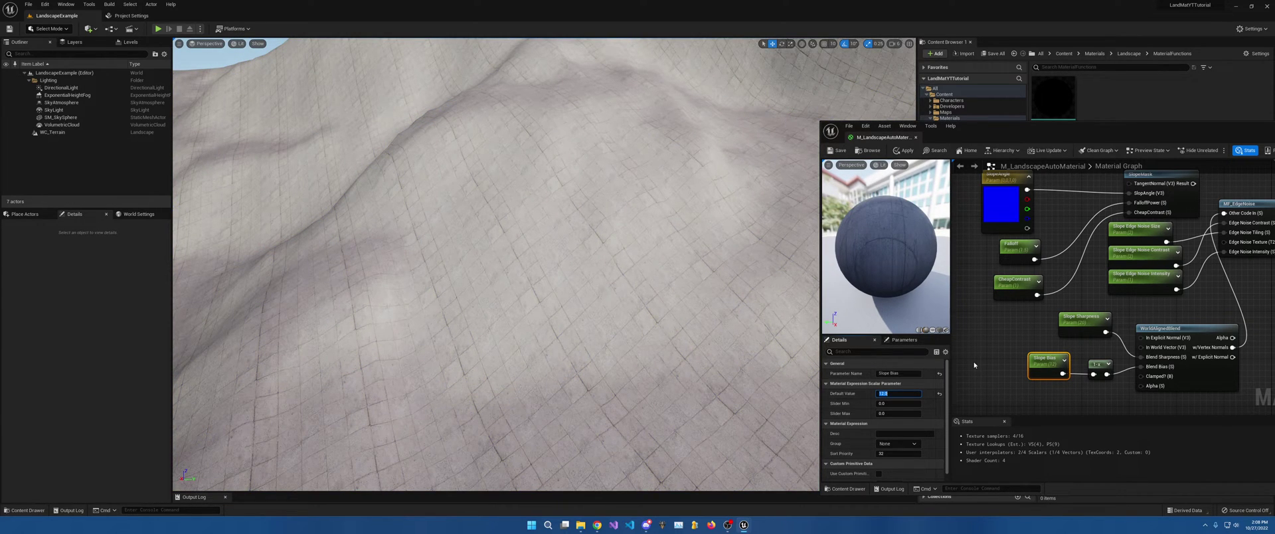
text(7)
key(Return)
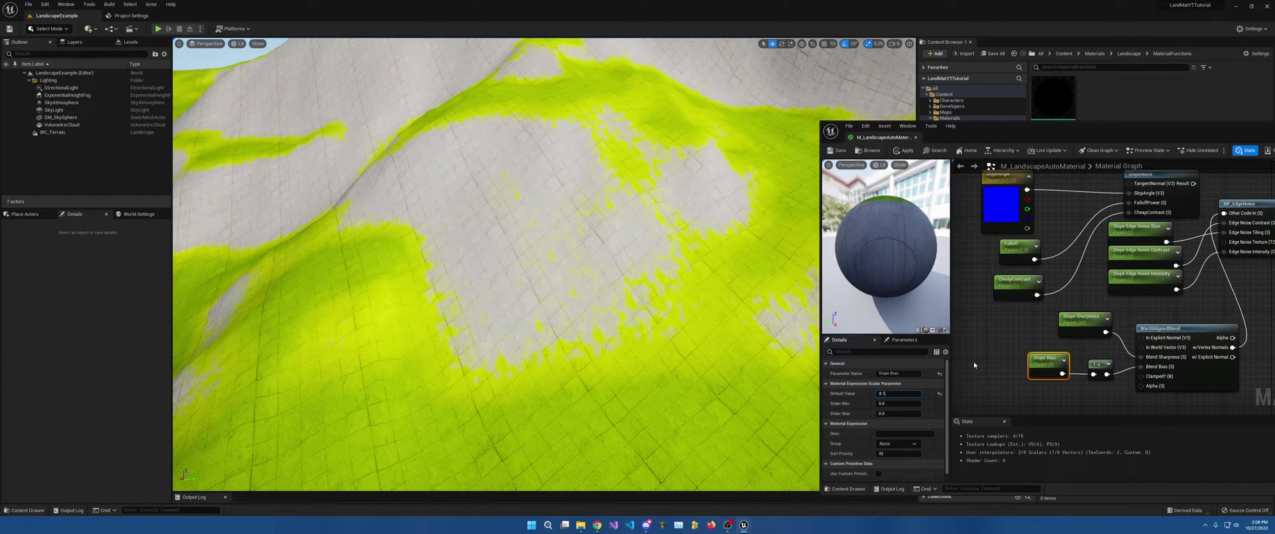
key(Return)
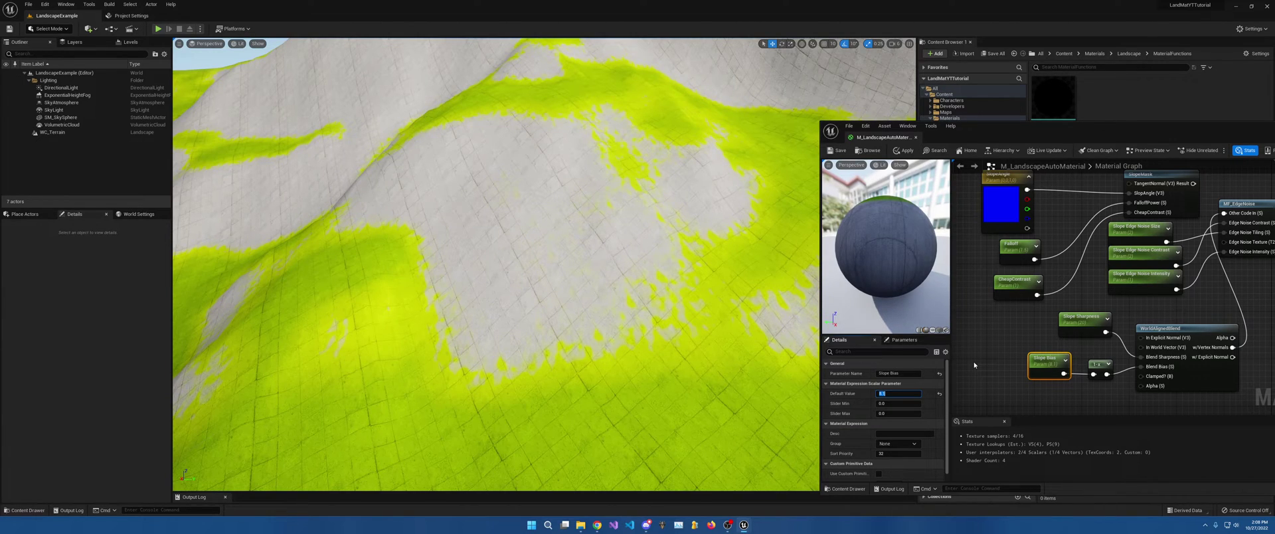
Step: Set the Slope Bias default value to 8.2 and play the level to examine the grass and rock blend on the slopes
text(8.2)
right_drag(608, 267, 637, 253)
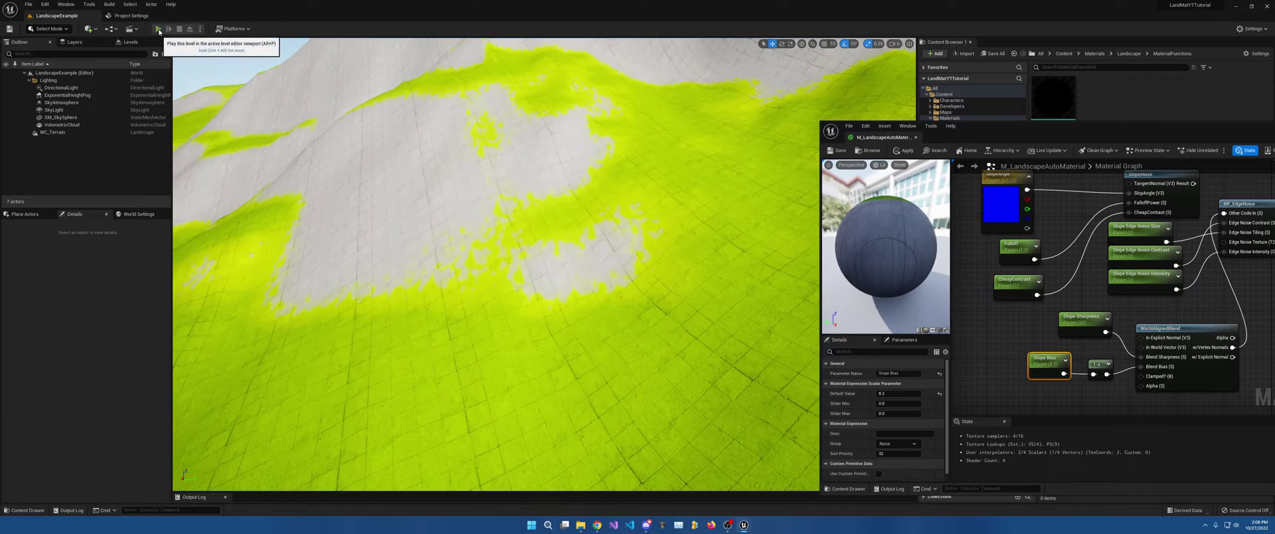
key(alt+p)
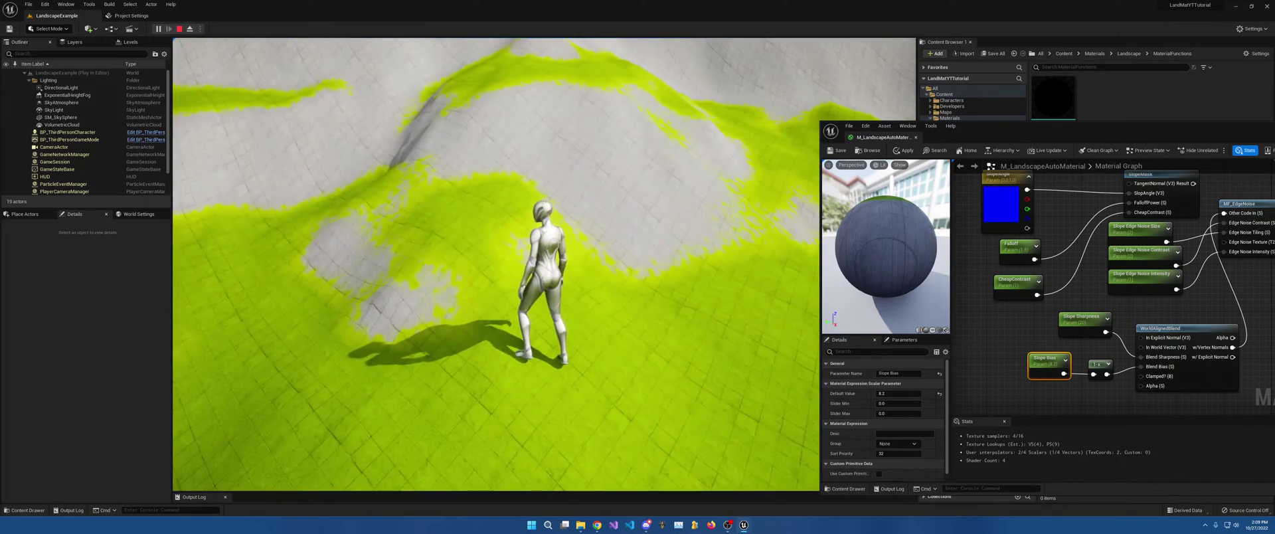
key(w)
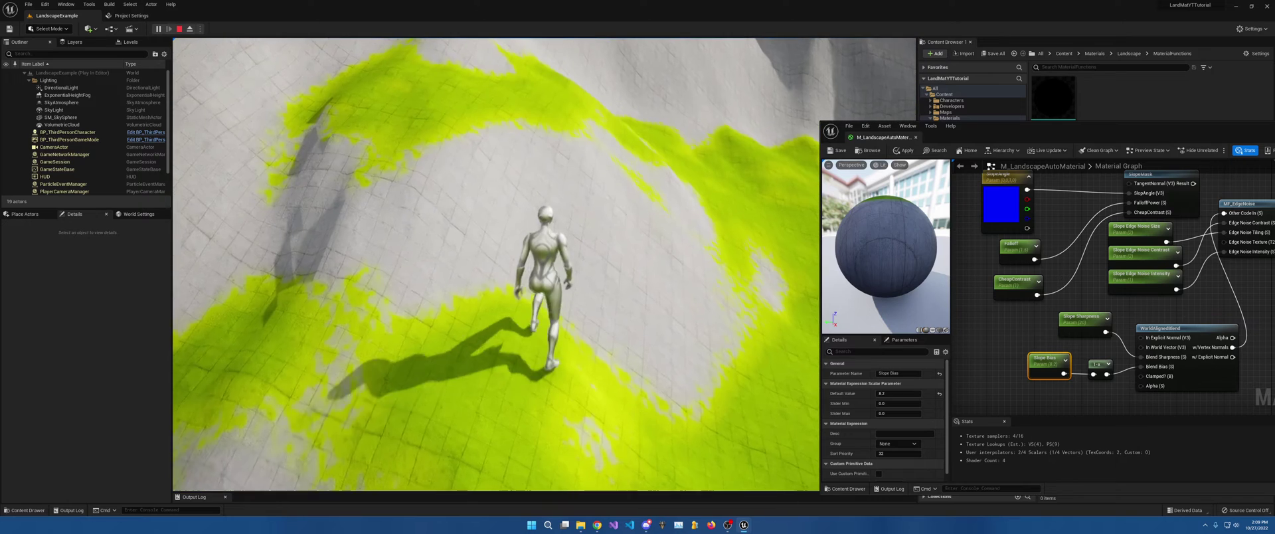
key(space)
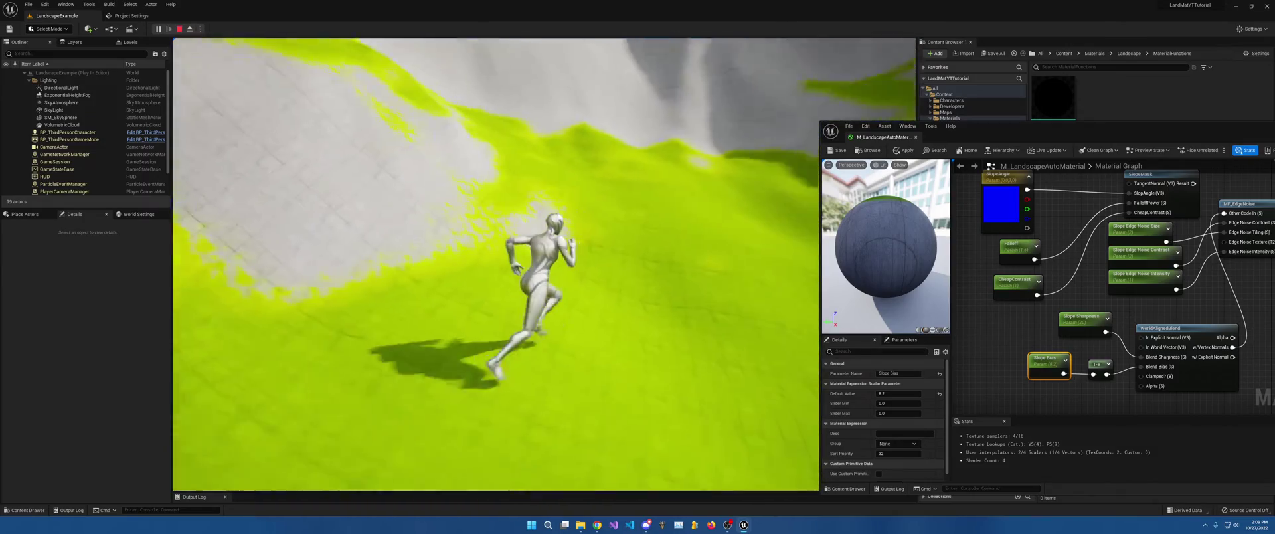
key(Escape)
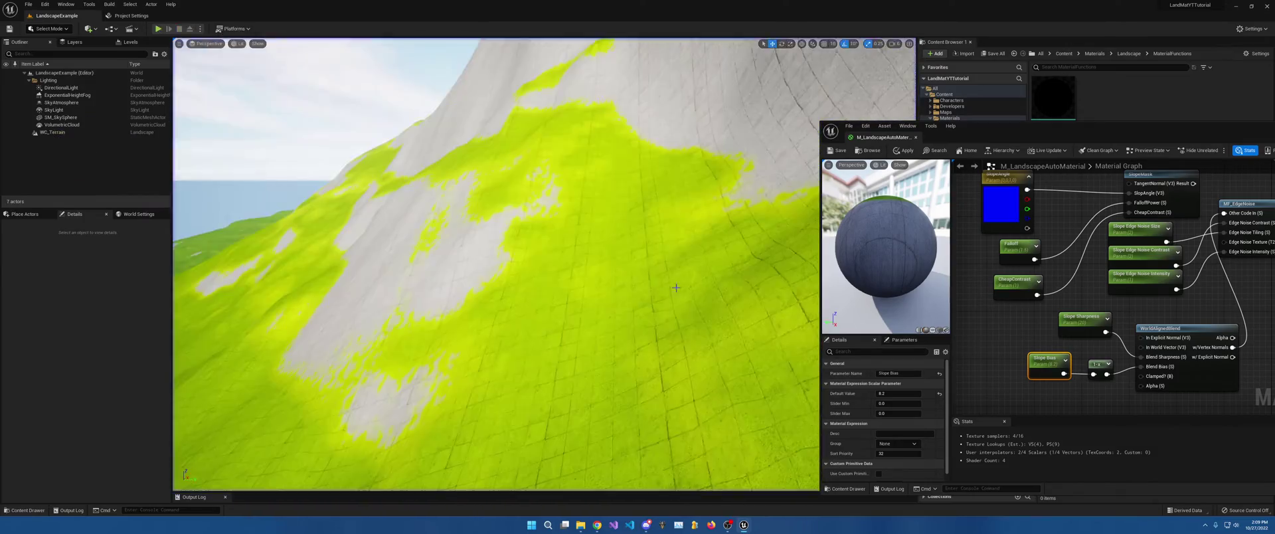
Step: Maximize the material editor and delete the SlopeMask node with its SlopeAngle, Falloff and CheapContrast parameters
drag(1080, 138, 730, 1)
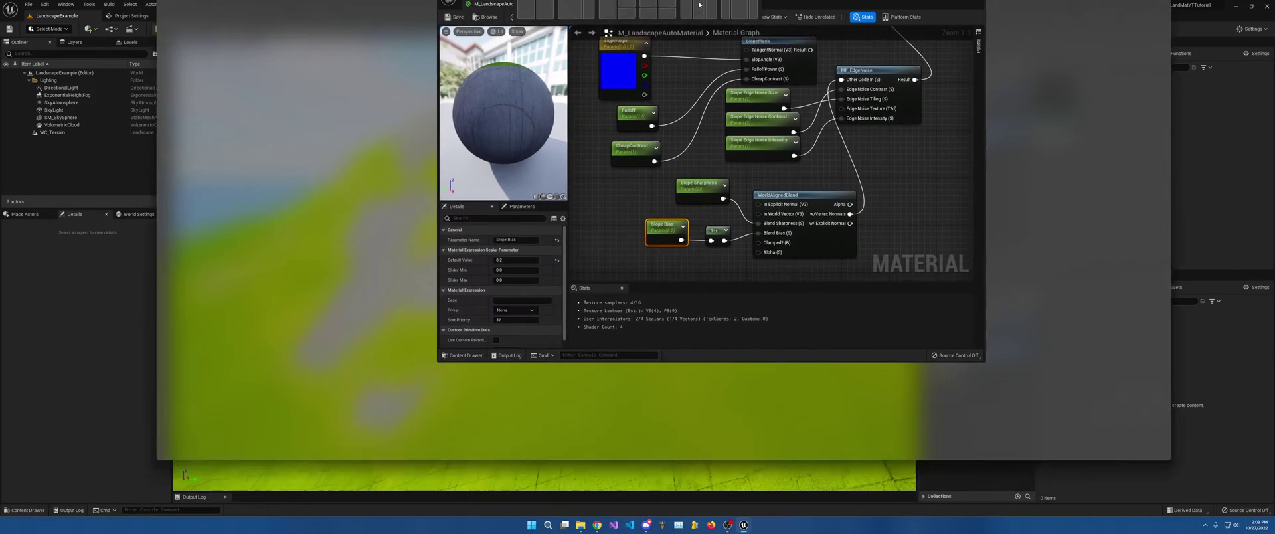
right_drag(861, 240, 930, 305)
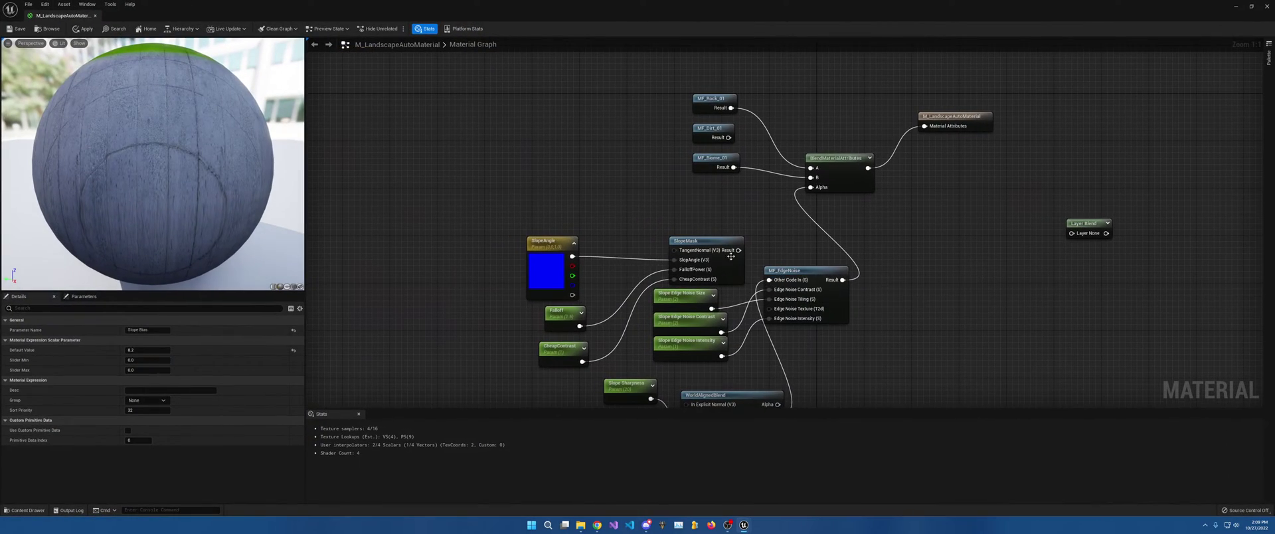
drag(523, 230, 603, 367)
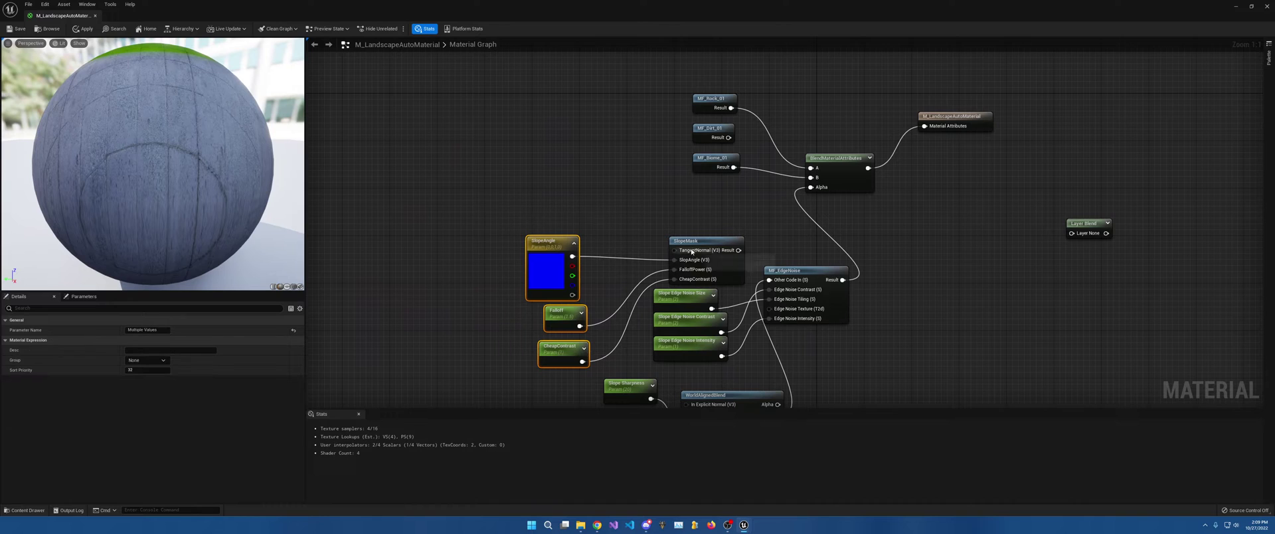
shift+click(697, 242)
key(Delete)
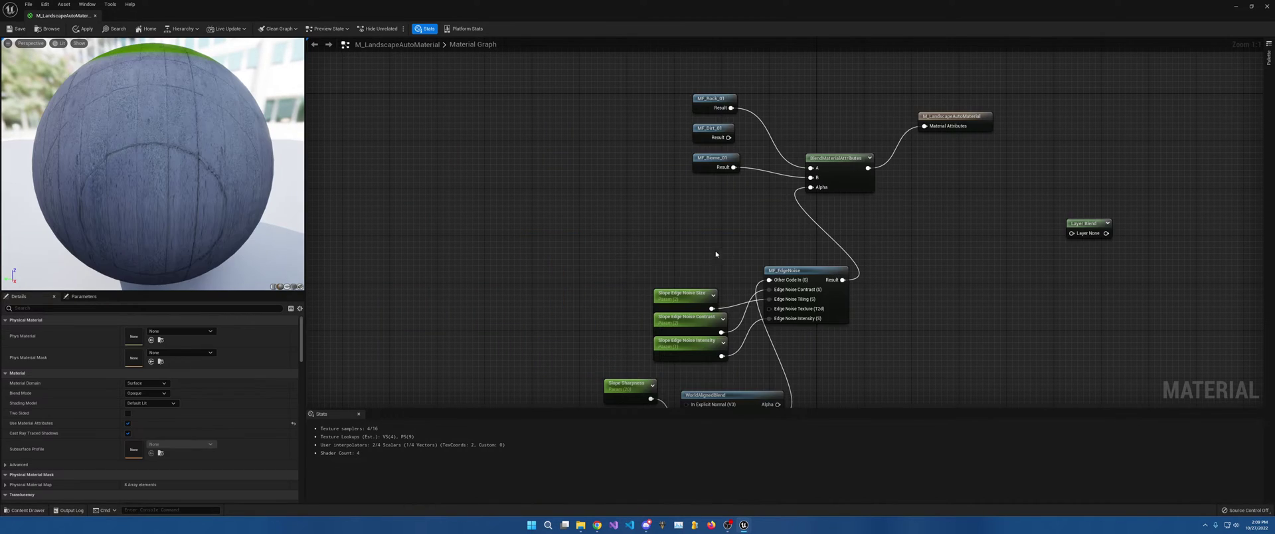
Step: Move the WorldAlignedBlend node and its parameters beside MF_EdgeNoise, and place the whole group just before the BlendMaterialAttributes node's Alpha input
right_drag(610, 273, 604, 182)
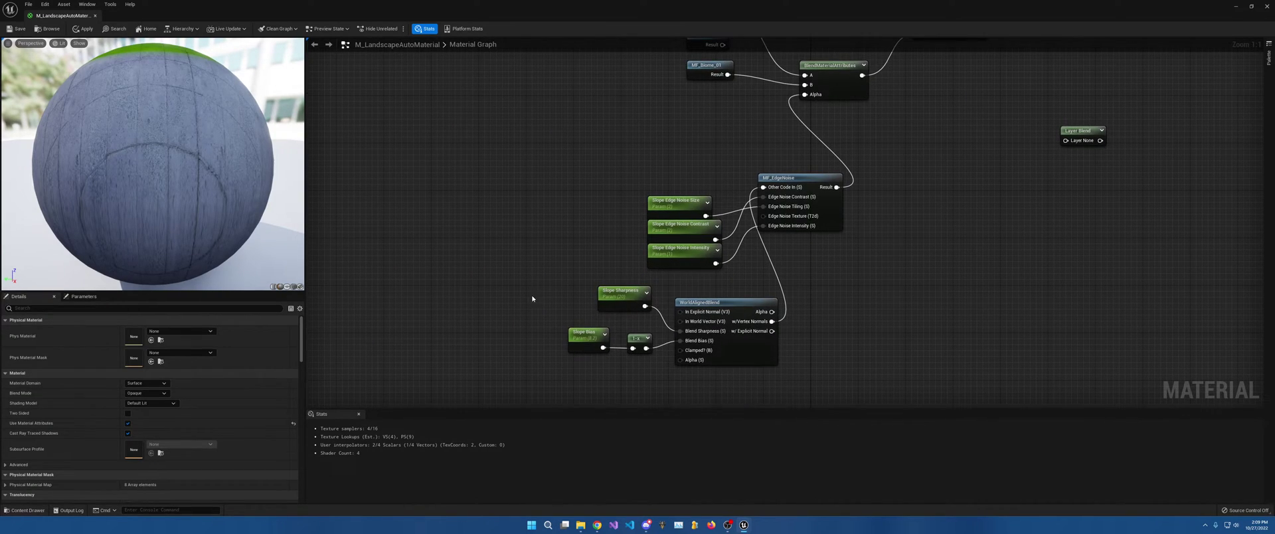
drag(532, 299, 747, 379)
drag(734, 304, 593, 170)
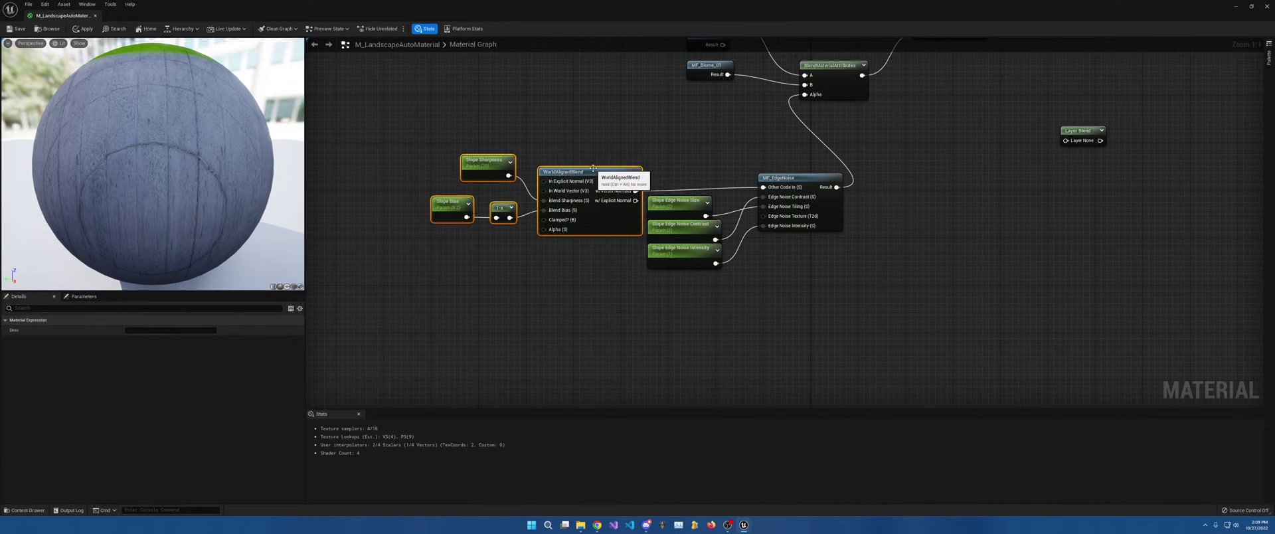
drag(475, 144, 836, 277)
right_drag(901, 231, 942, 327)
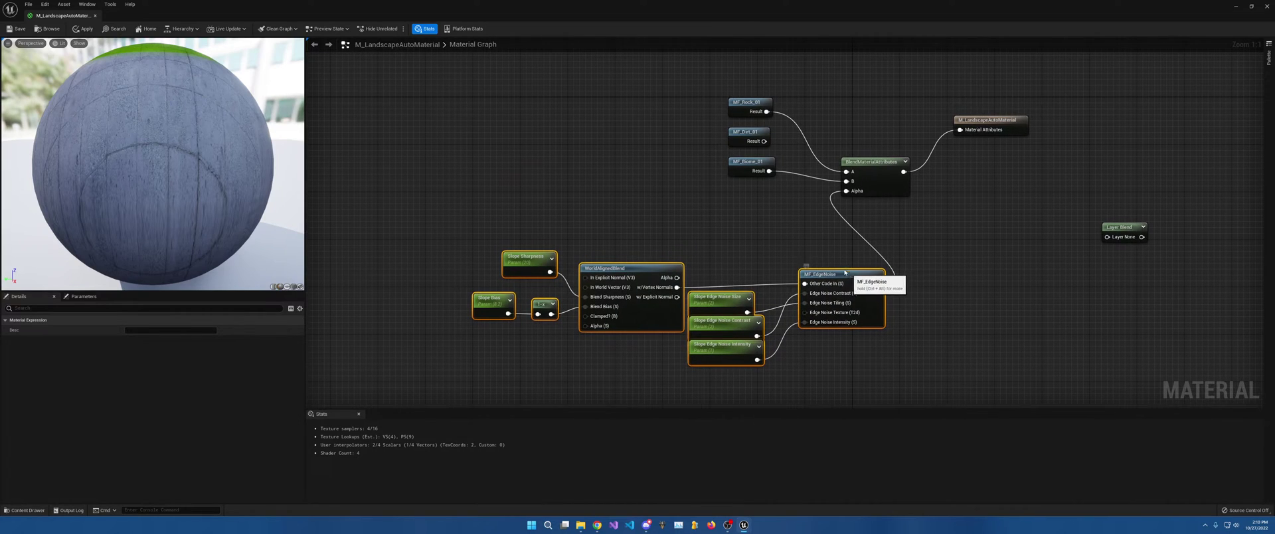
drag(851, 279, 791, 204)
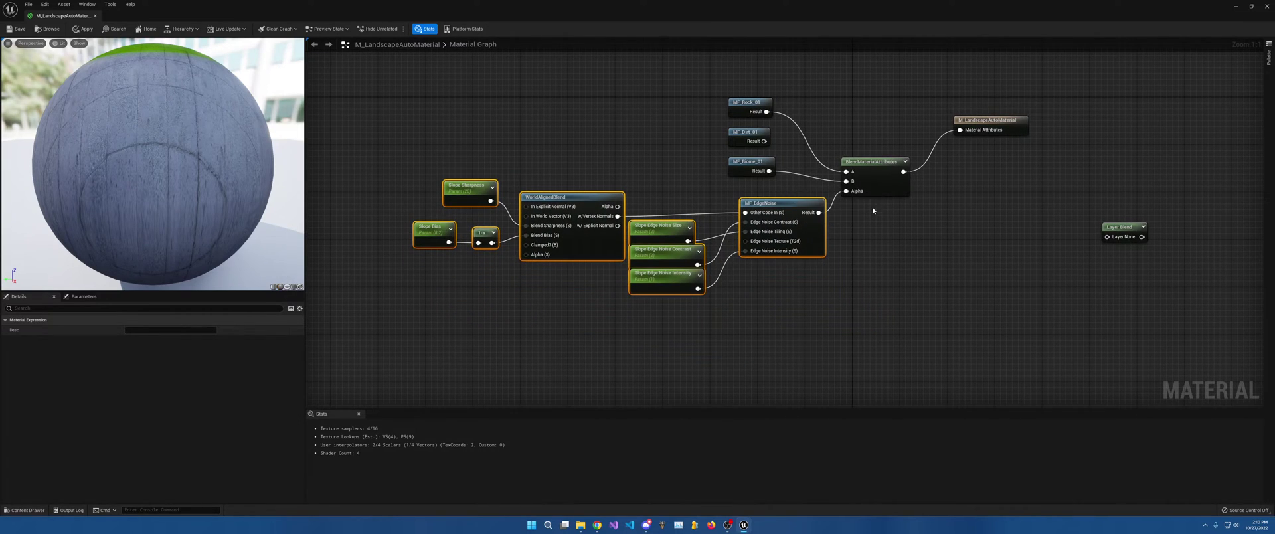
Step: Replace MF_Biome_01 with MF_Dirt_01 as the B input of BlendMaterialAttributes, save the material, and place MF_Dirt_01 near the blend
drag(743, 132, 908, 298)
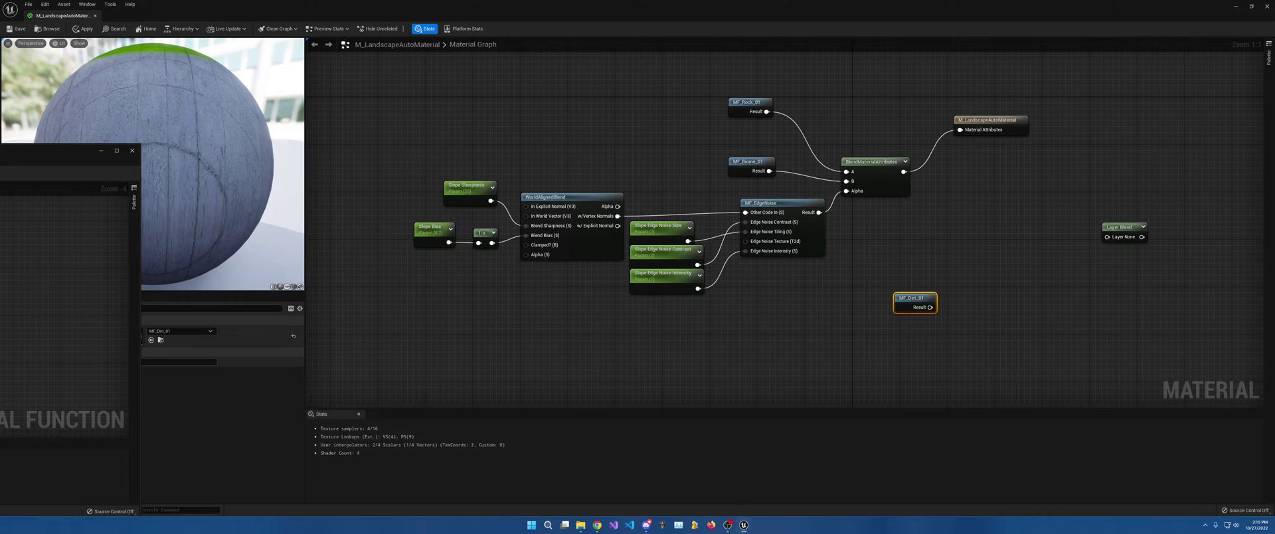
drag(67, 151, 0, 191)
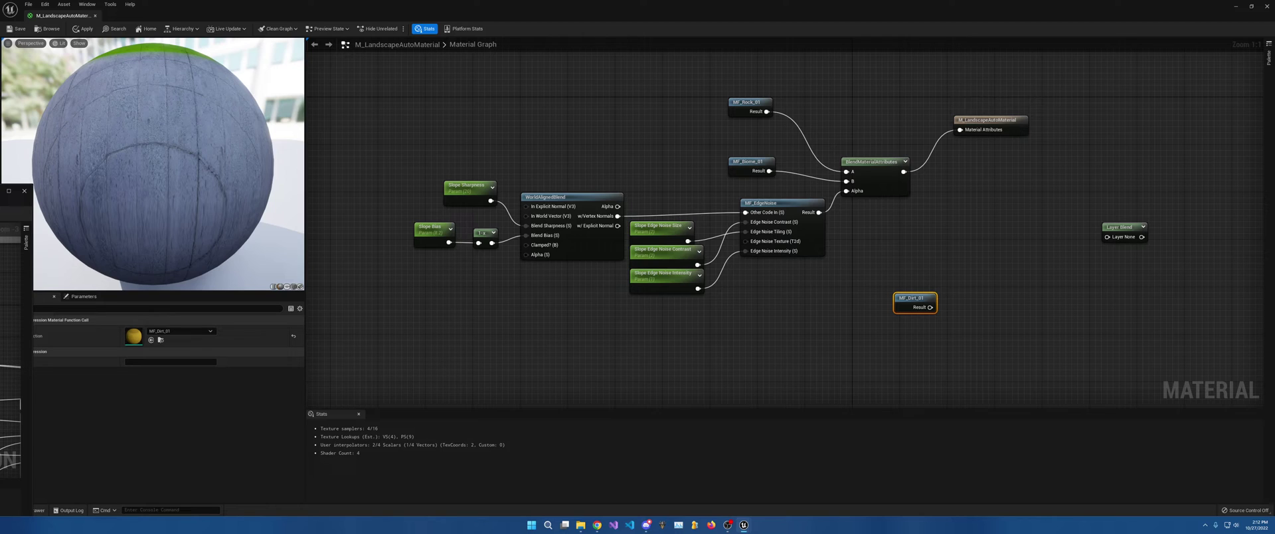
right_drag(868, 258, 858, 255)
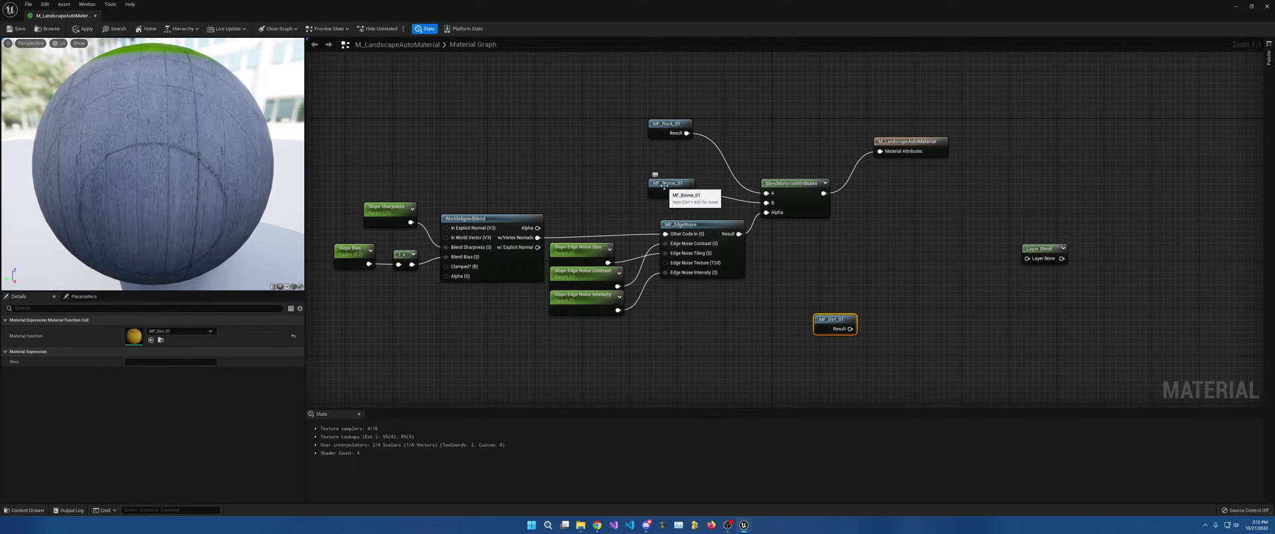
drag(824, 319, 766, 202)
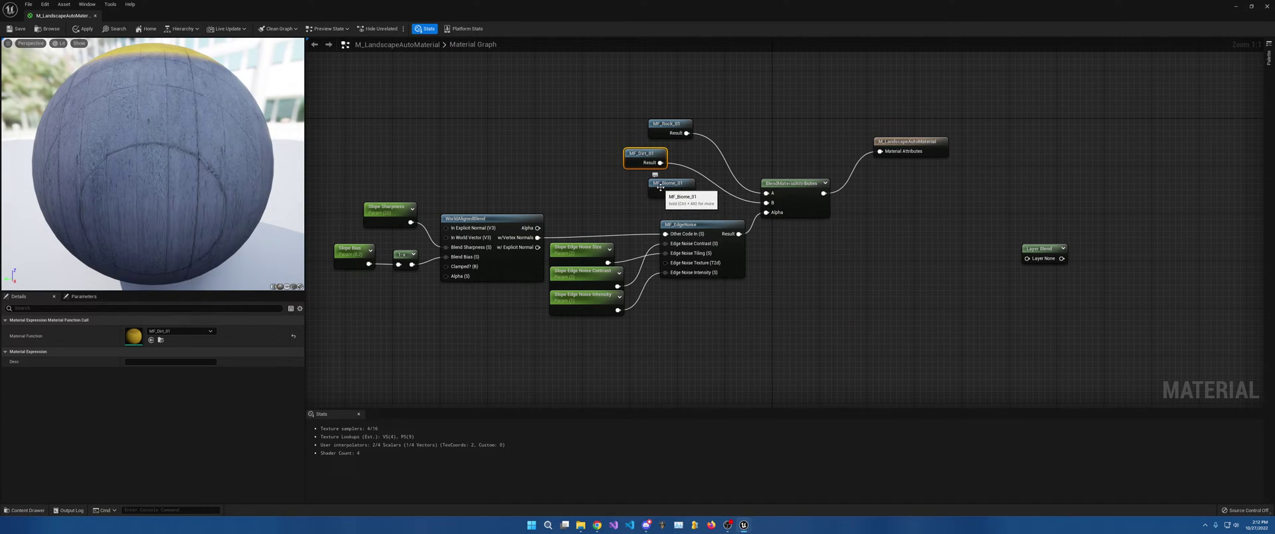
drag(660, 188, 767, 331)
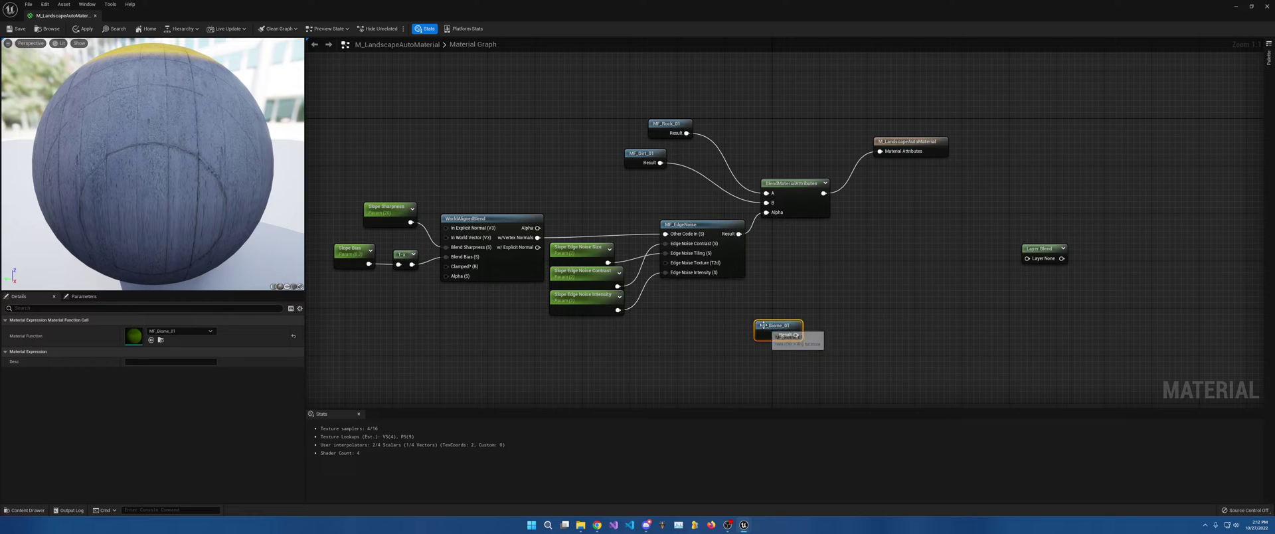
click(20, 28)
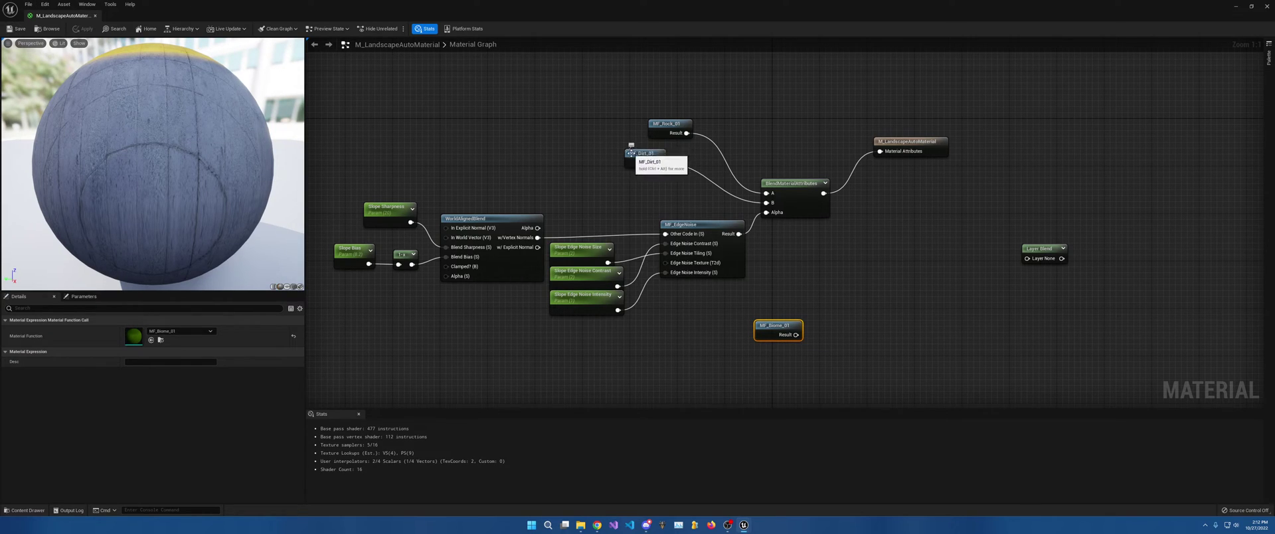
drag(634, 154, 668, 178)
Step: Duplicate the BlendMaterialAttributes node, connecting the first blend's output to its A input and MF_Biome_01 to its B input
click(811, 207)
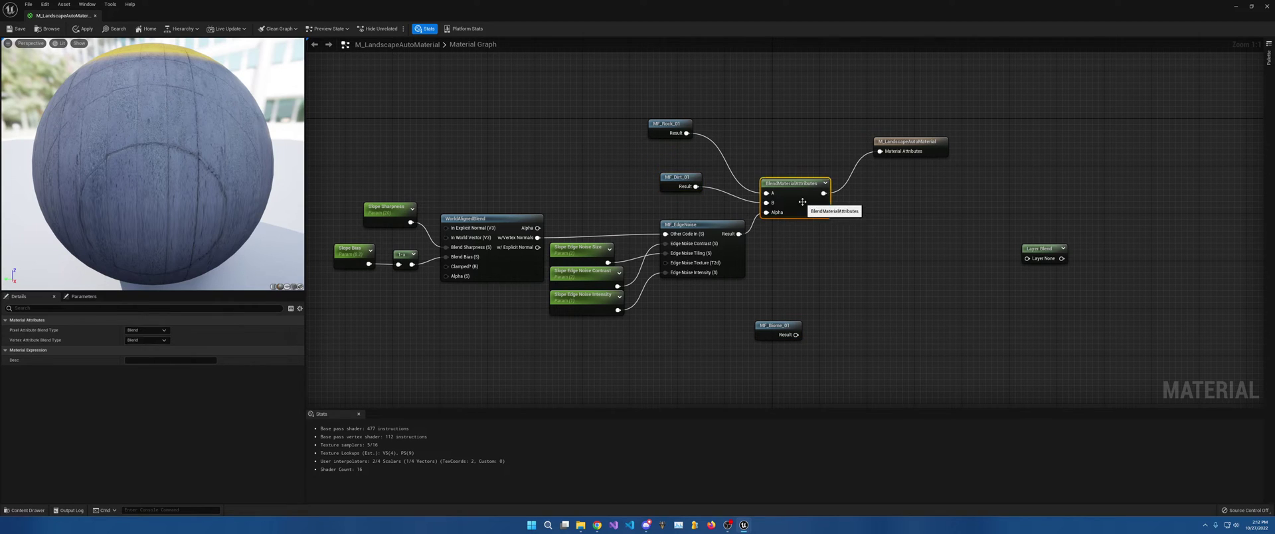
key(ctrl+d)
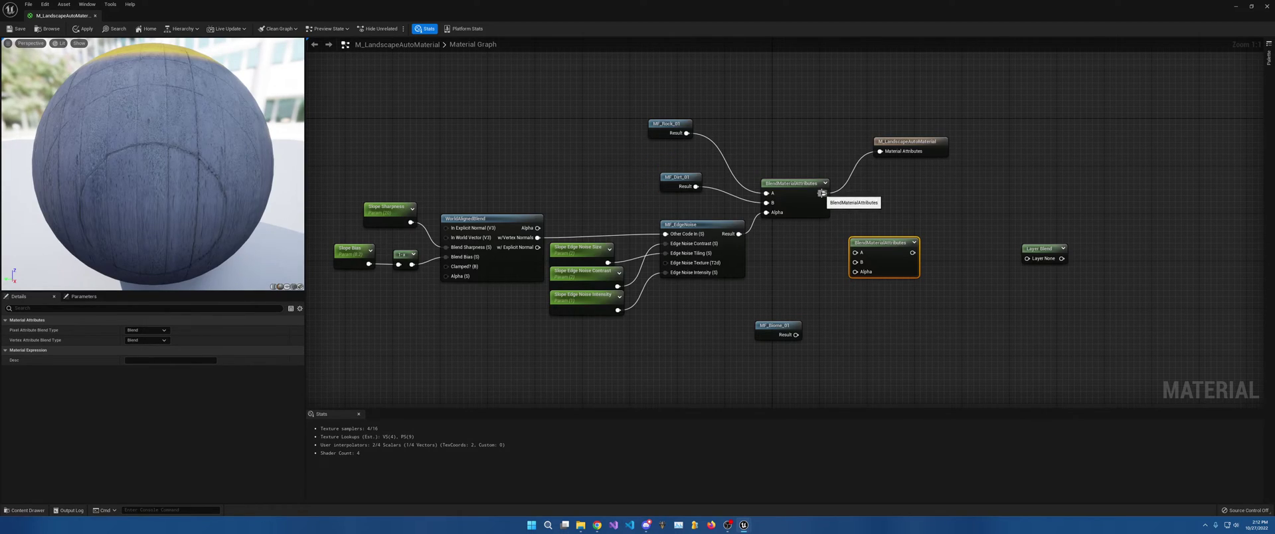
drag(823, 194, 857, 254)
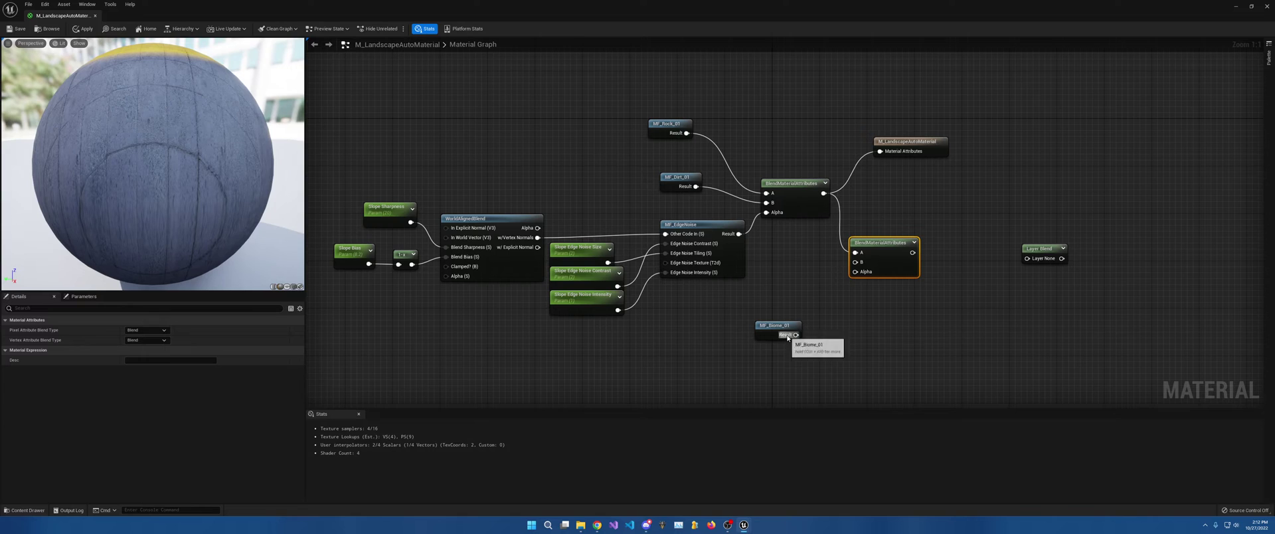
drag(796, 335, 855, 262)
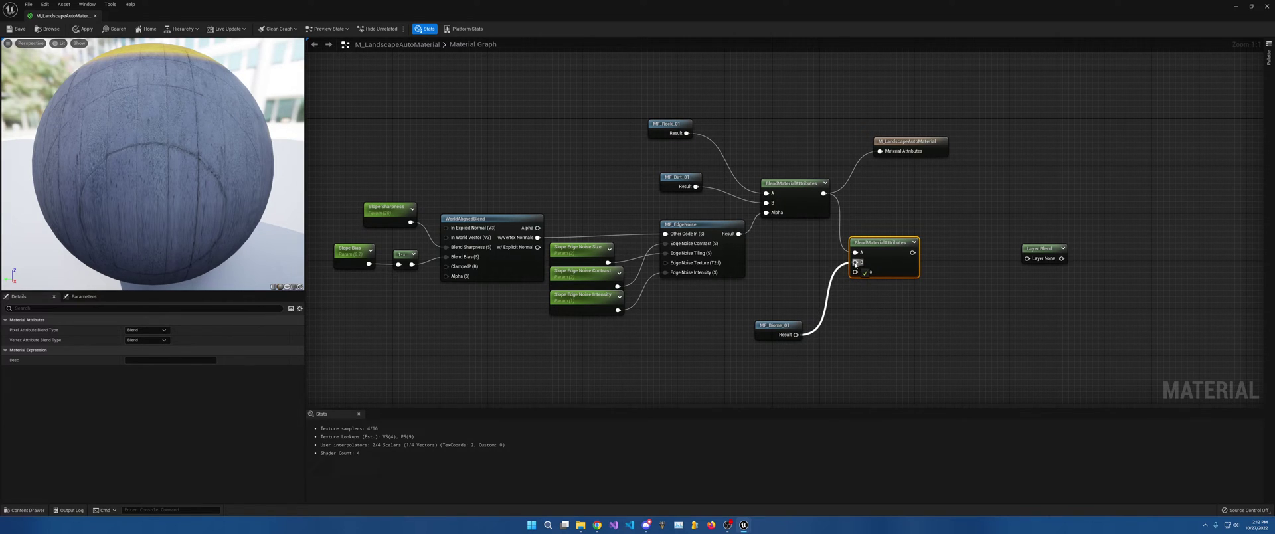
drag(774, 330, 791, 252)
right_drag(726, 302, 800, 312)
click(797, 335)
drag(797, 335, 762, 305)
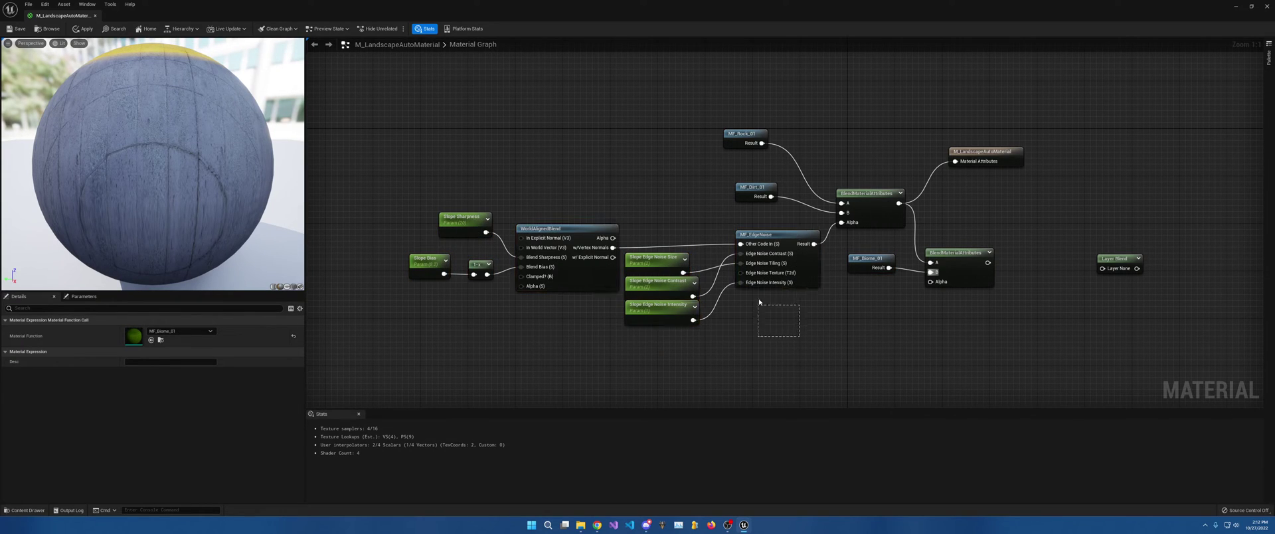
Step: Duplicate the MF_EdgeNoise node and connect its Result to the second BlendMaterialAttributes node's Alpha input
click(774, 236)
key(ctrl+d)
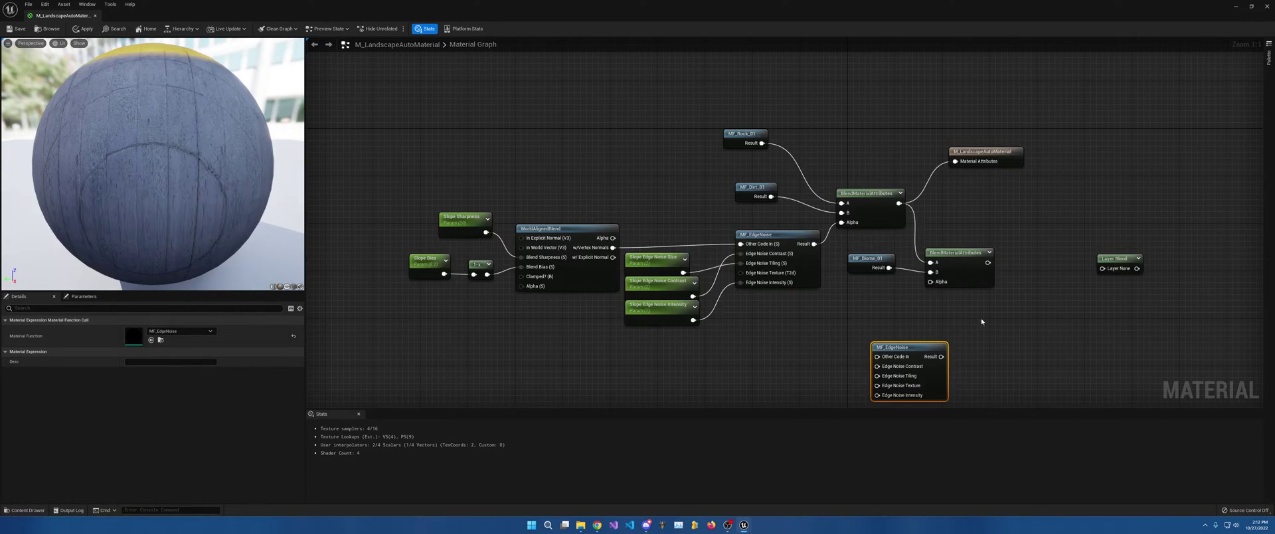
drag(941, 357, 930, 282)
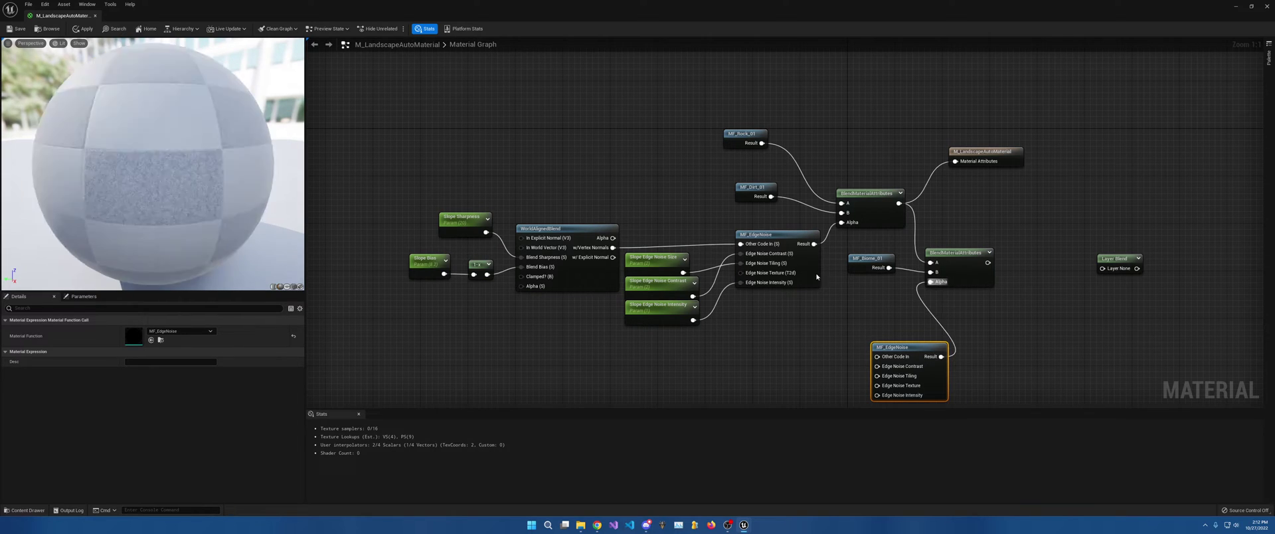
drag(683, 272, 836, 393)
right_drag(802, 326, 749, 288)
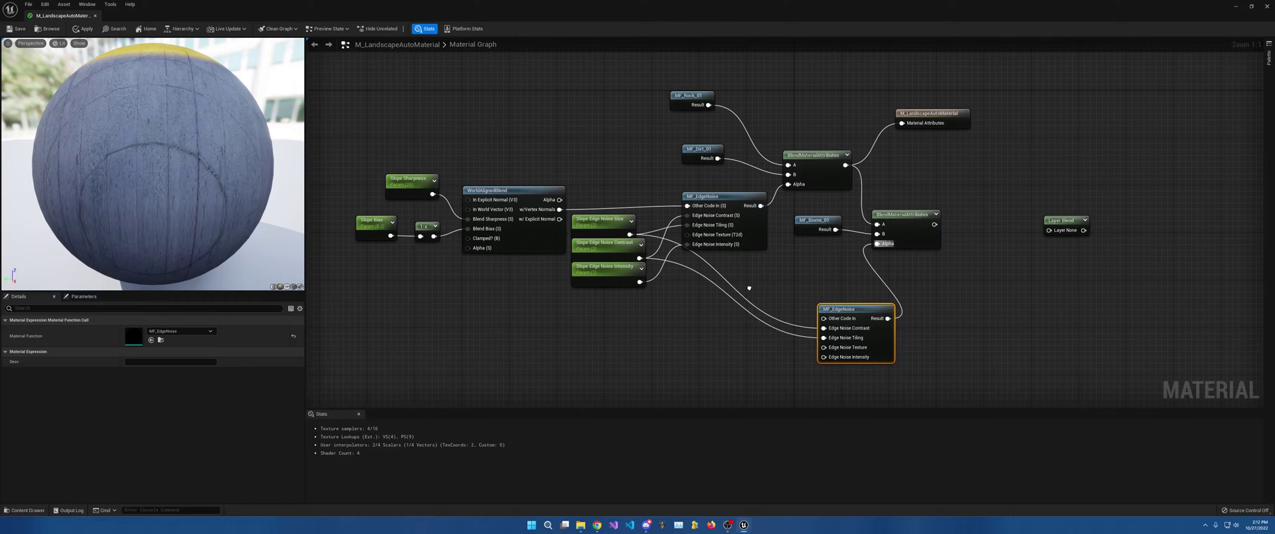
alt+click(824, 328)
alt+click(824, 337)
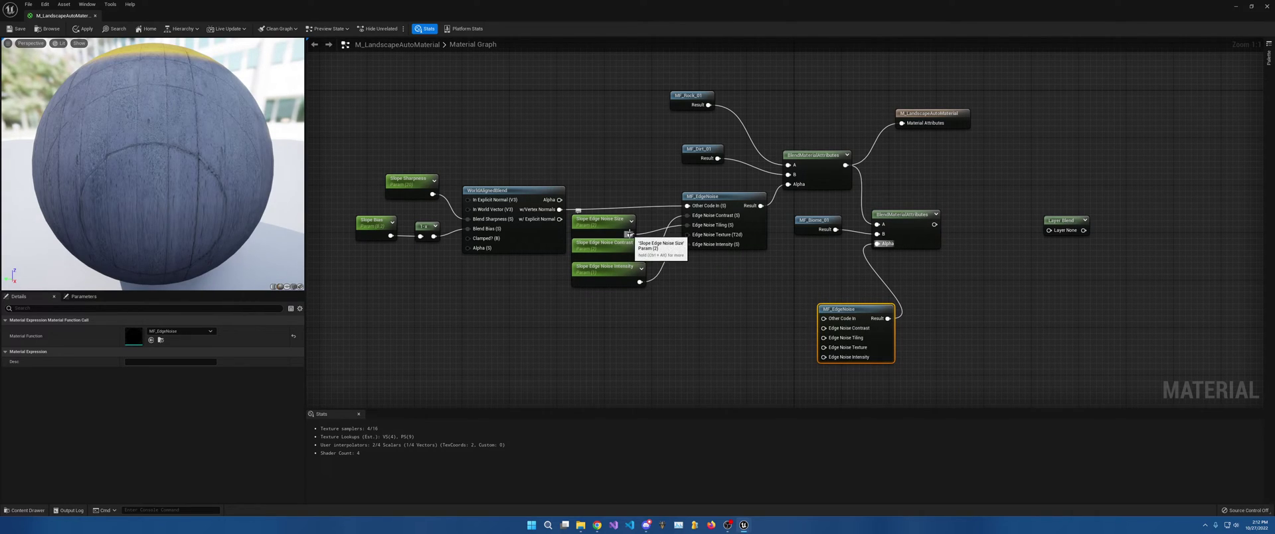
Step: Connect the Slope Edge Noise Size, Contrast and Intensity parameters to the matching tiling, contrast and intensity inputs of the second MF_EdgeNoise
drag(629, 233, 823, 357)
right_drag(499, 294, 577, 303)
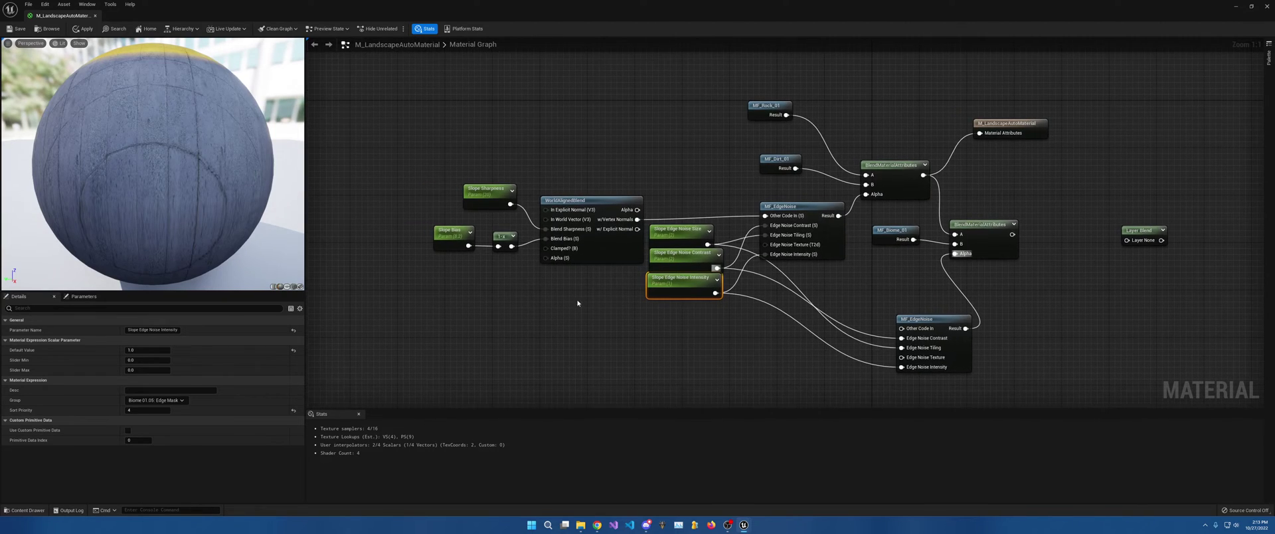
Step: Duplicate the WorldAlignedBlend node, connect its w/Vertex Normals output to the second MF_EdgeNoise's Other Code In, and place it below the noise parameters
click(590, 227)
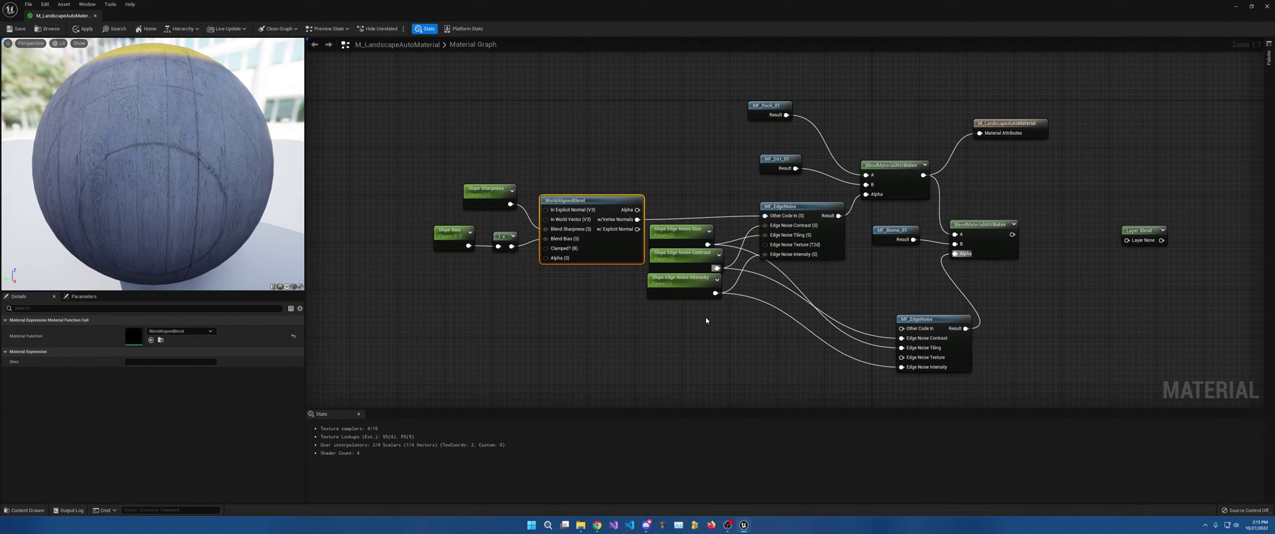
key(ctrl+d)
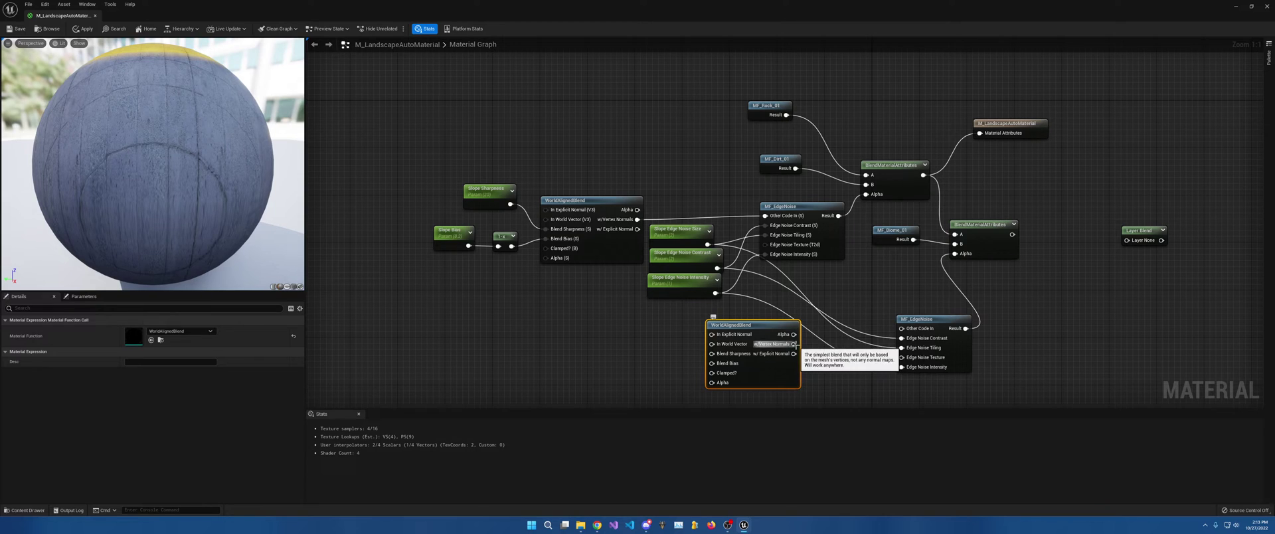
drag(794, 344, 903, 332)
drag(771, 326, 740, 310)
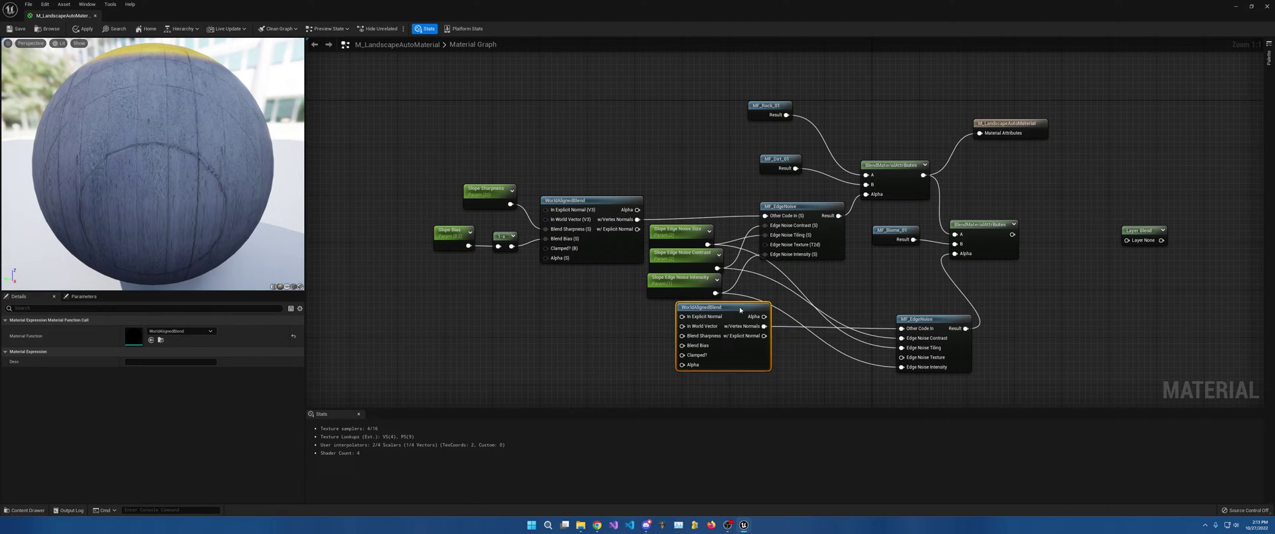
Step: Copy the Slope Sharpness and Slope Bias parameters with the bias's intermediate node, and connect them to the second WorldAlignedBlend's Blend Sharpness and Blend Bias
drag(436, 202, 504, 253)
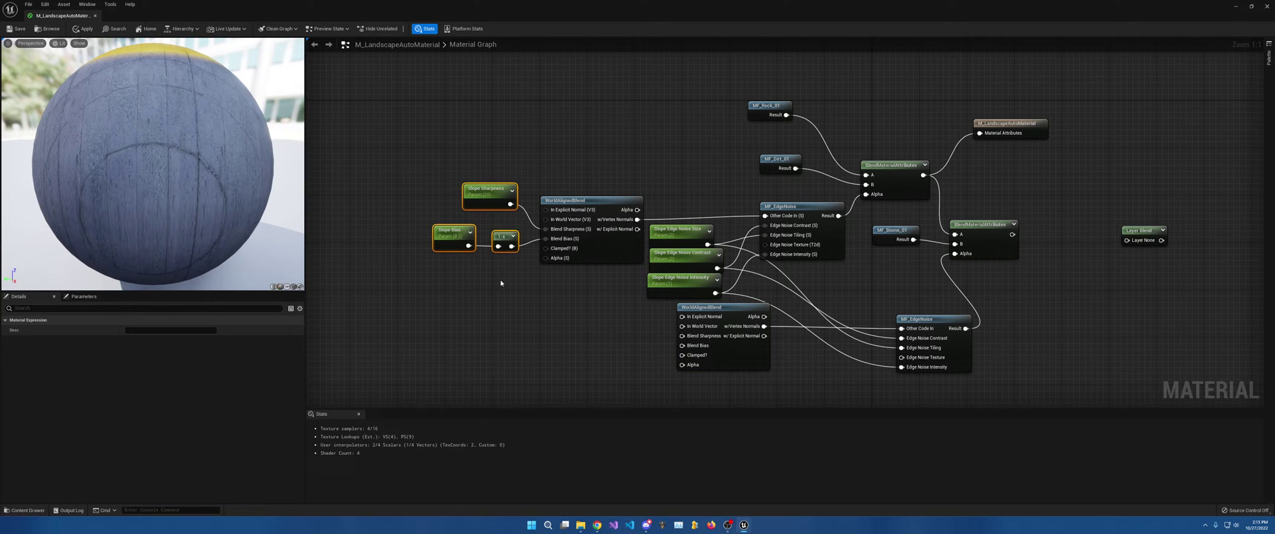
key(ctrl+c)
key(ctrl+v)
drag(531, 274, 547, 352)
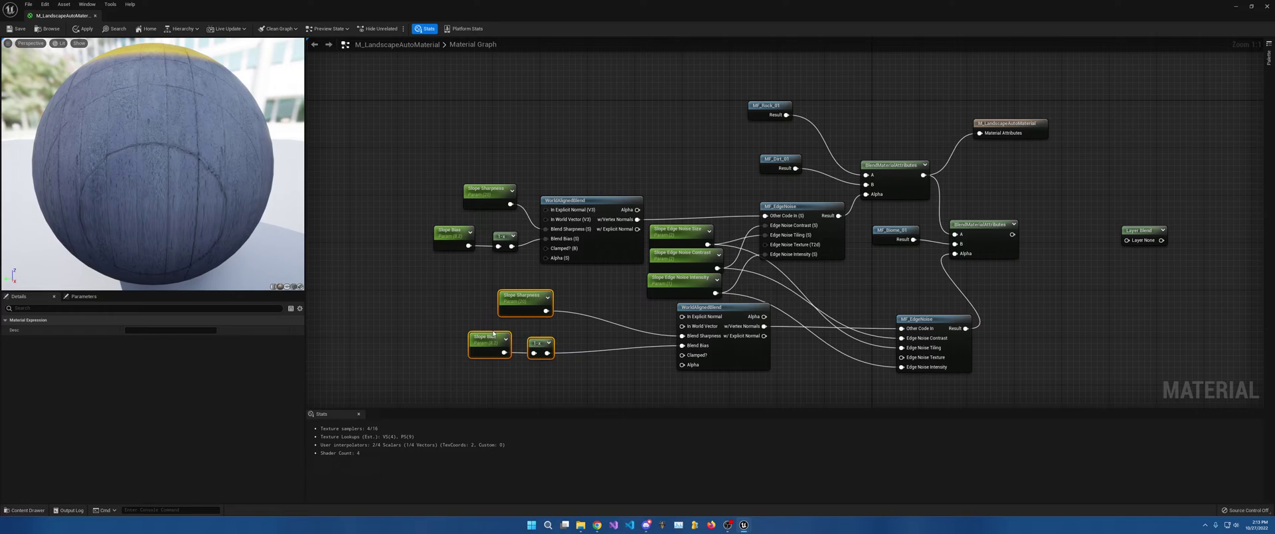
Step: Rename the copied parameters feeding the second WorldAlignedBlend to Slope Sharpness2 and Slope Bias2
click(514, 306)
click(159, 330)
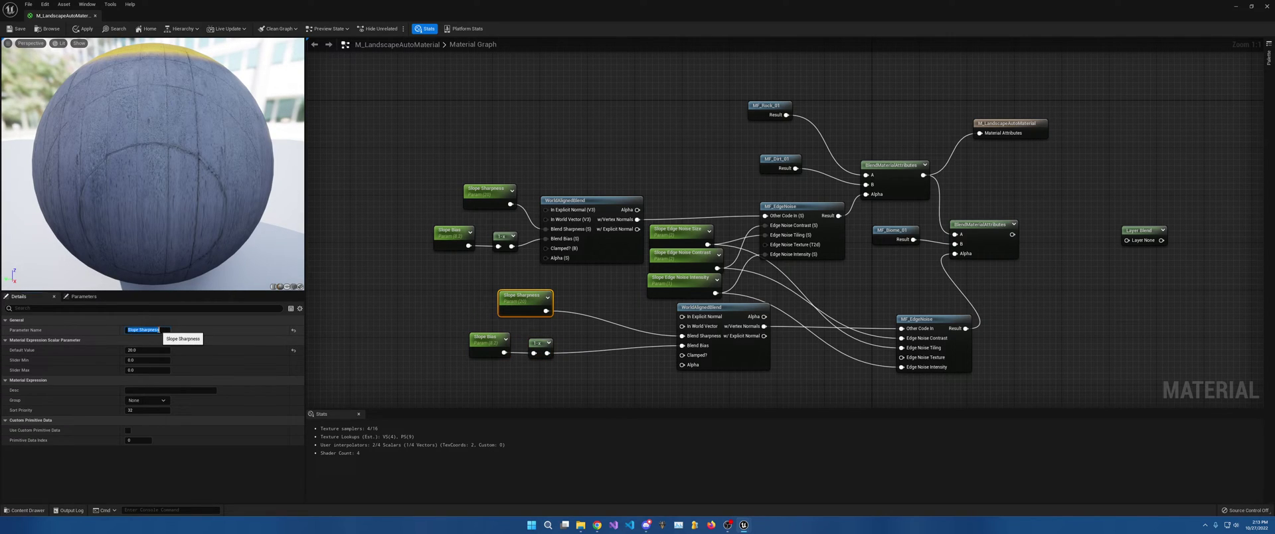
click(159, 330)
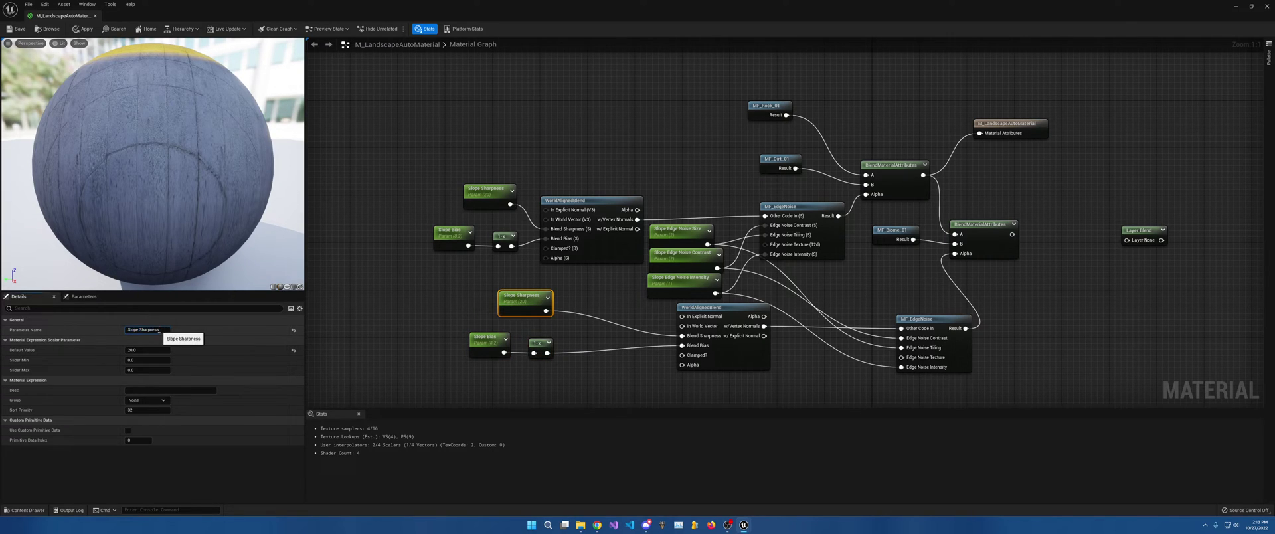
click(476, 345)
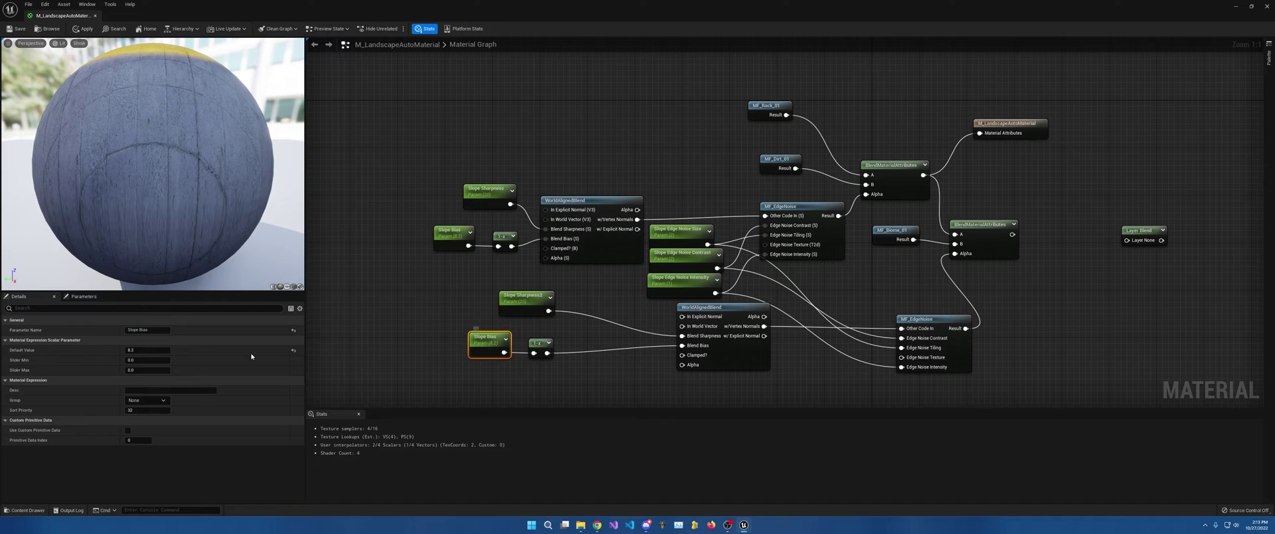
click(154, 330)
text(2)
key(Return)
Step: Connect the second BlendMaterialAttributes node's output to the Material Attributes input of M_LandscapeAutoMaterial
right_drag(1003, 265, 929, 294)
drag(939, 263, 907, 162)
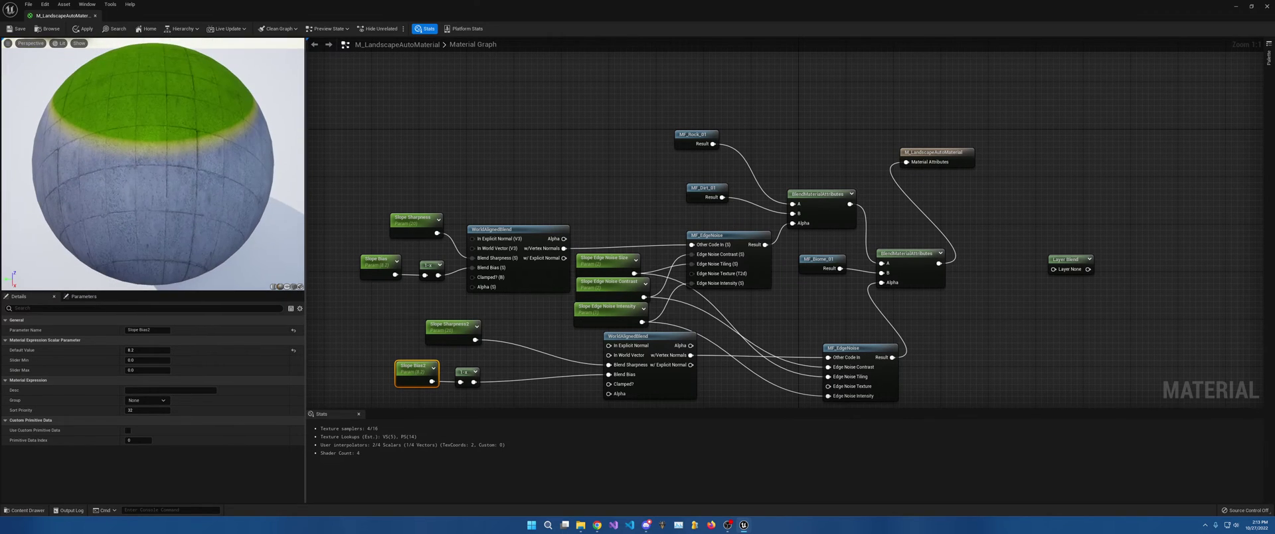
Step: Set the Slope Bias2 parameter's default value to 0.3 and save the material
right_drag(432, 215, 440, 151)
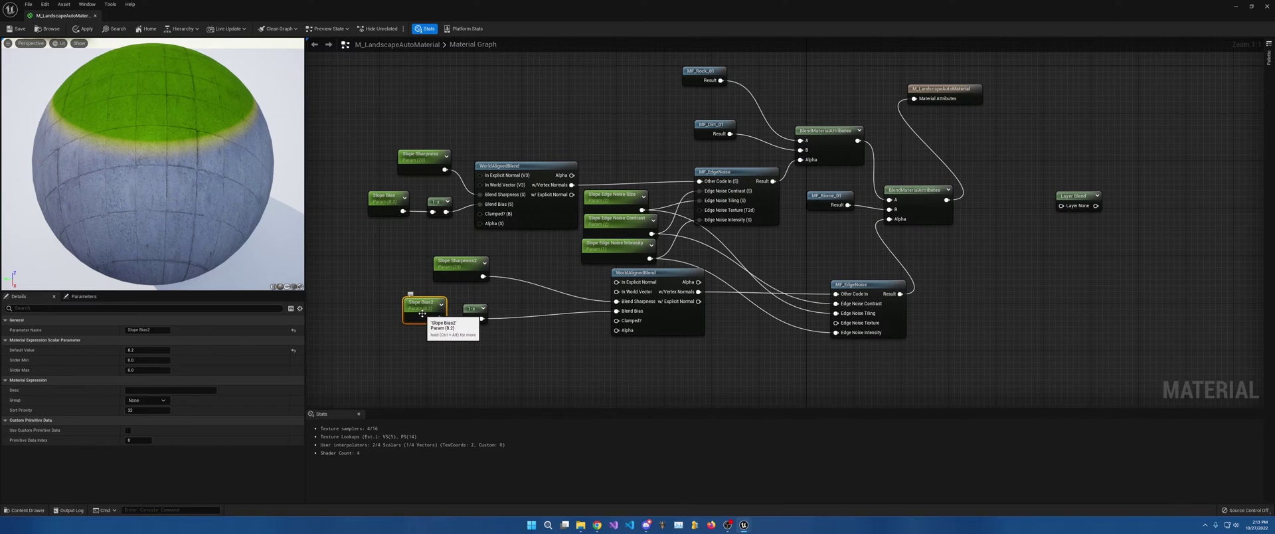
click(136, 350)
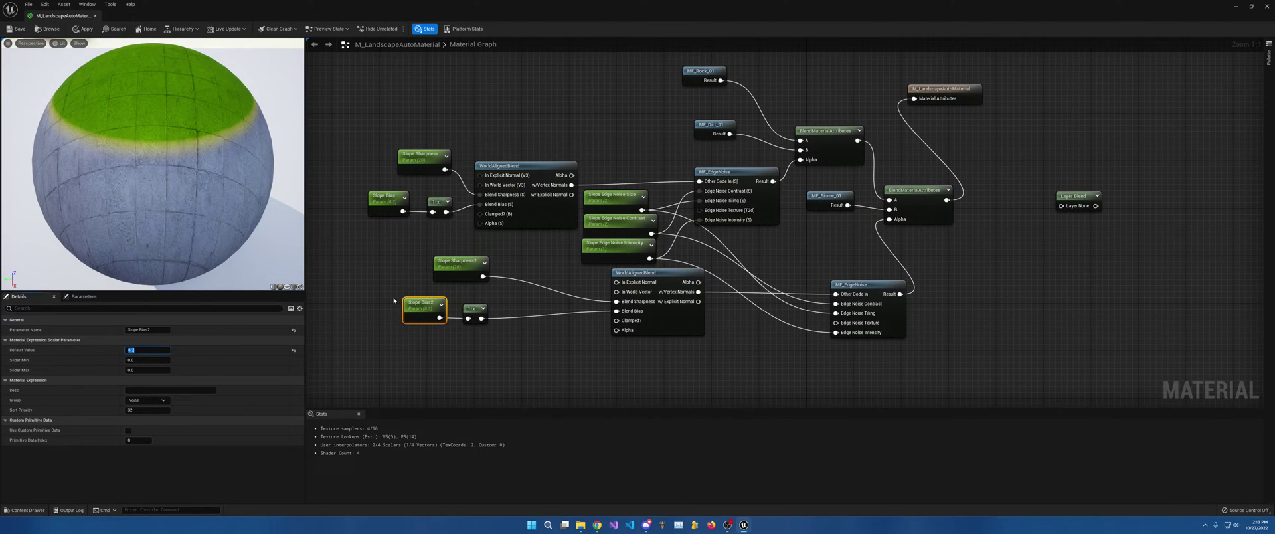
key(Return)
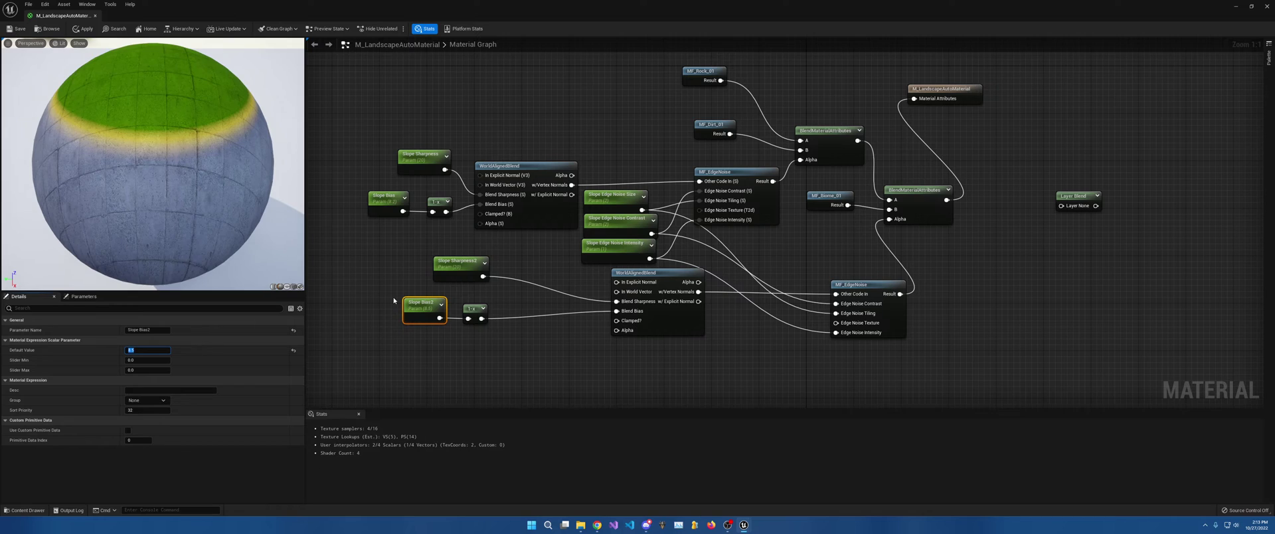
click(16, 30)
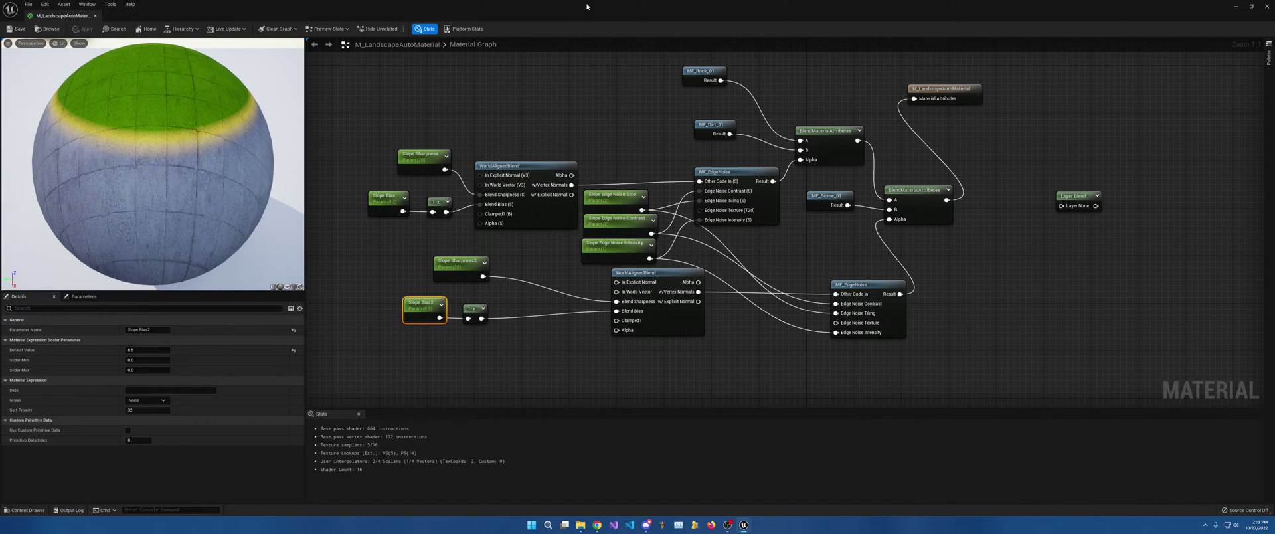
Step: Shrink the material editor to a floating window and place it so the landscape viewport stays visible beside it
drag(519, 5, 962, 234)
right_drag(439, 265, 414, 216)
drag(993, 252, 832, 68)
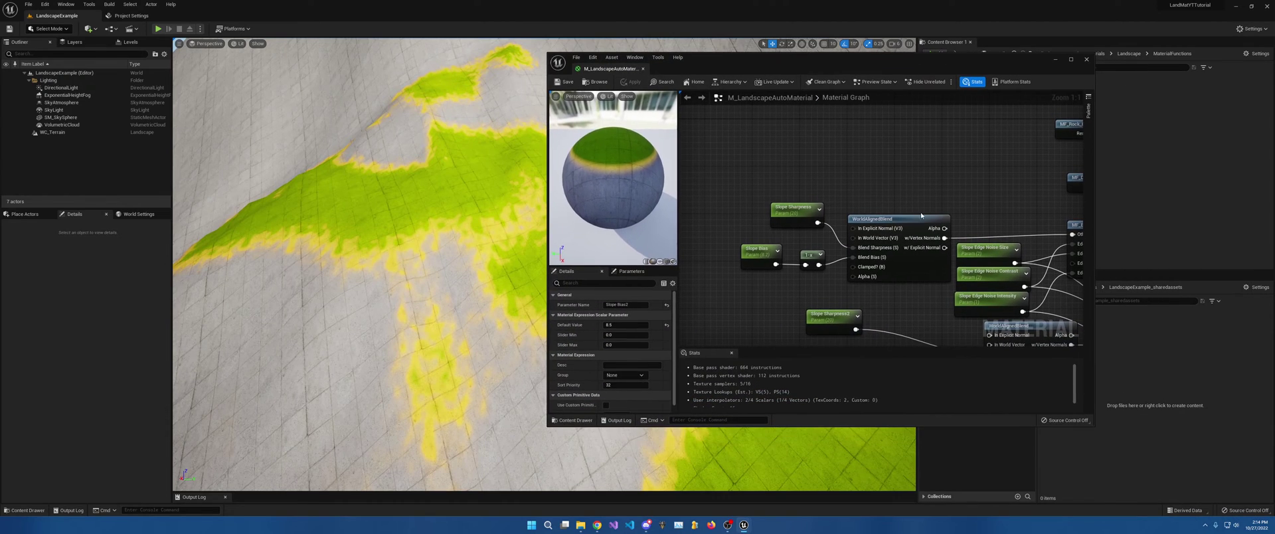
Step: Try a default value of 2 for Slope Edge Noise Intensity and set it back to 1
right_drag(983, 330, 875, 254)
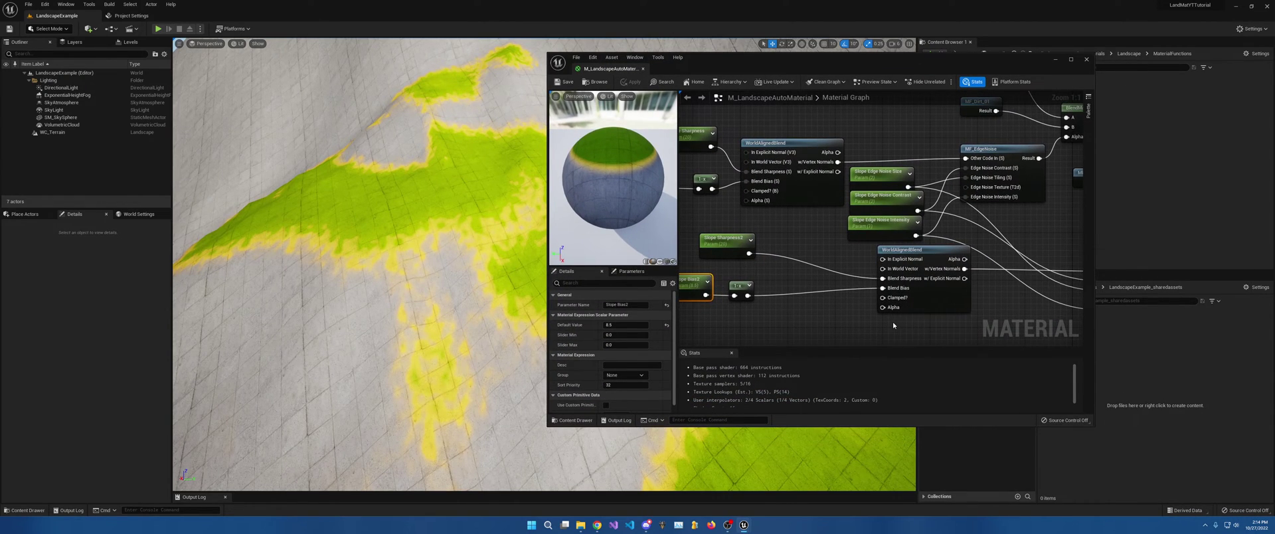
right_drag(894, 325, 850, 327)
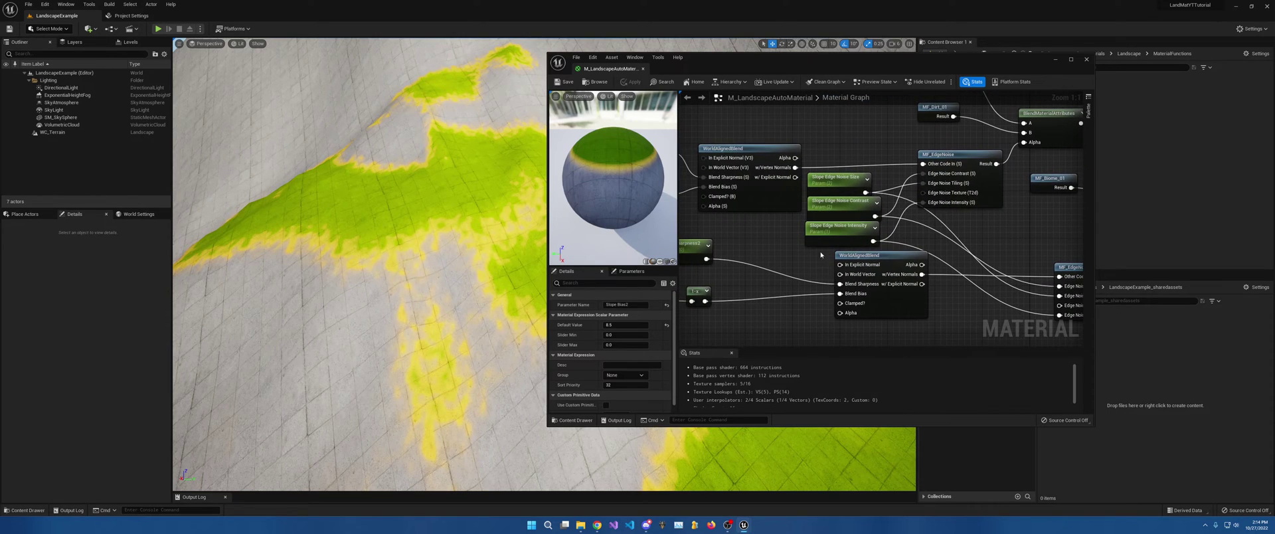
click(840, 229)
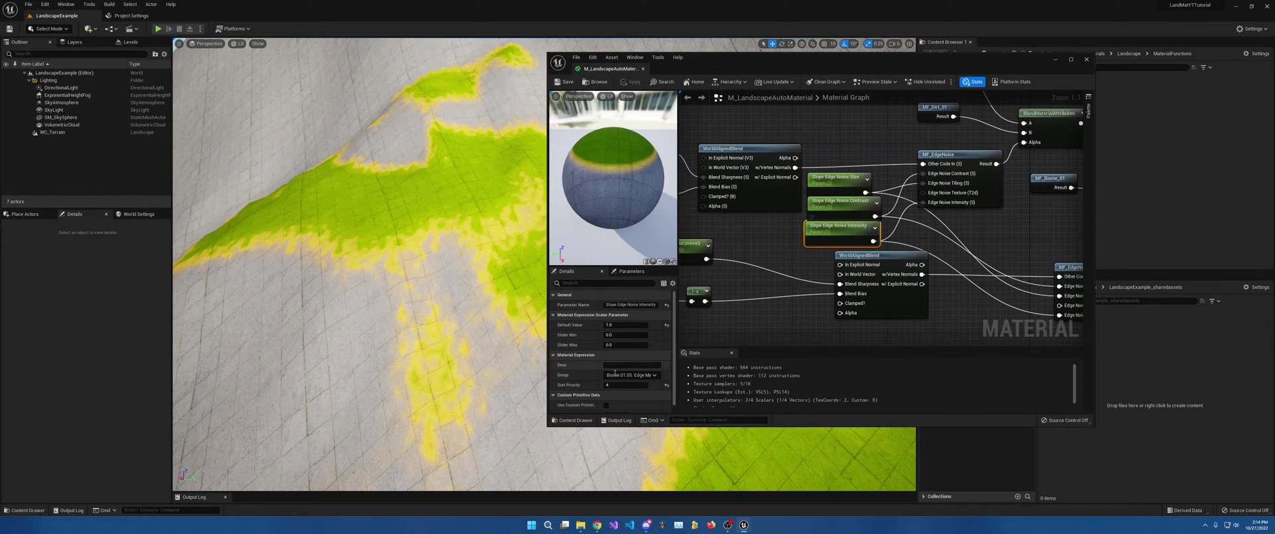
click(624, 325)
text(2)
key(Return)
text(1)
key(Return)
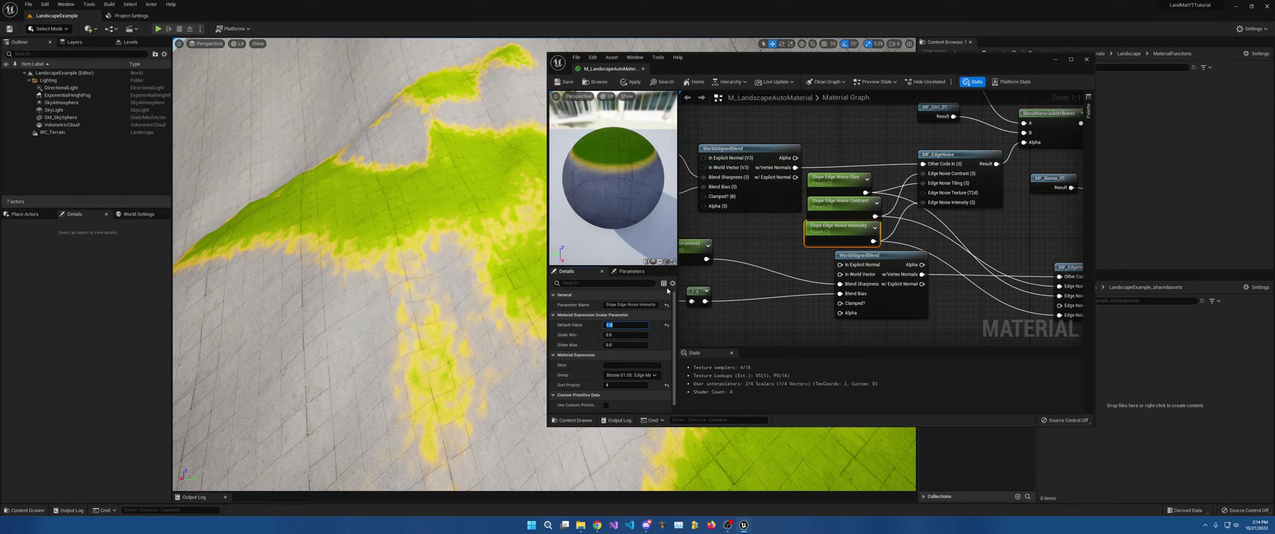
key(Return)
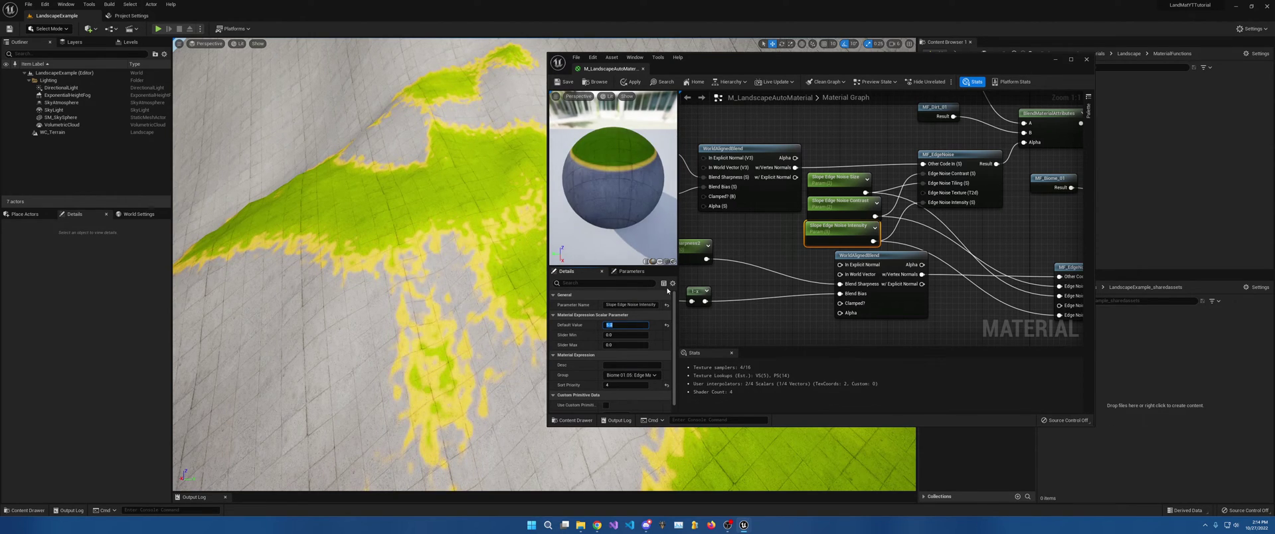
key(Return)
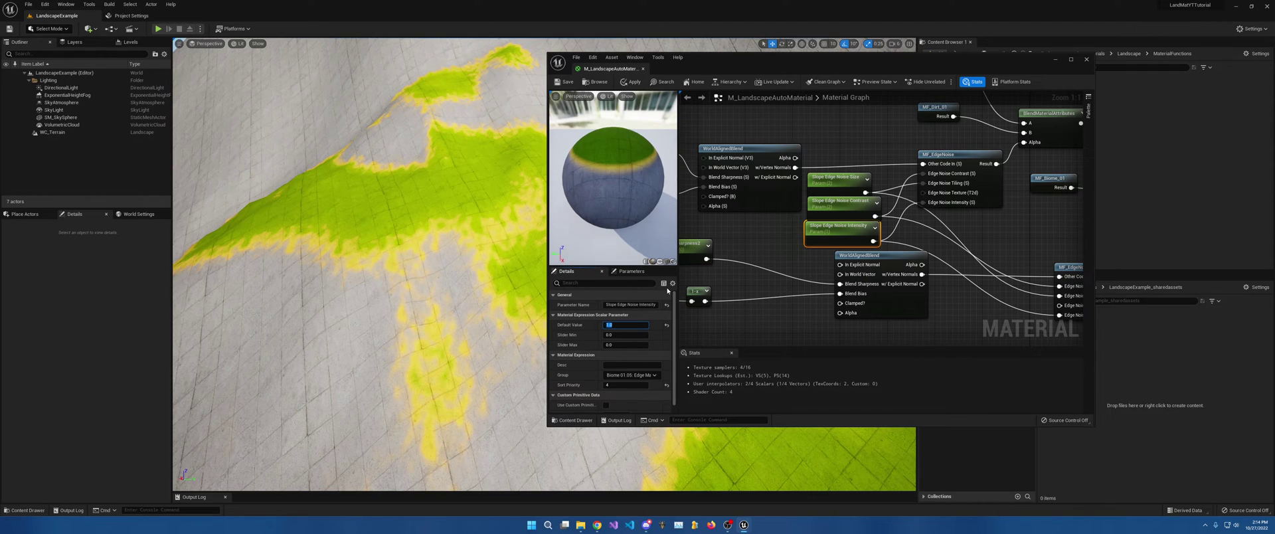
Step: Test Slope Edge Noise Contrast at 0, 2 and 3, set its default value to 4, and inspect the blend edges on the landscape
click(826, 203)
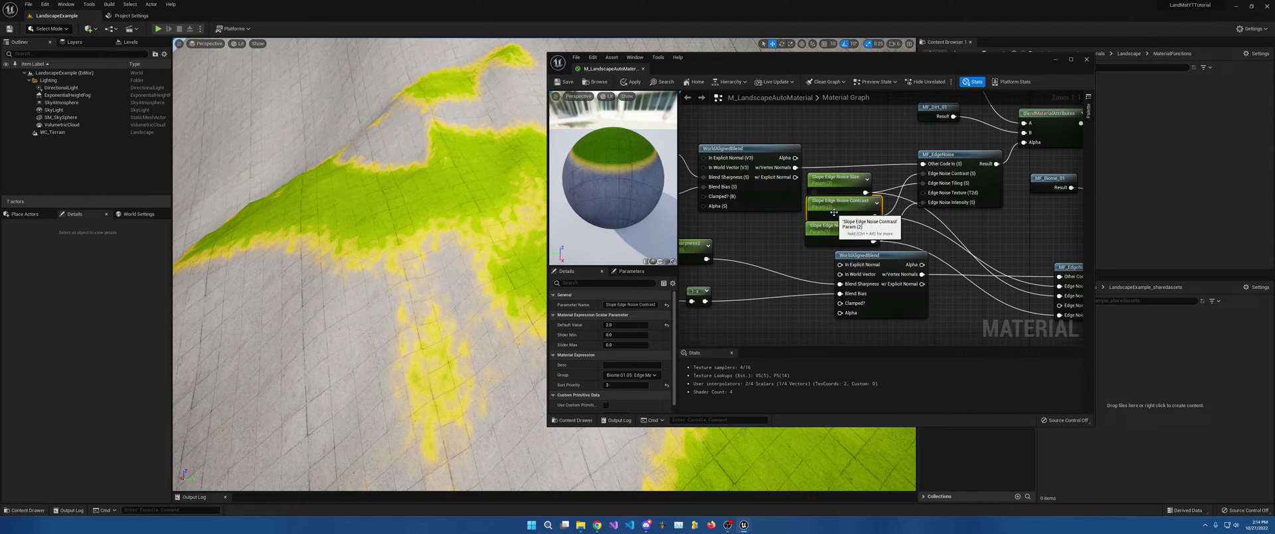
click(615, 326)
text(0)
key(Return)
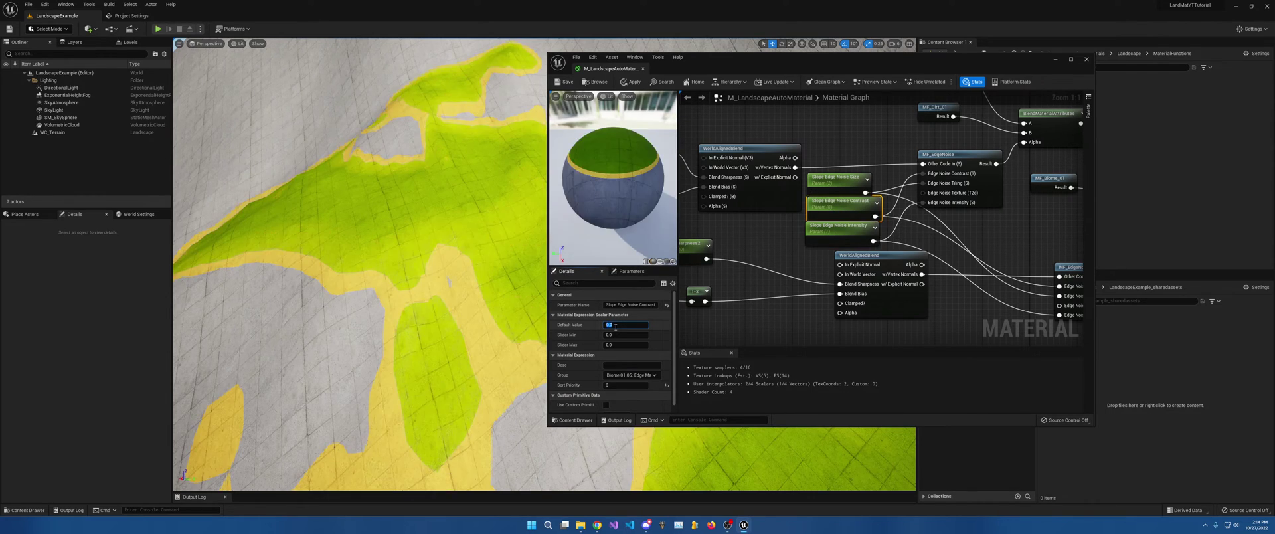
text(2)
key(Return)
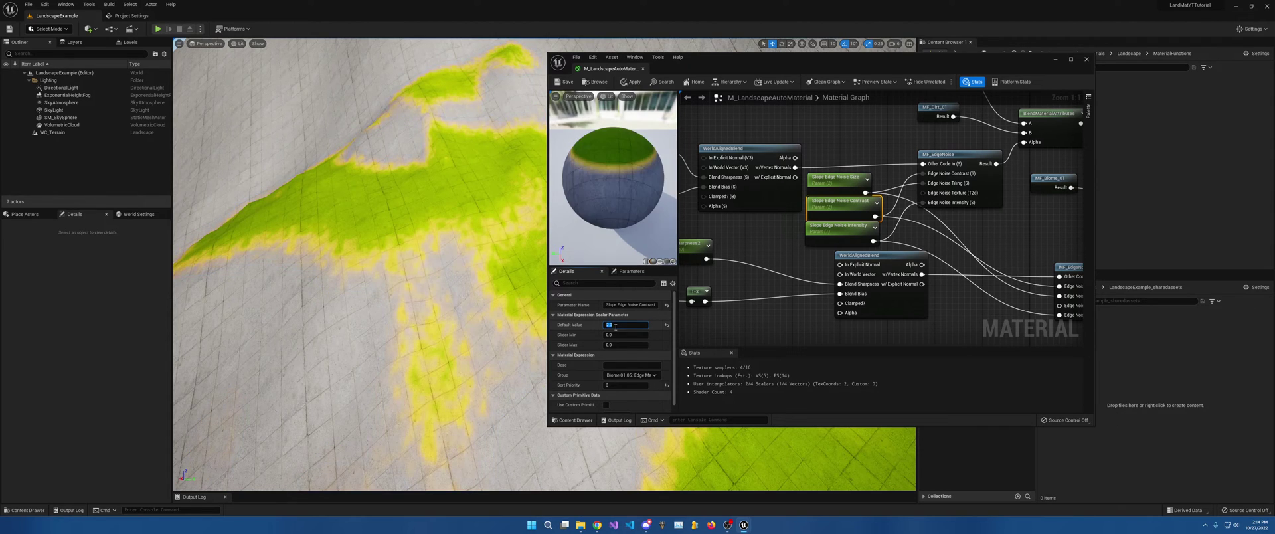
text(3)
key(Return)
key(Return)
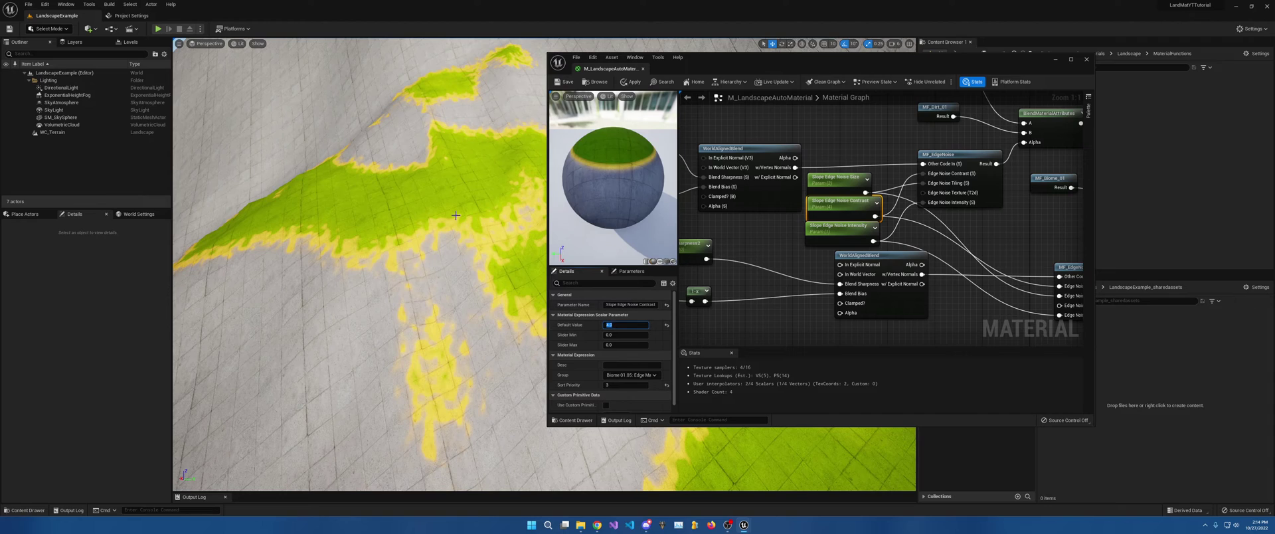
key(w)
right_drag(398, 266, 353, 417)
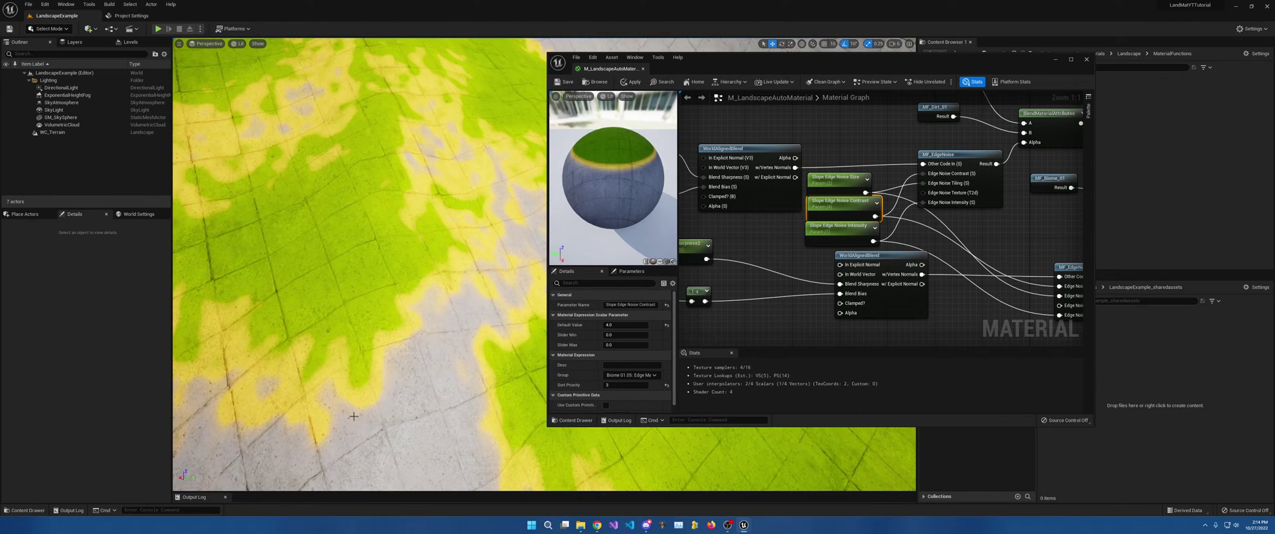
right_drag(463, 262, 488, 293)
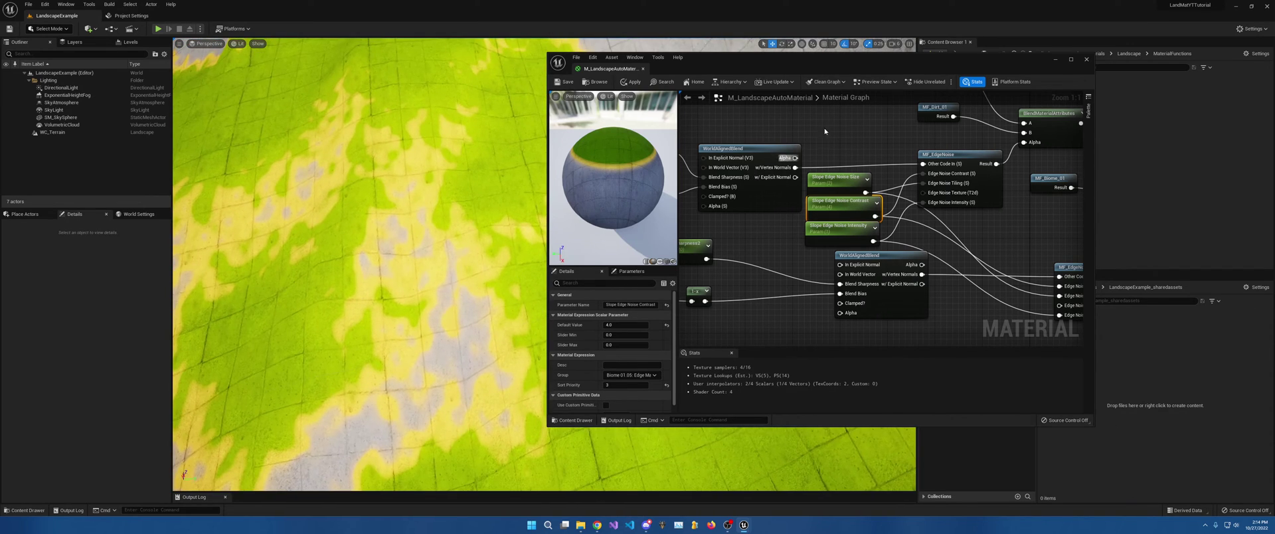
Step: Open the MF_EdgeNoise function, examine its Texture Sample and Edge Noise Texture input, and return to M_LandscapeAutoMaterial
right_drag(729, 245, 693, 205)
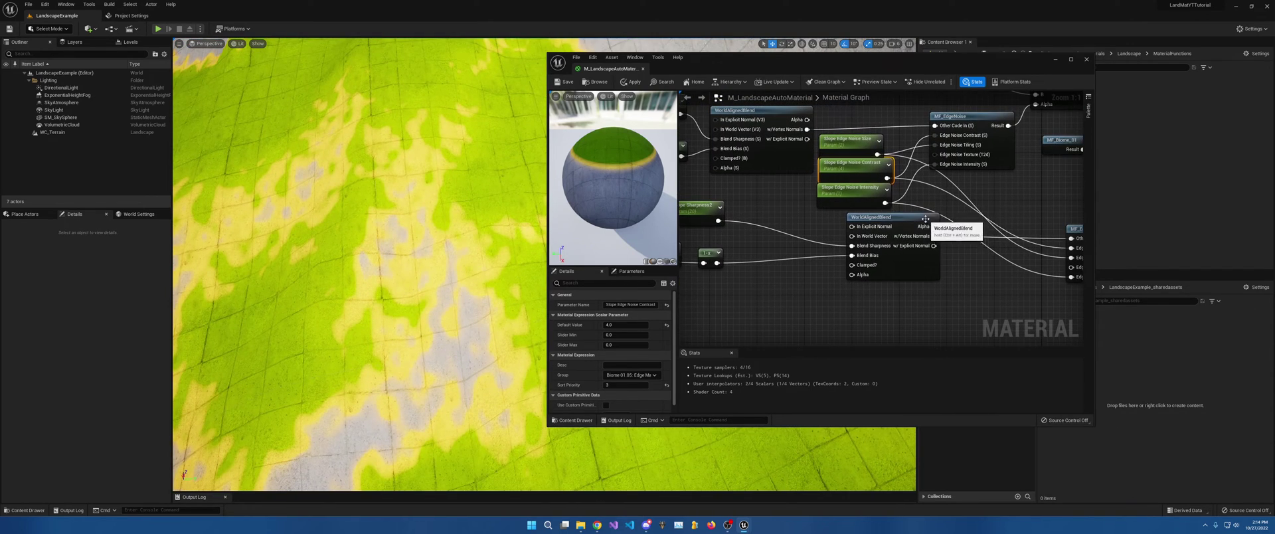
right_drag(985, 215, 1031, 226)
double_click(930, 225)
click(833, 186)
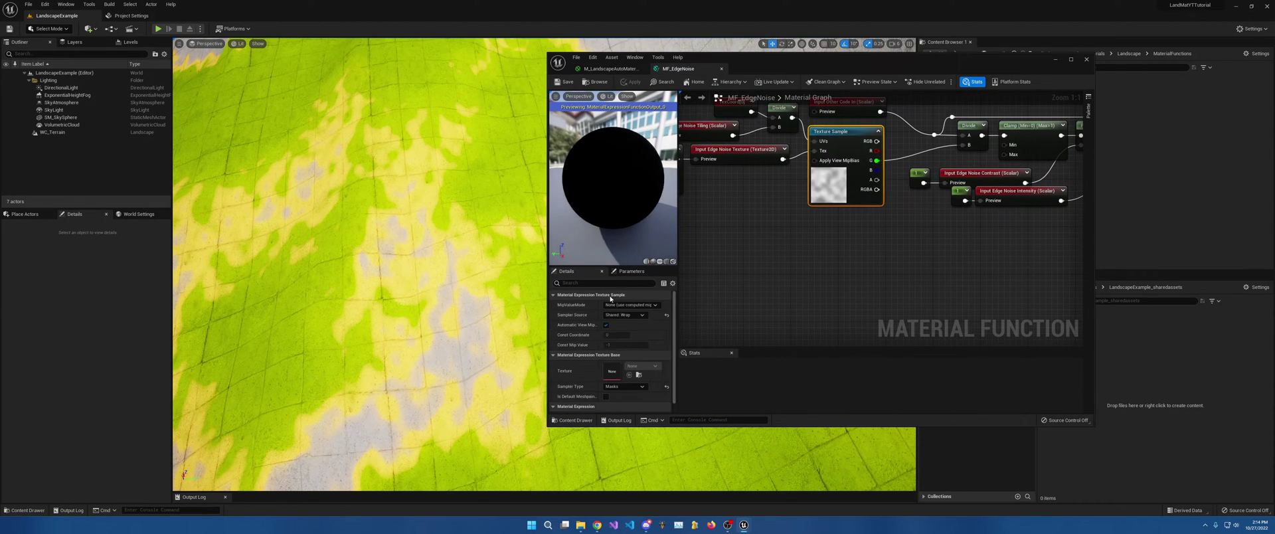
right_drag(771, 255, 817, 275)
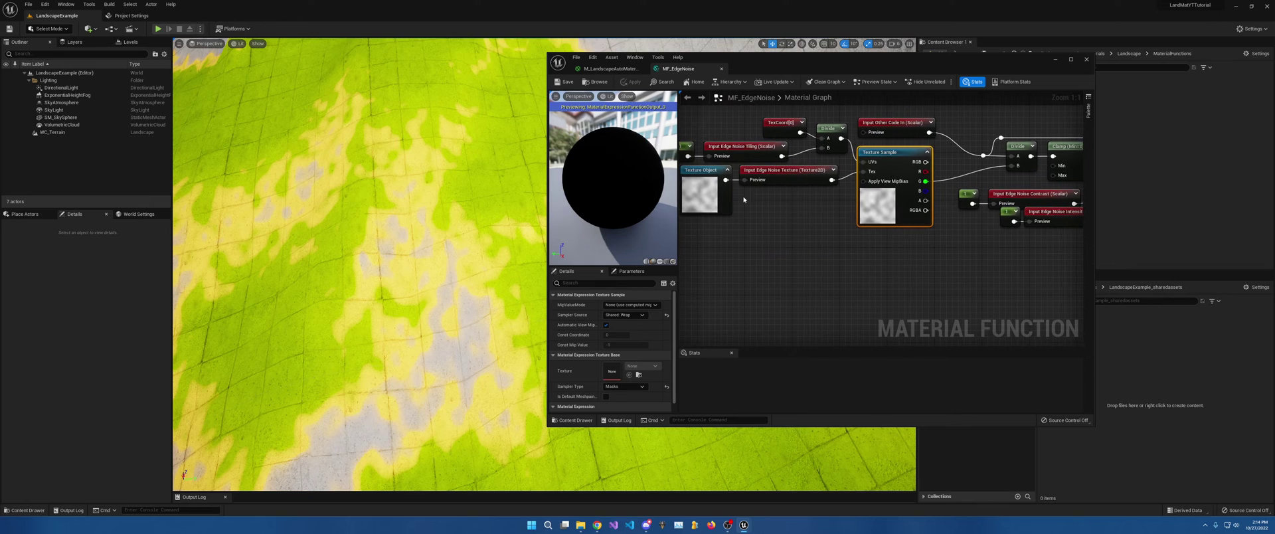
click(610, 68)
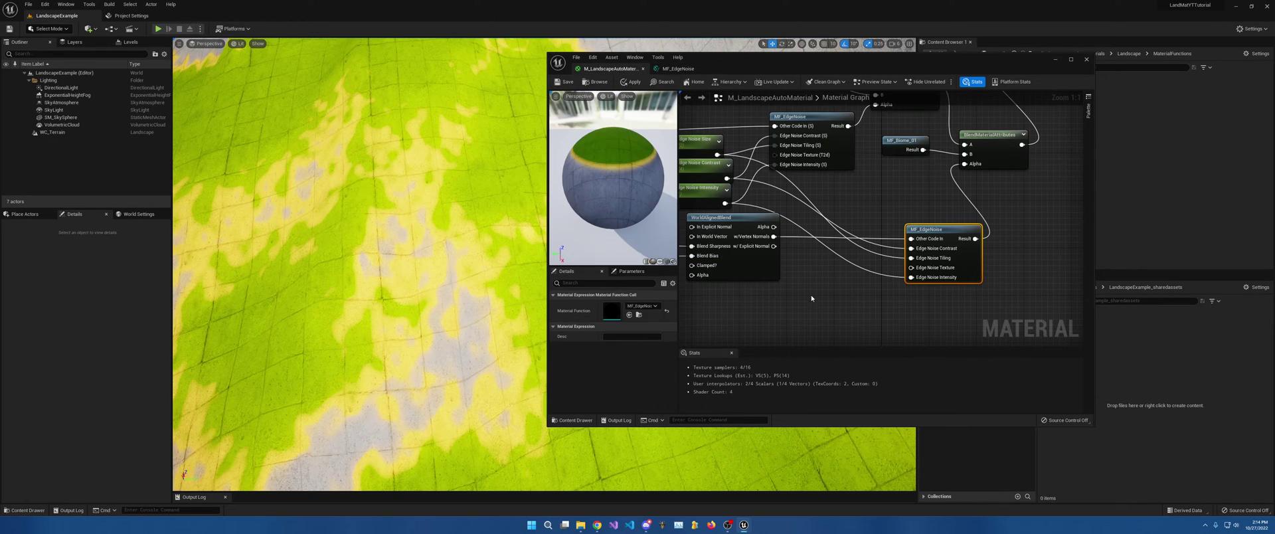
Step: Add a TextureObject node converted to a parameter below the second WorldAlignedBlend and connect it to the second MF_EdgeNoise's Edge Noise Texture input
right_drag(757, 316, 837, 299)
click(843, 294)
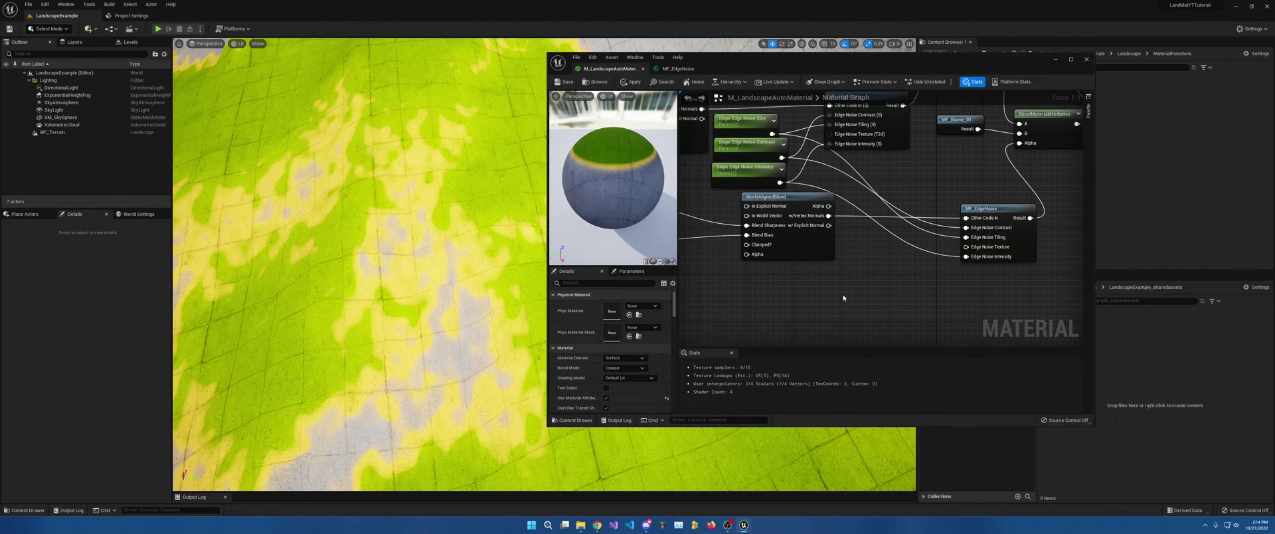
right_click(842, 294)
text(texture ob)
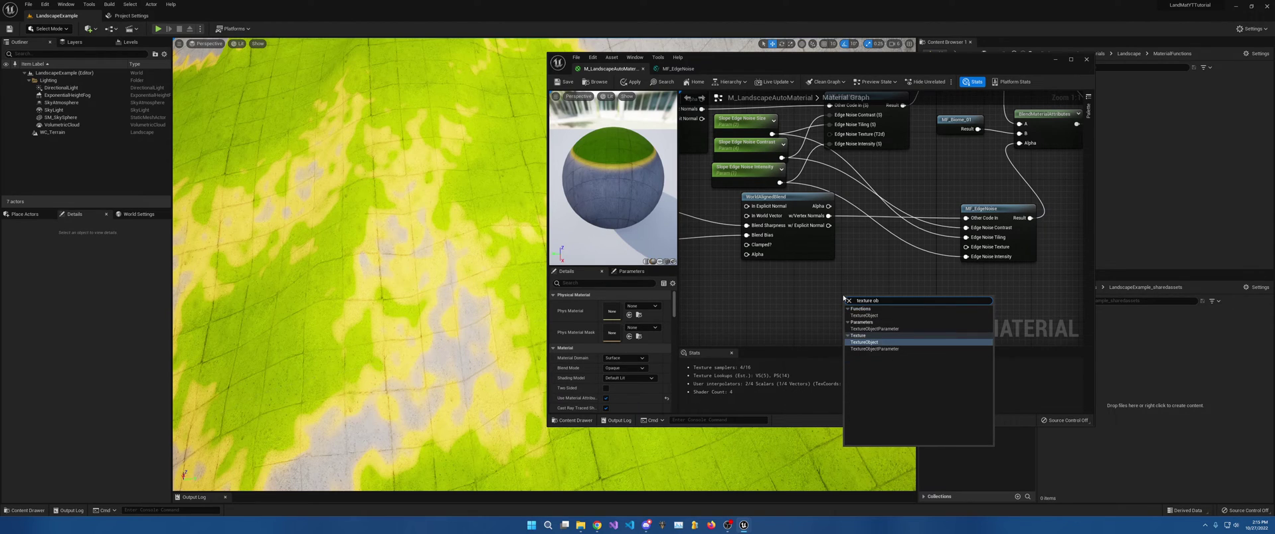
key(Return)
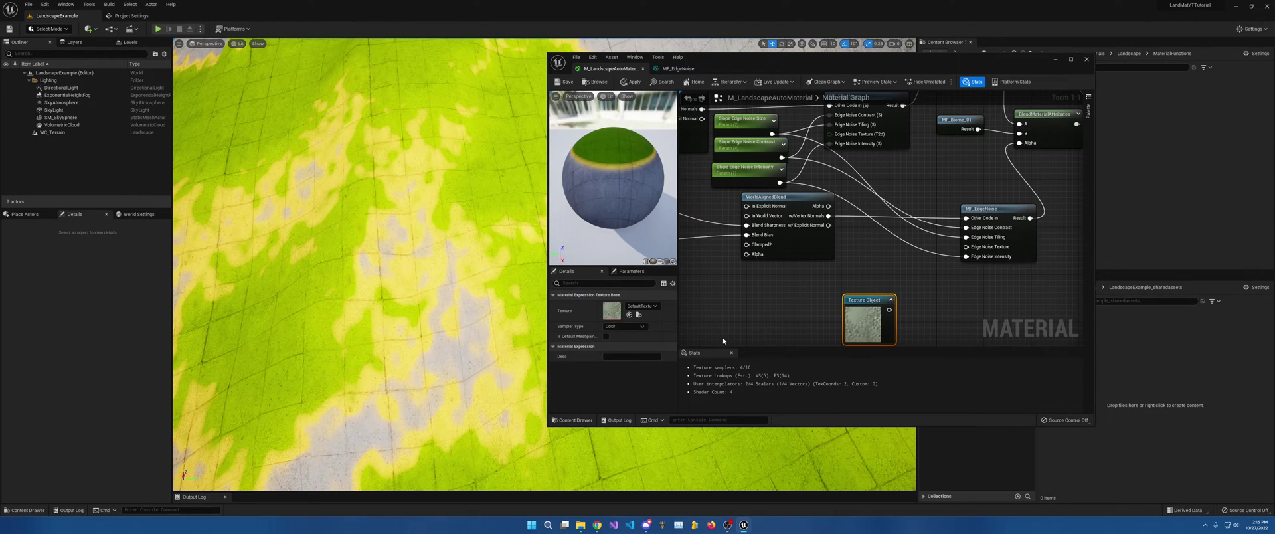
right_click(855, 302)
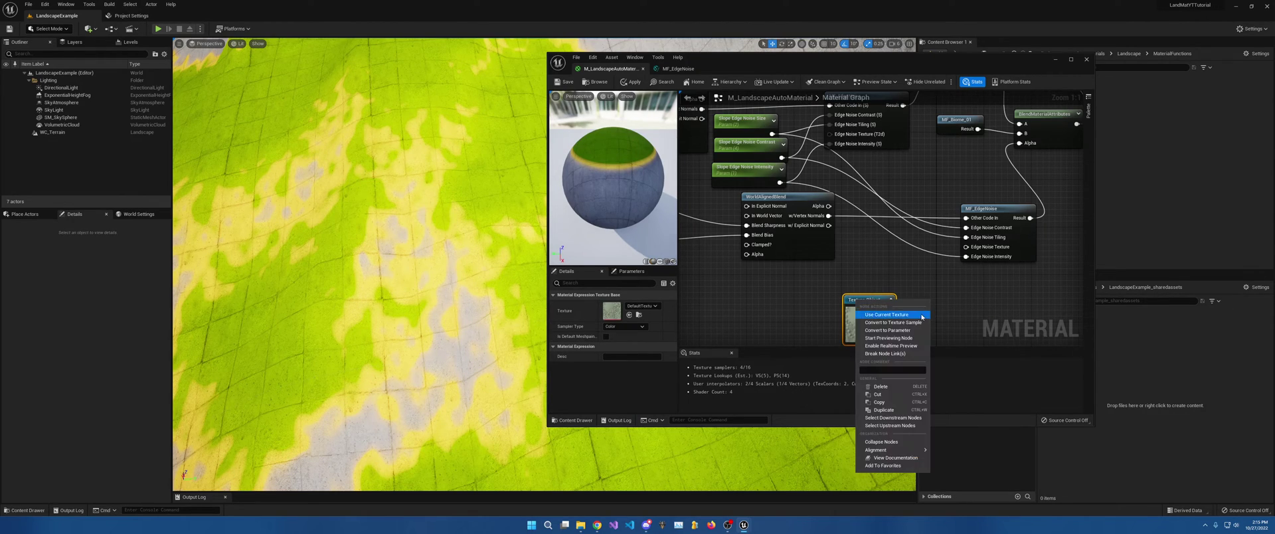
click(909, 330)
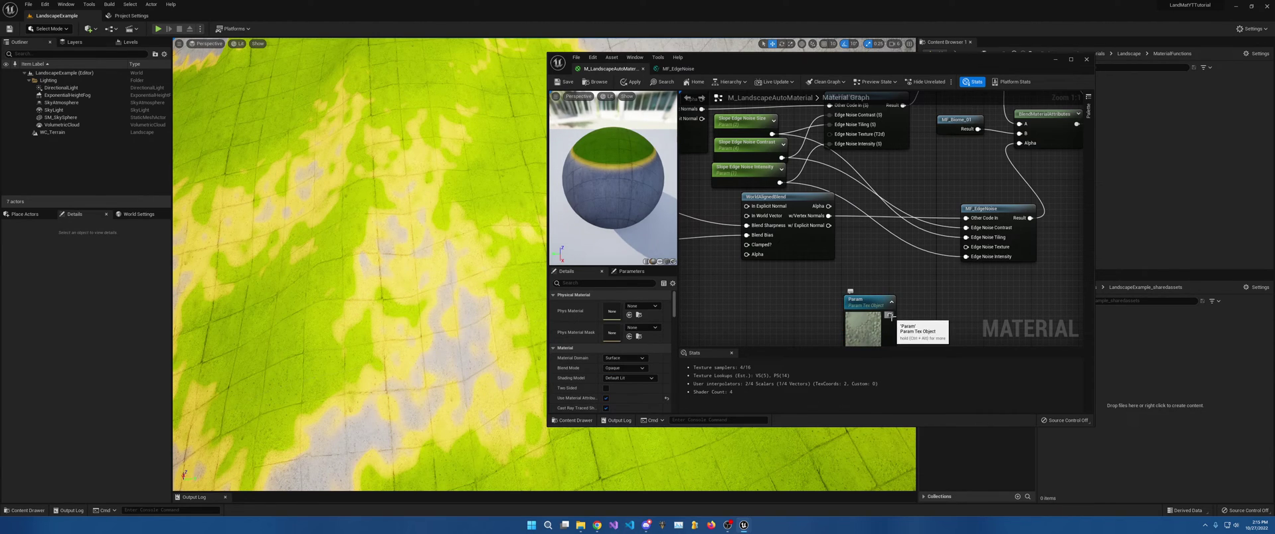
drag(889, 315, 968, 250)
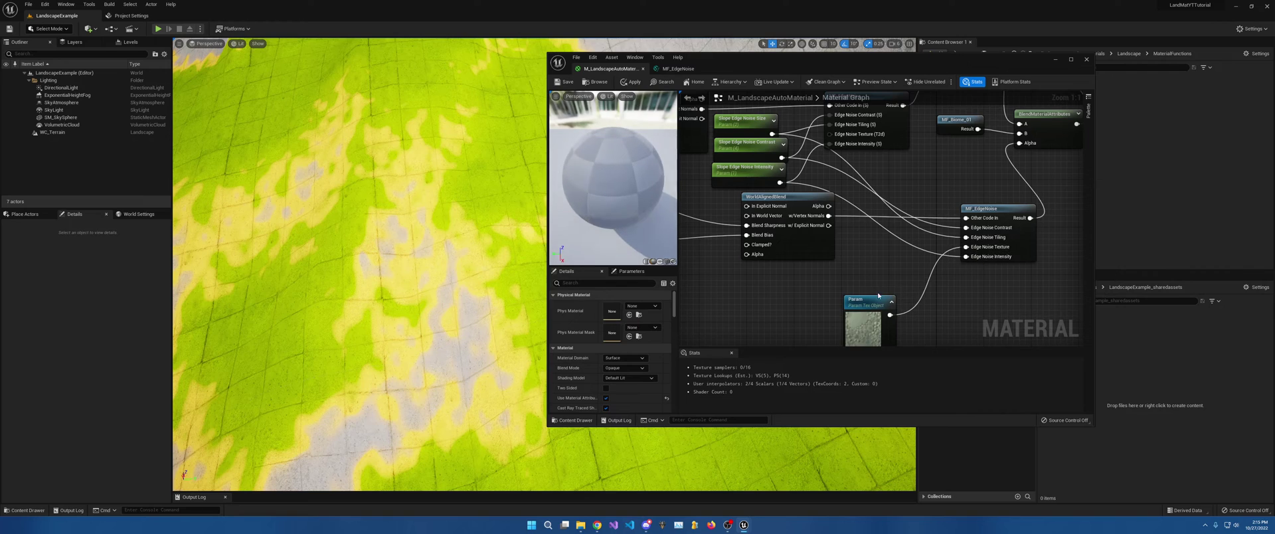
drag(867, 305, 858, 266)
Step: Assign the TilingNoise05 texture to the new texture parameter and inspect the landscape's blend edges up close
click(640, 365)
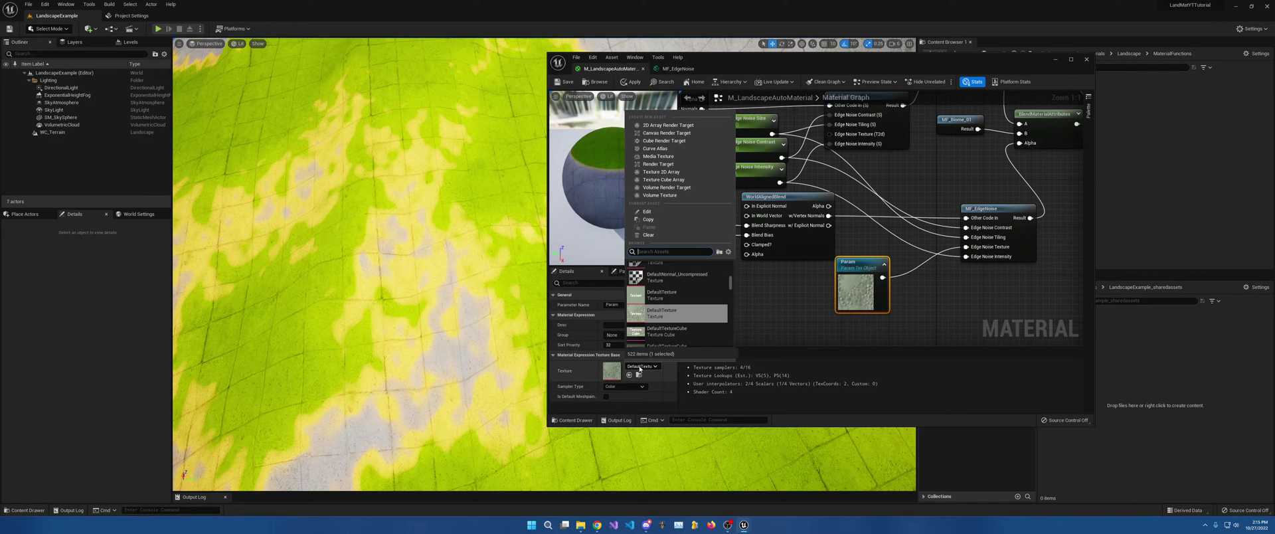
text(noise)
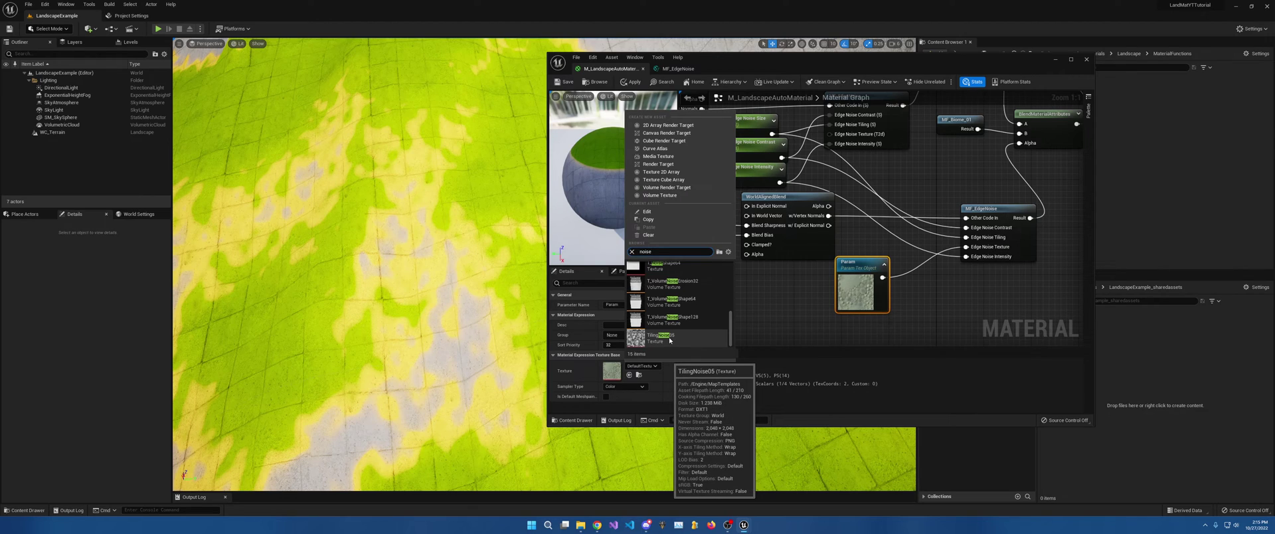
click(668, 337)
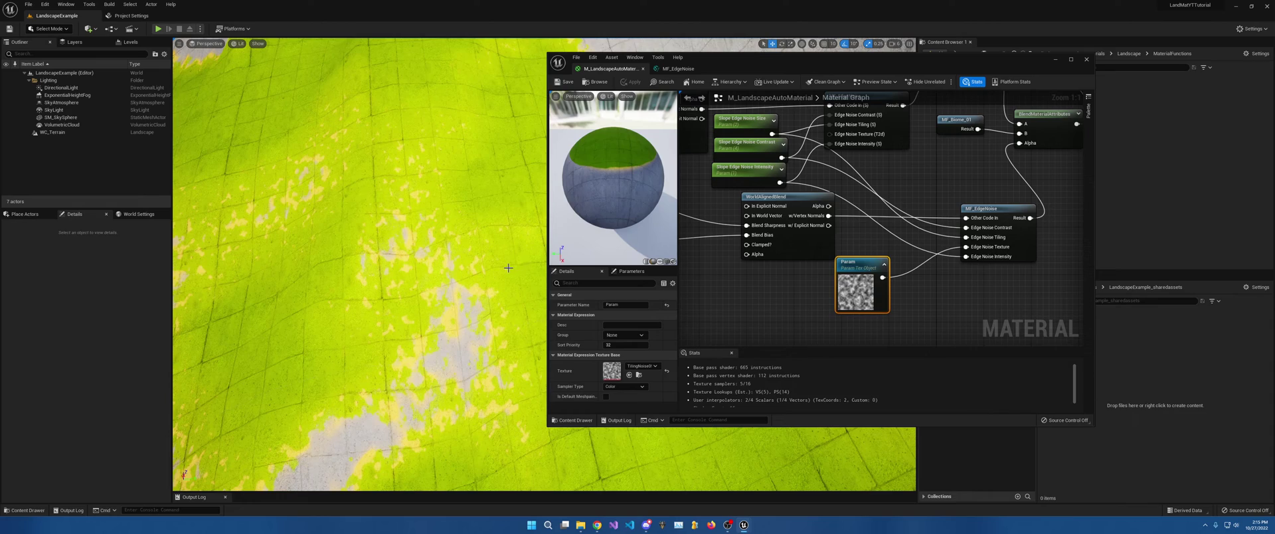
right_drag(508, 268, 508, 268)
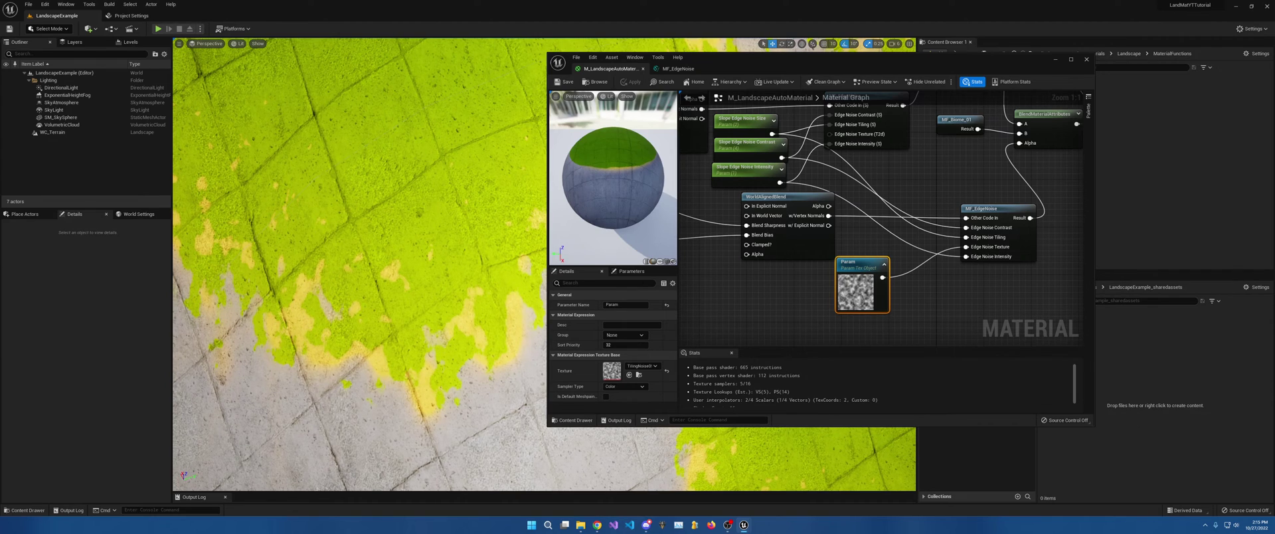
Step: Connect the noise texture parameter to the first MF_EdgeNoise's Edge Noise Texture input, save the material, and inspect the landscape's blend edges
right_drag(849, 245, 861, 260)
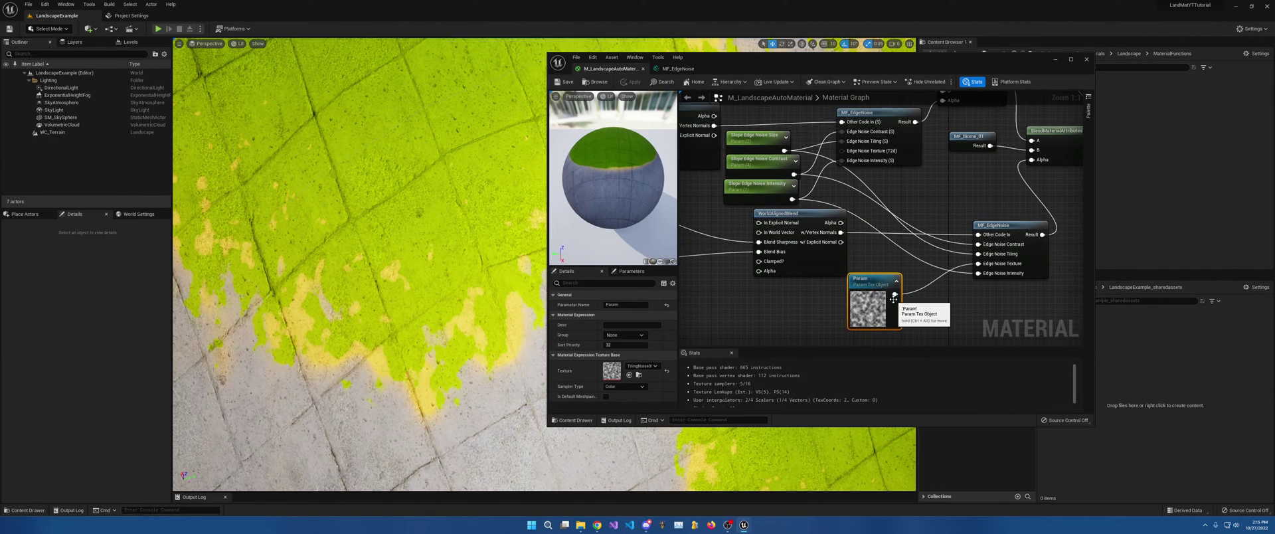
drag(894, 294, 849, 162)
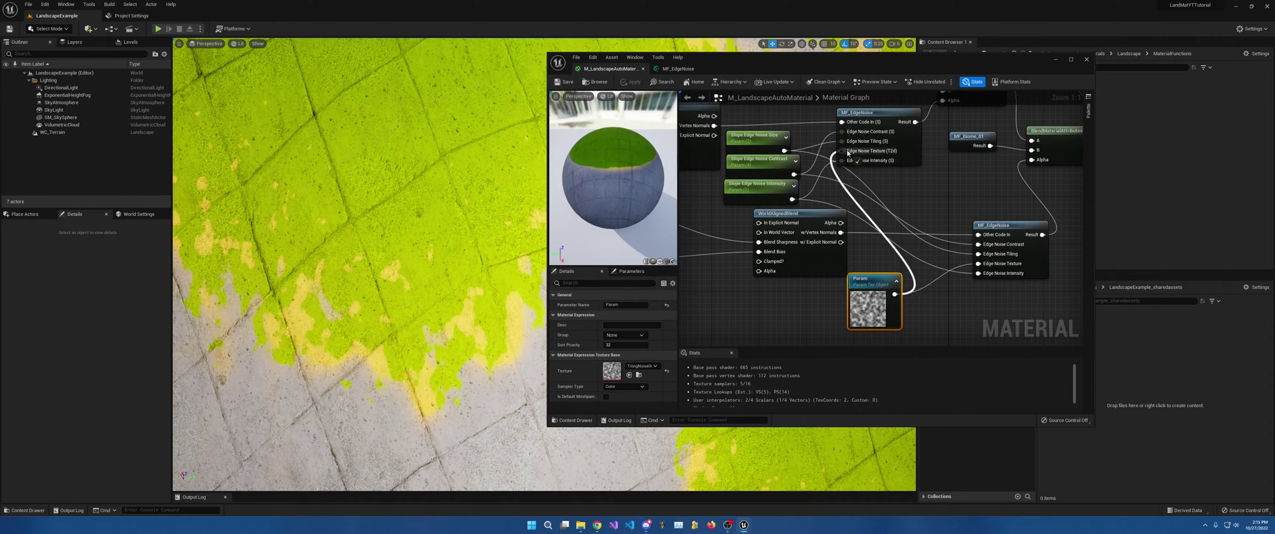
click(564, 82)
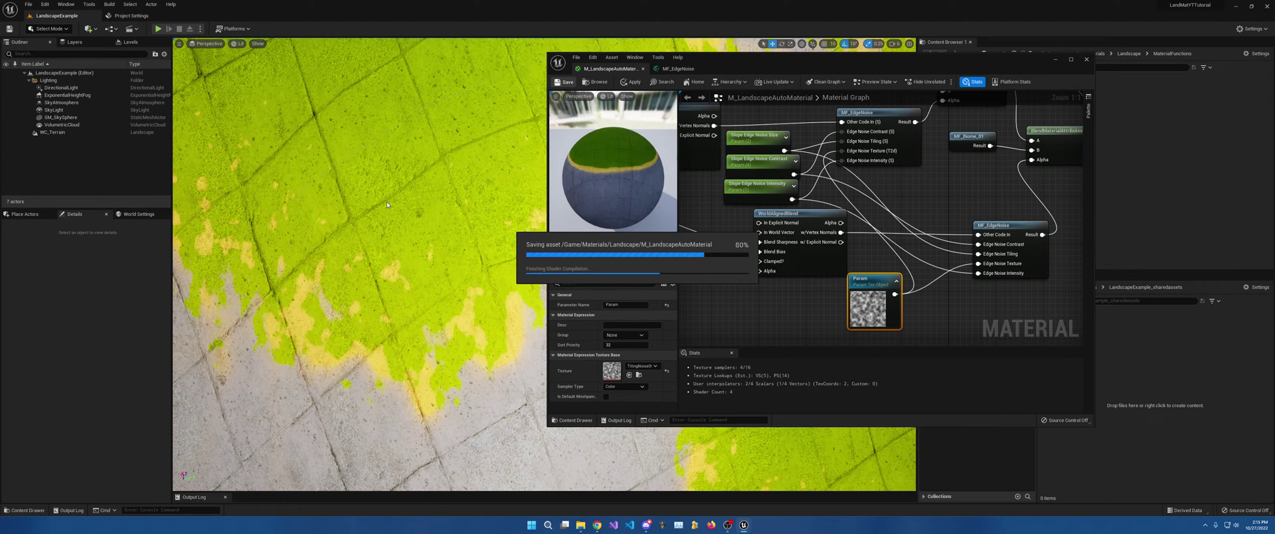
right_drag(402, 218, 446, 191)
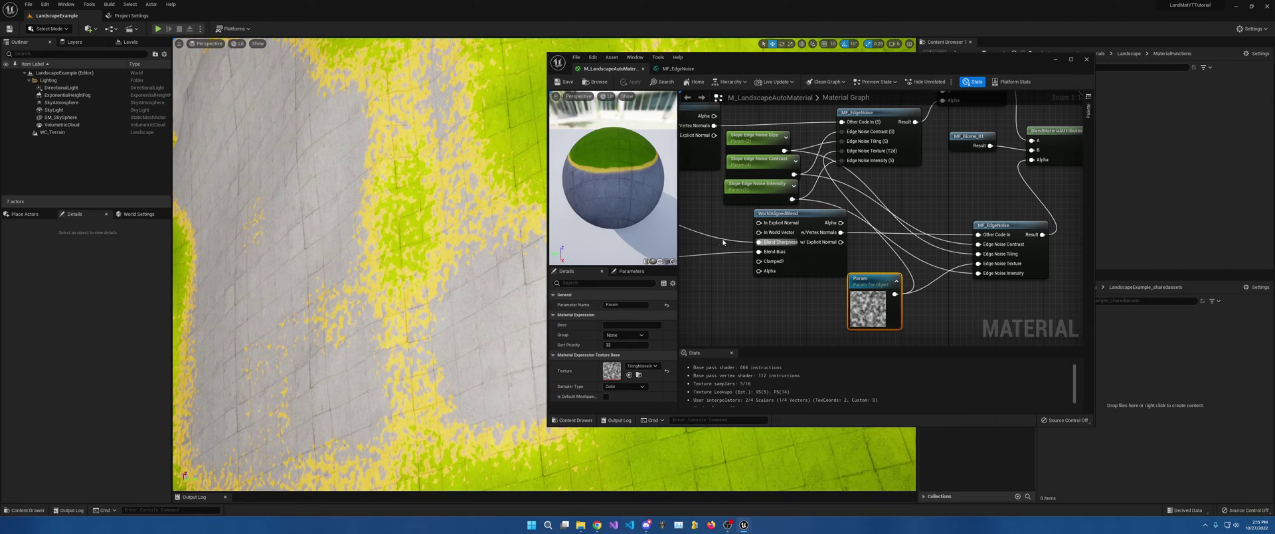
Step: Change the default value of the Slope Edge Noise Size parameter and inspect the blend edges across the landscape
right_drag(734, 222, 798, 274)
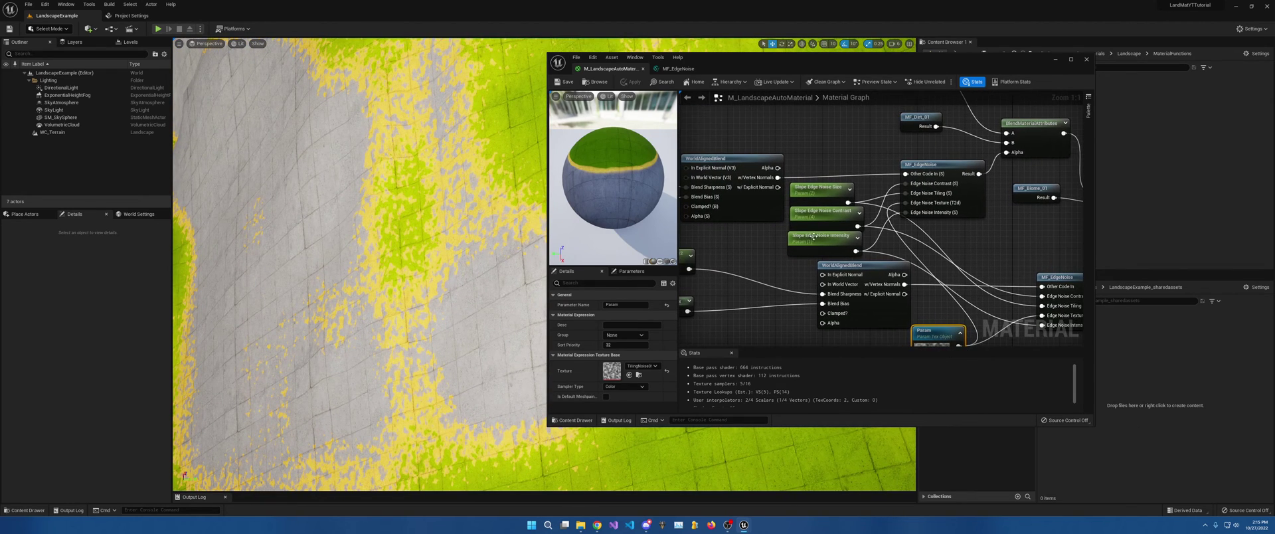
click(820, 190)
click(627, 324)
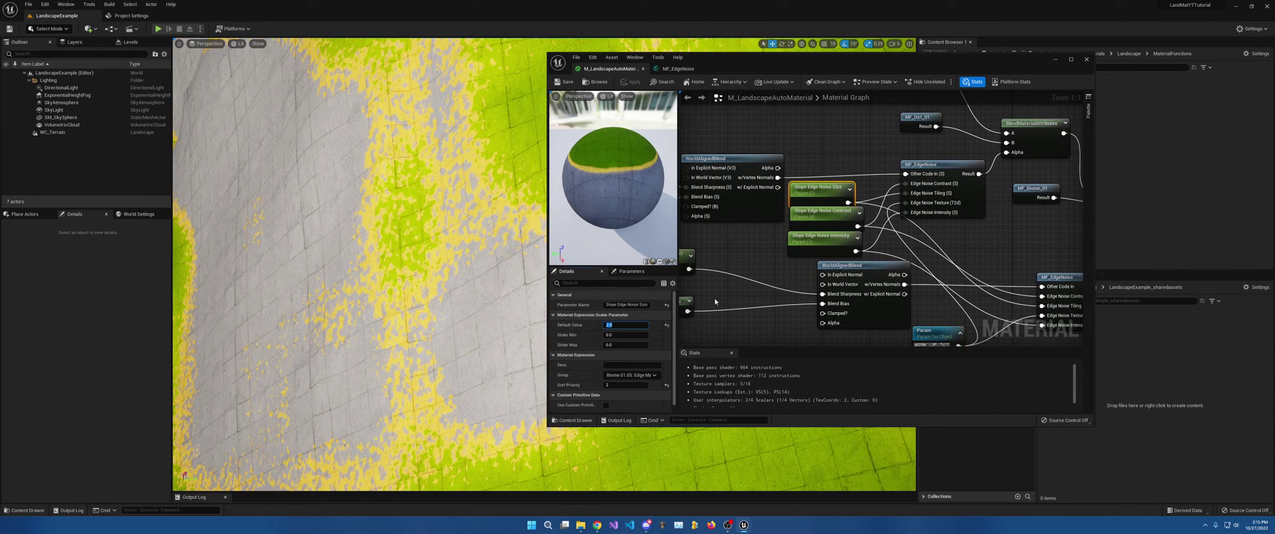
key(Return)
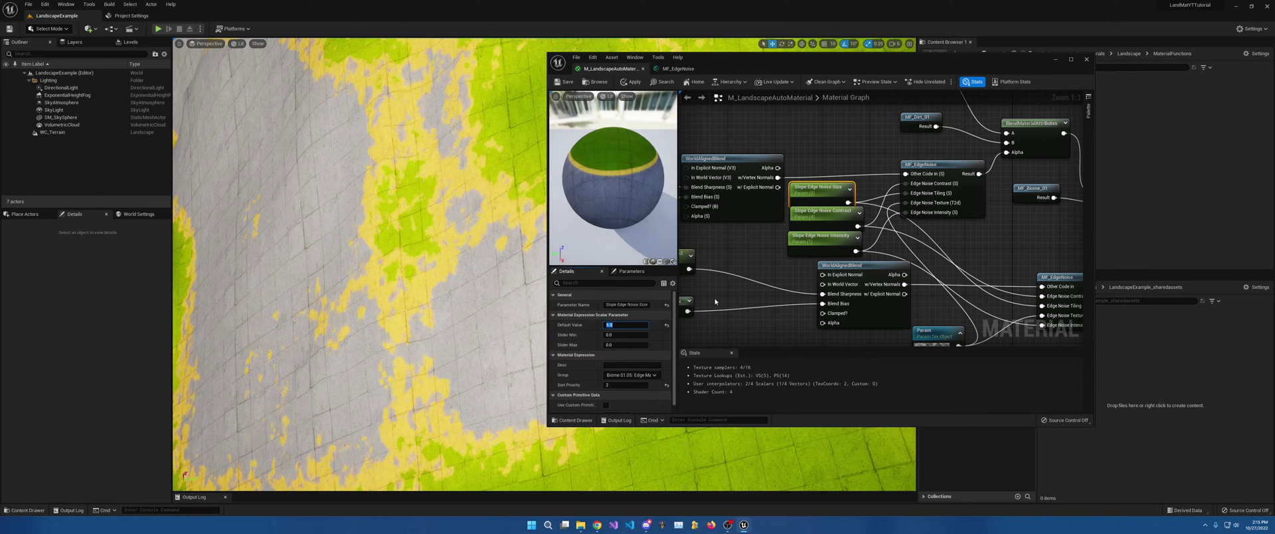
right_drag(406, 215, 405, 215)
right_drag(493, 230, 493, 230)
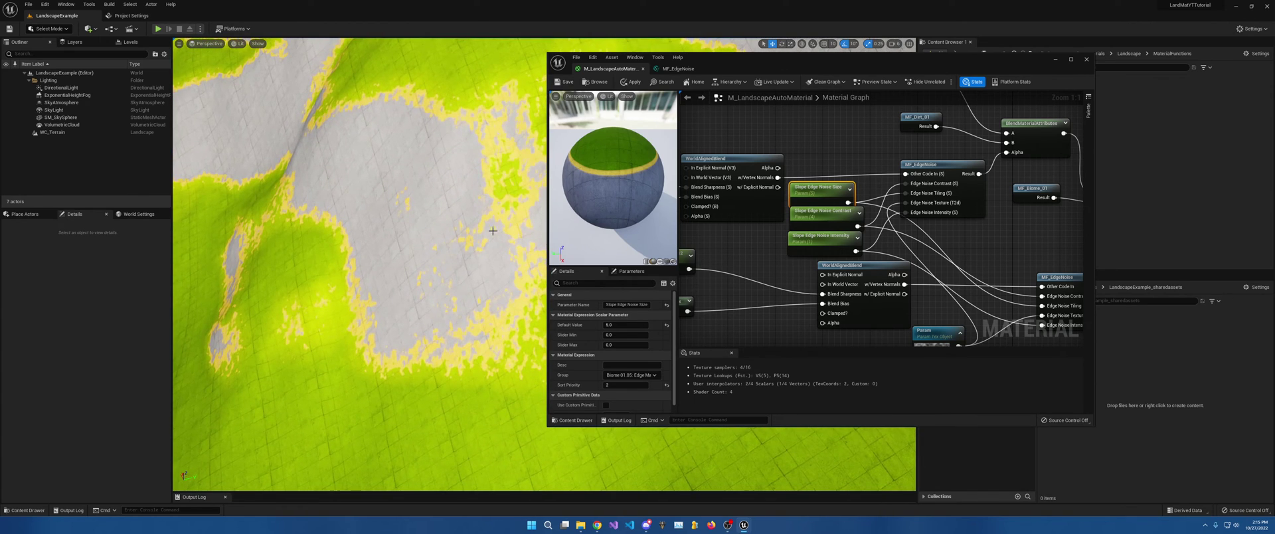
Step: Move the material editor clear of the Content Browser and open the MF_Dirt_01 function from the graph
right_drag(806, 264, 953, 232)
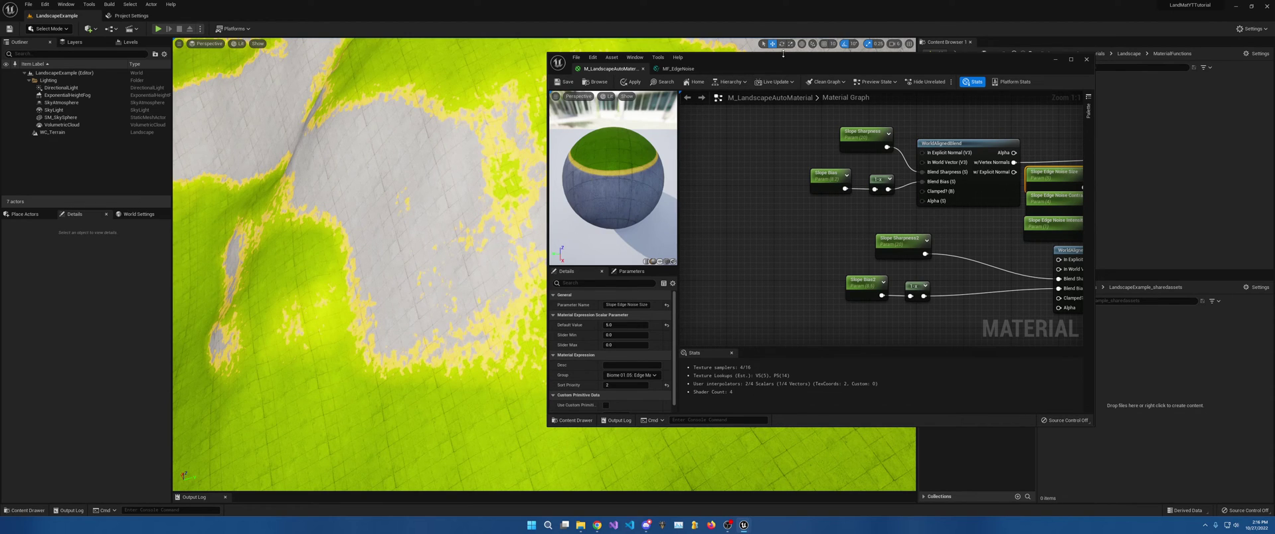
drag(785, 62, 556, 183)
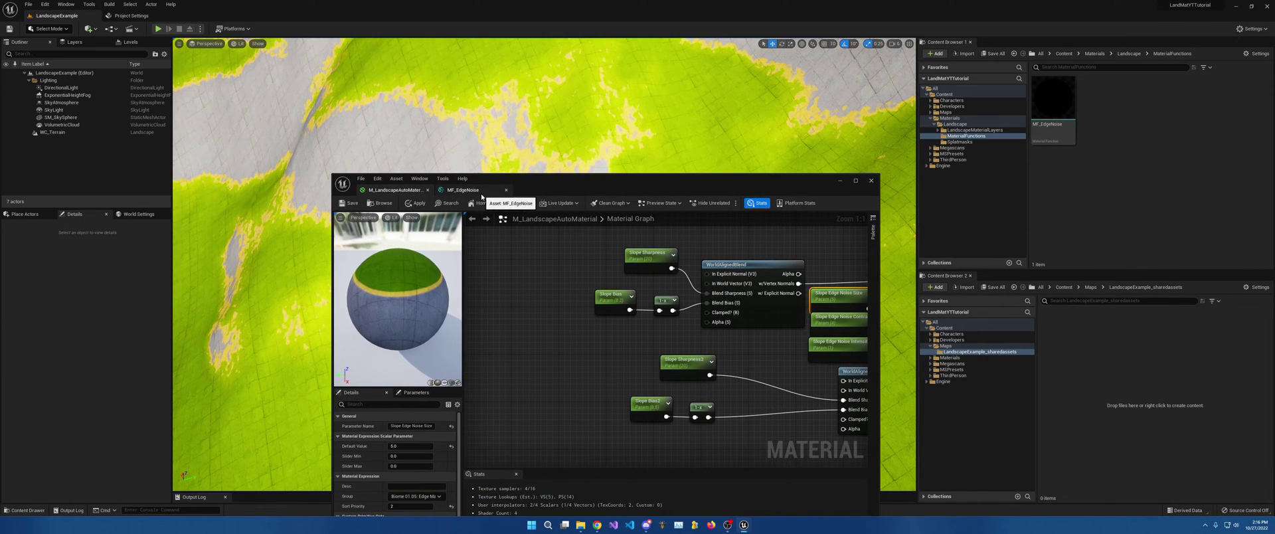
scroll(681, 253, down, 5)
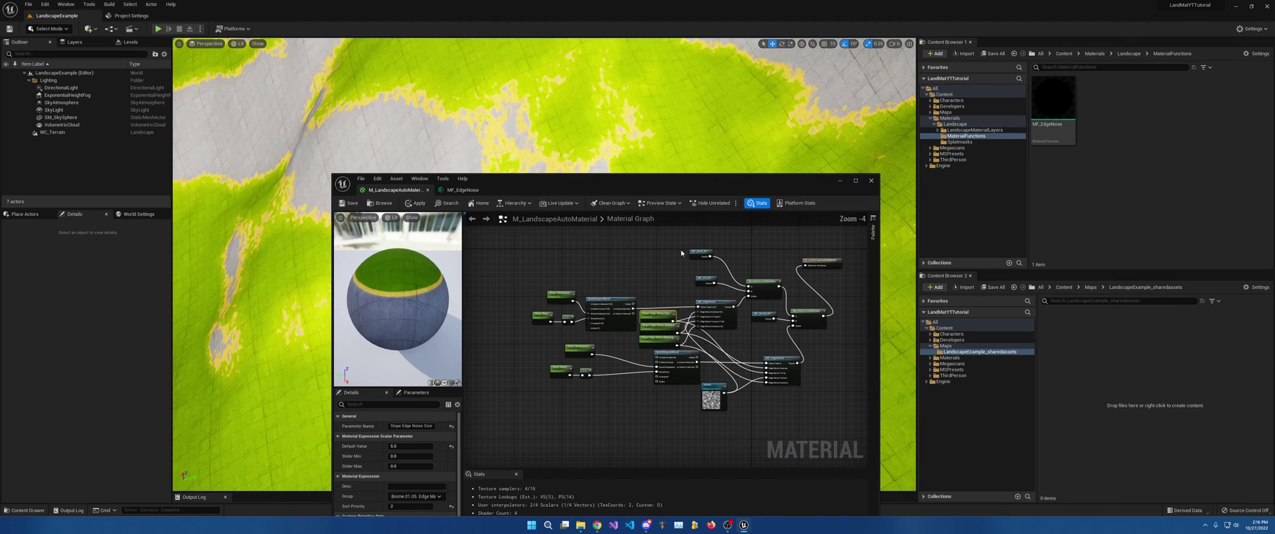
scroll(681, 253, up, 5)
click(654, 306)
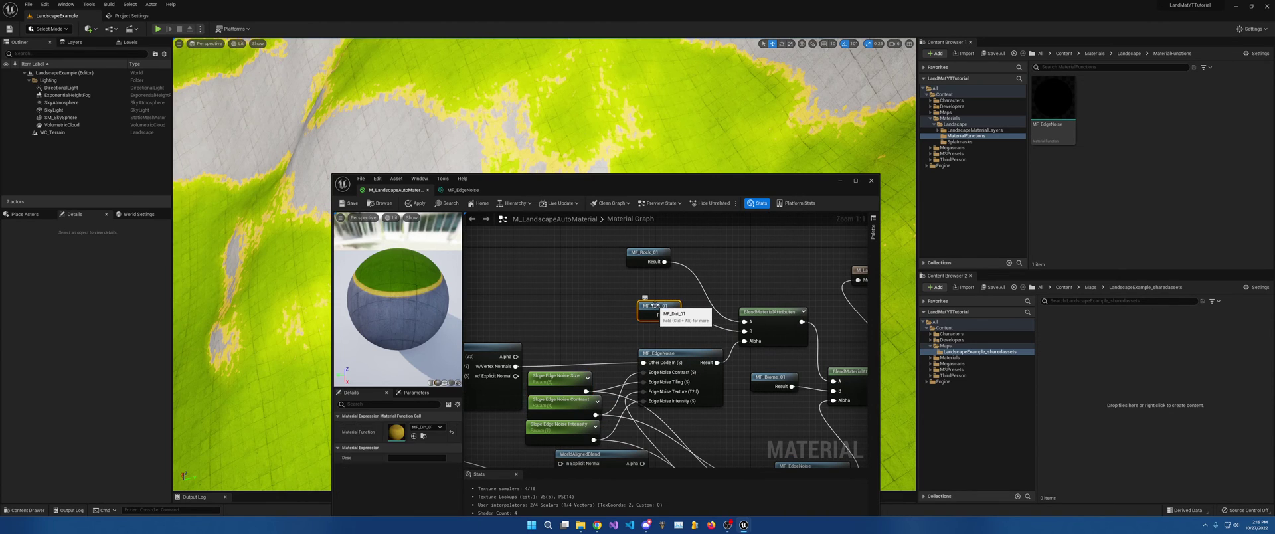
double_click(654, 306)
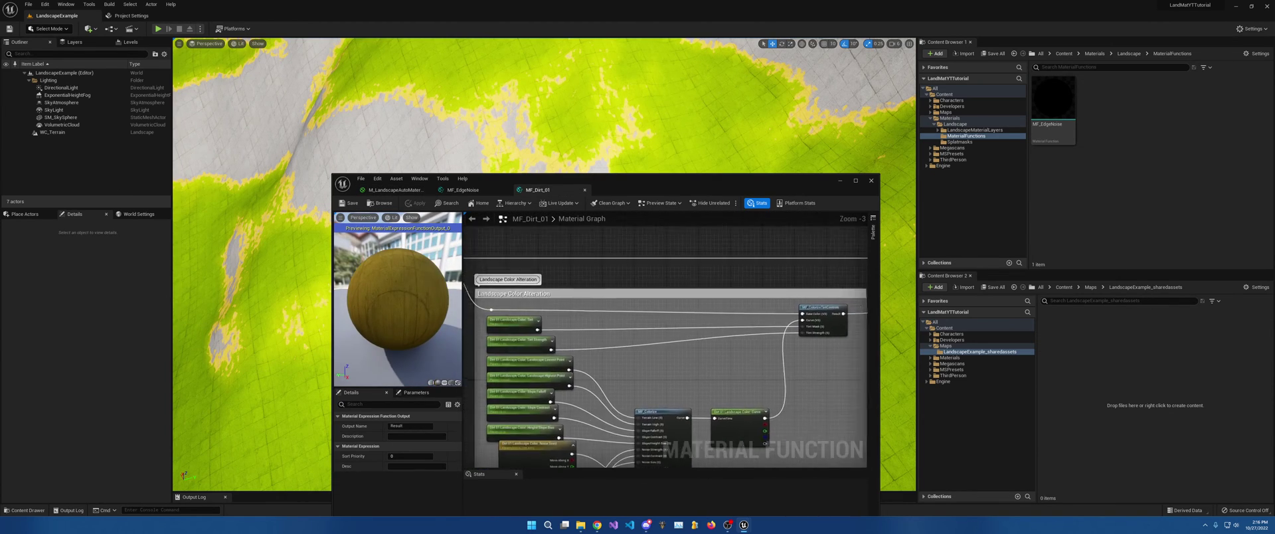
Step: Find the landscape color curve parameter in MF_Dirt_01 and open C_Dirt01Curve from the Curves folder
right_drag(568, 347, 628, 324)
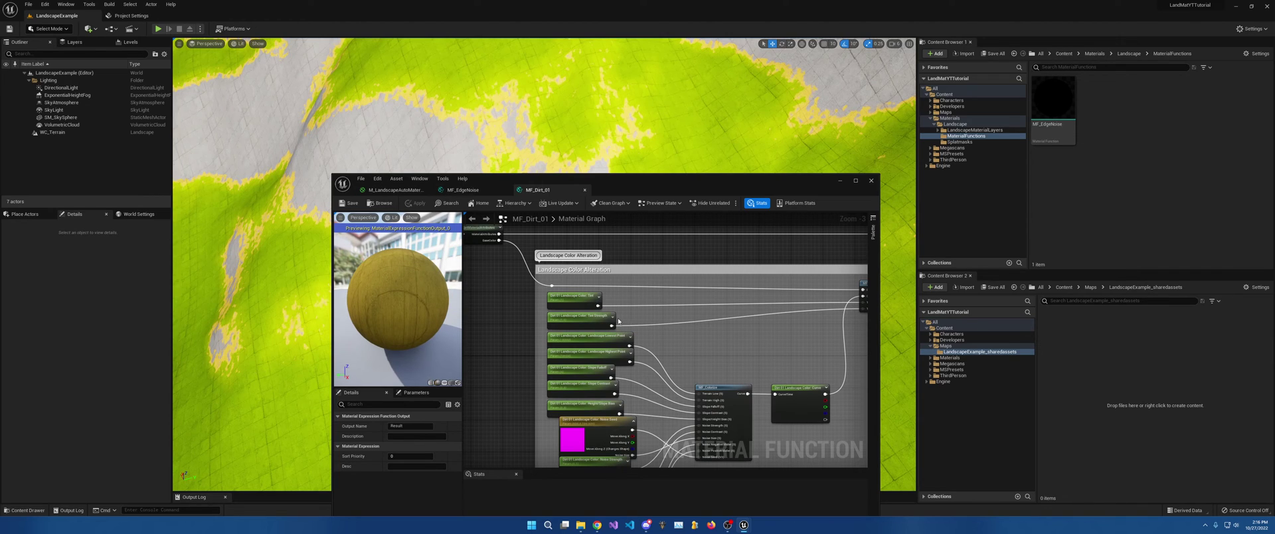
right_drag(618, 321, 858, 345)
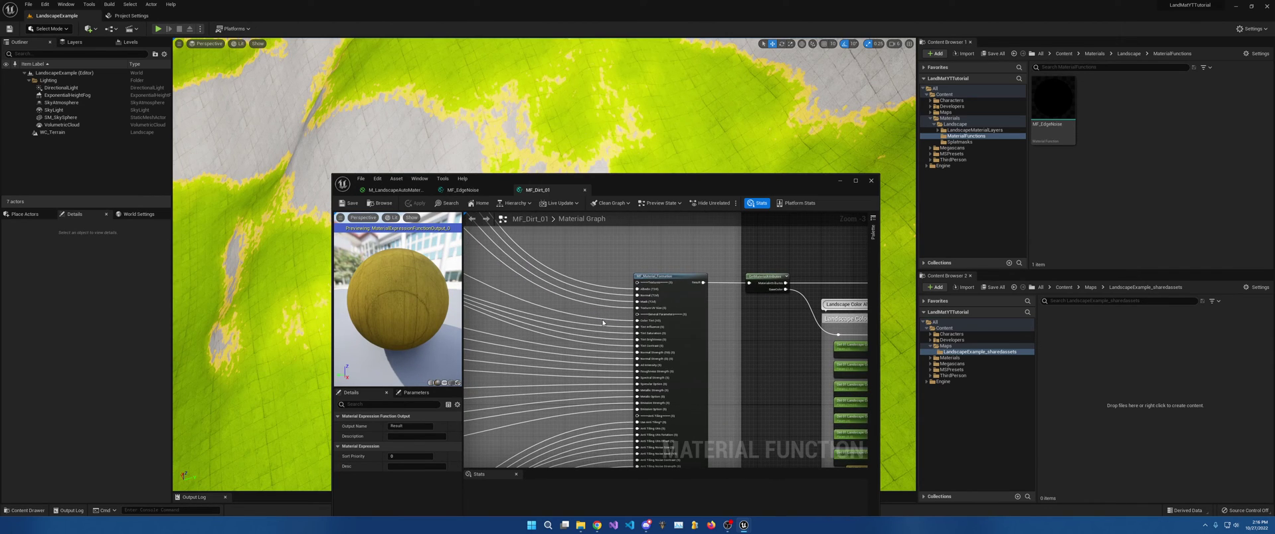
right_drag(603, 323, 174, 272)
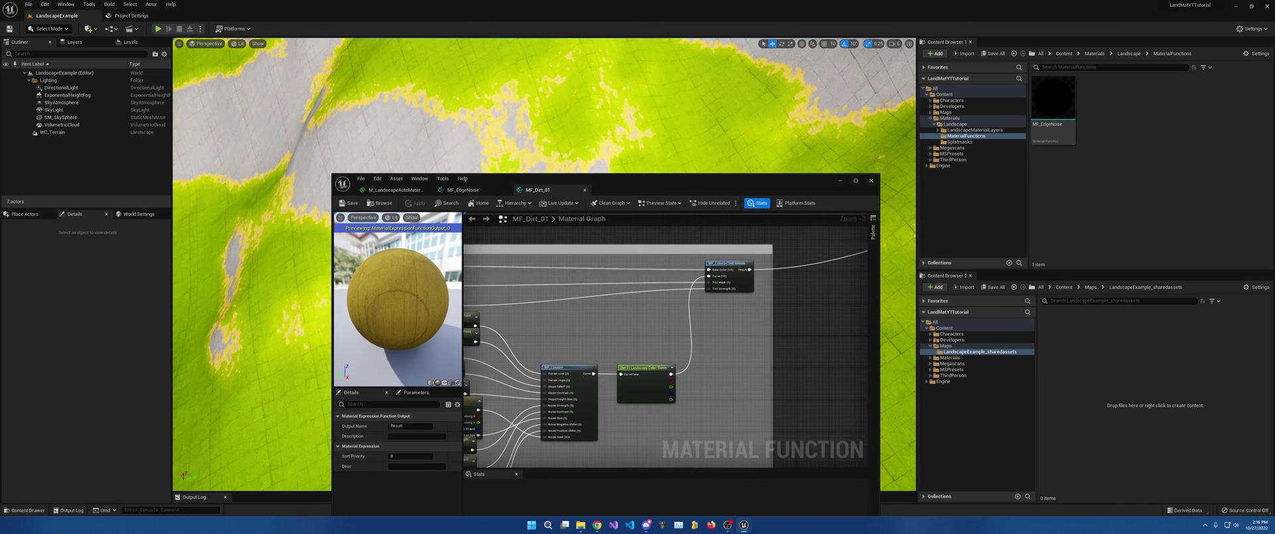
right_drag(723, 392, 723, 394)
click(657, 388)
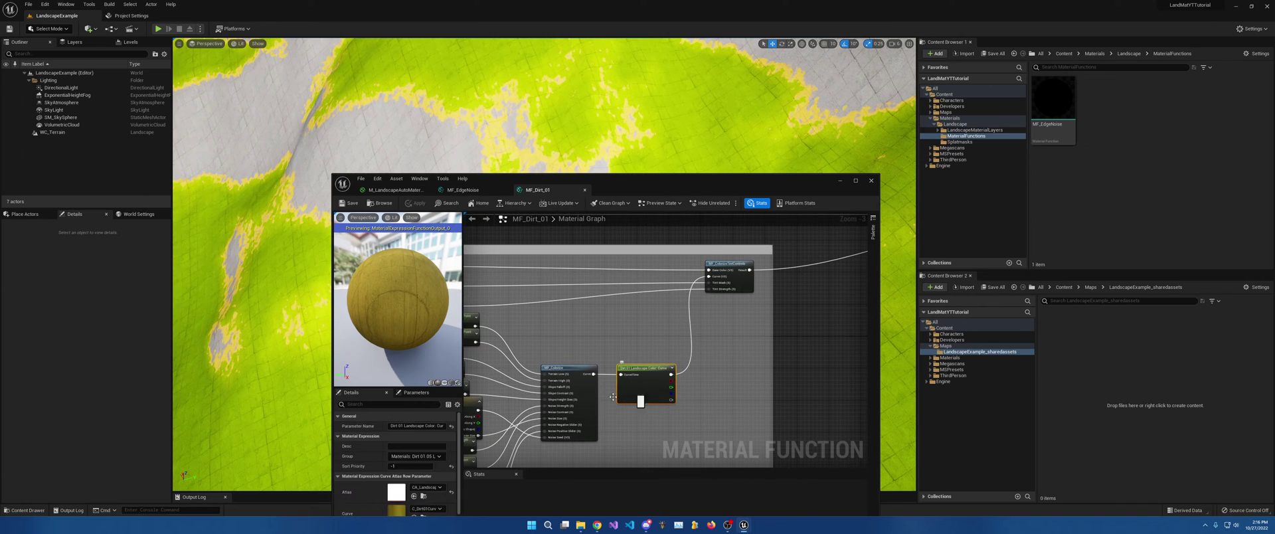
click(414, 516)
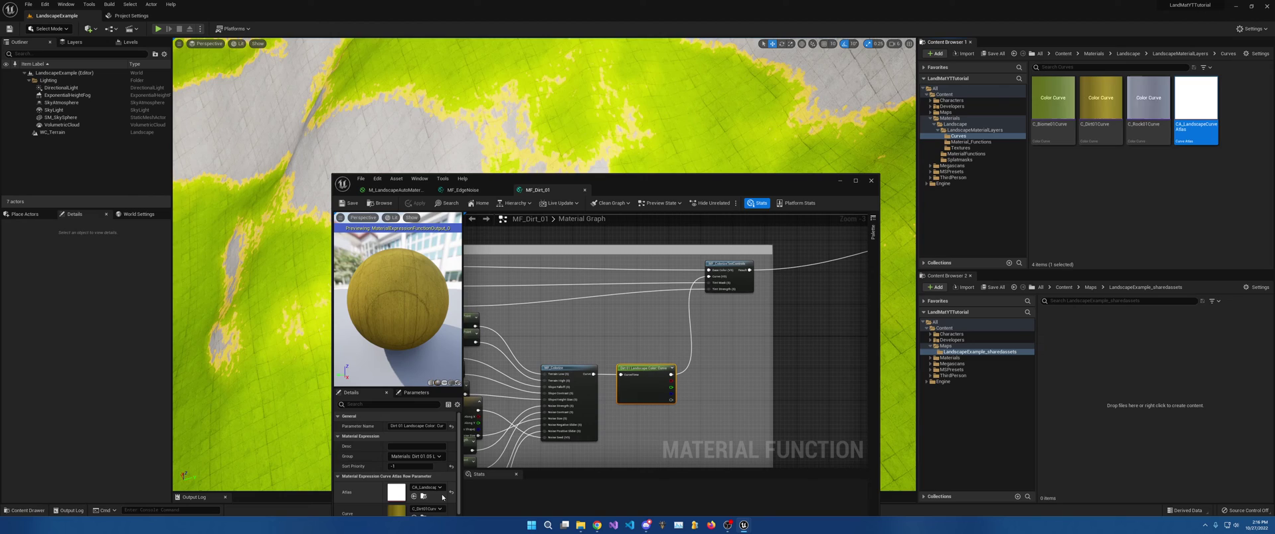
double_click(1101, 100)
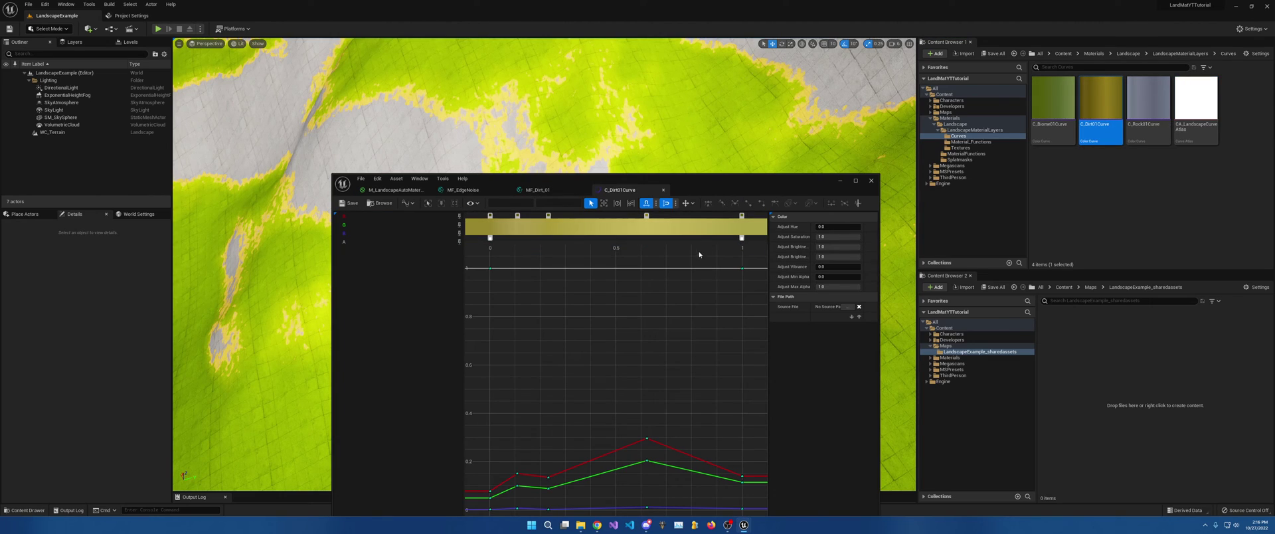
Step: Darken the fourth color key of C_Dirt01Curve to a dark olive-brown with a value of about 0.05
double_click(648, 216)
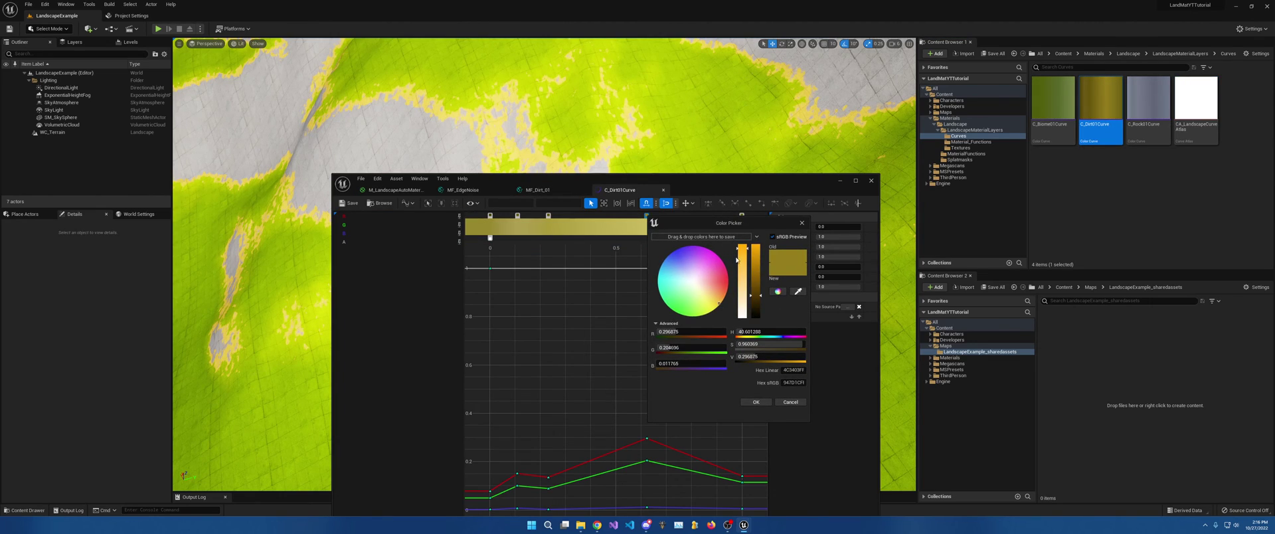
click(753, 311)
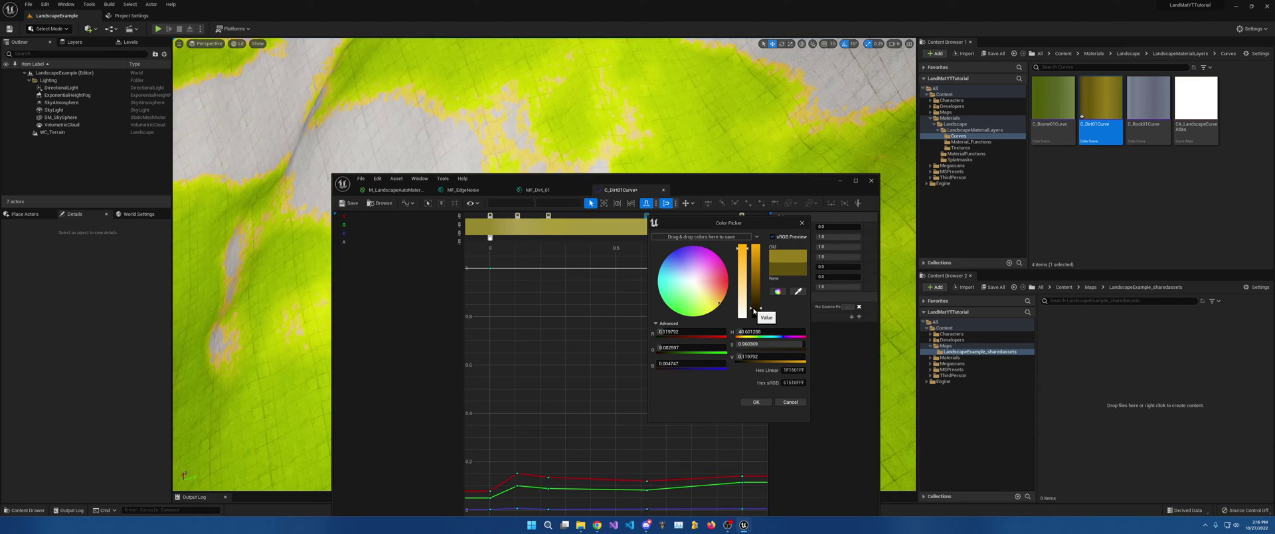
click(757, 315)
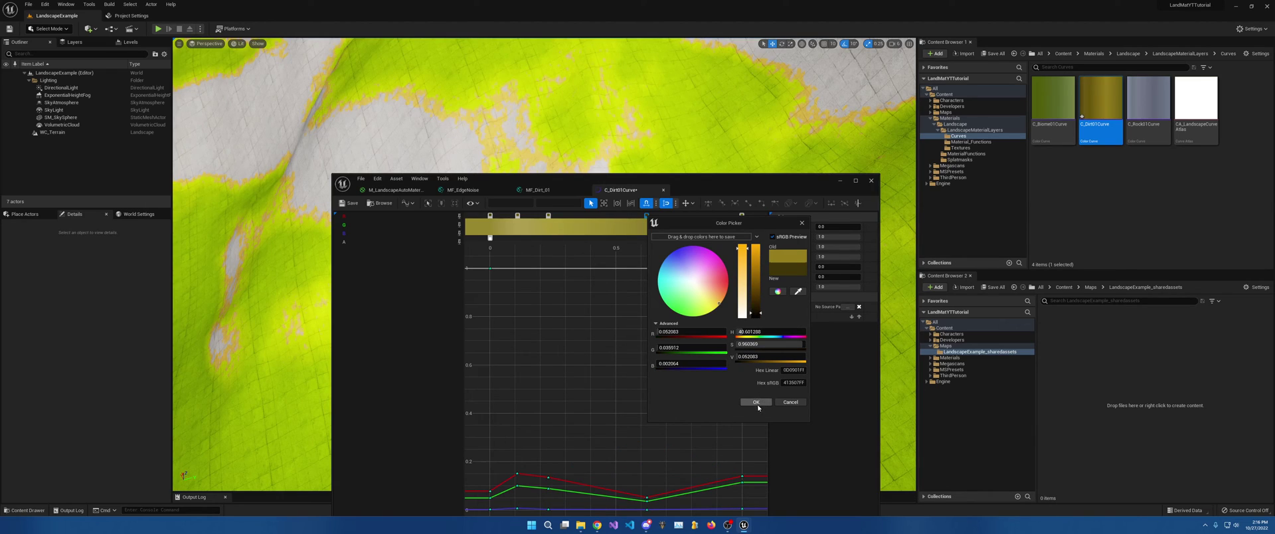
click(756, 402)
Step: Recolor the last color key of C_Dirt01Curve to a saturated dark olive with a value of about 0.05
double_click(741, 216)
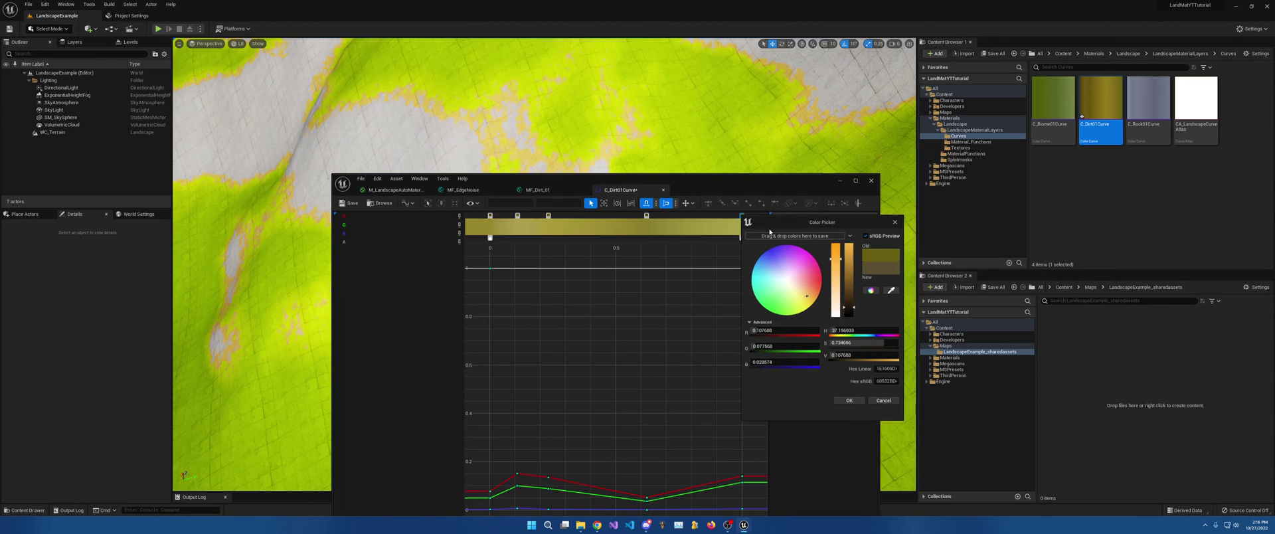
drag(808, 304, 846, 317)
click(850, 316)
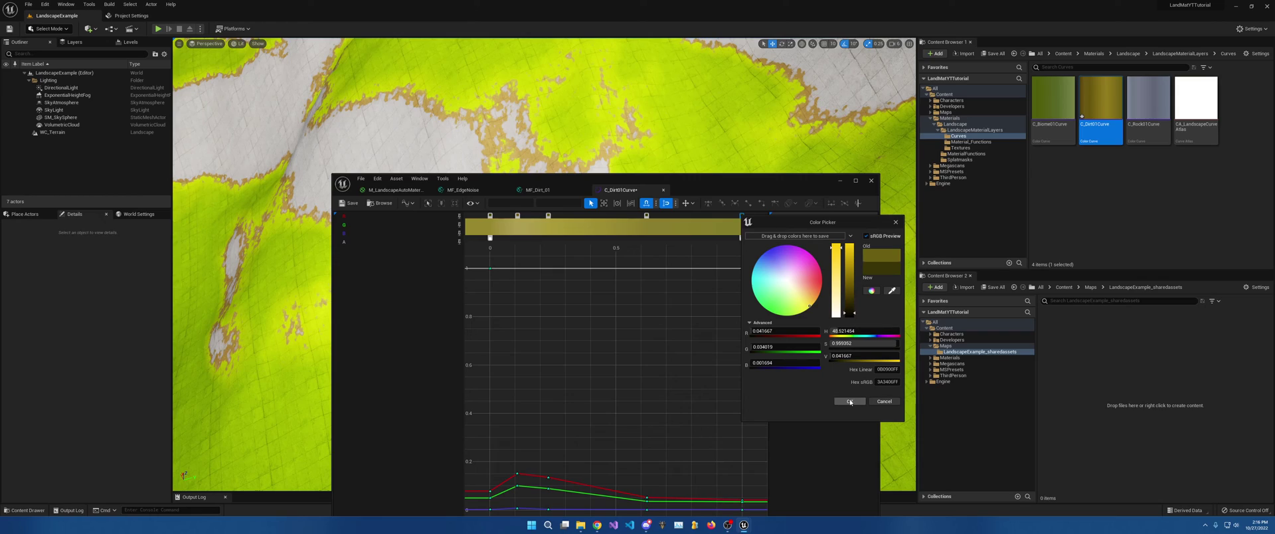
click(850, 402)
Step: Move the curve editor out of the way and examine the darkened dirt edges across the landscape and mountain
drag(750, 192, 877, 329)
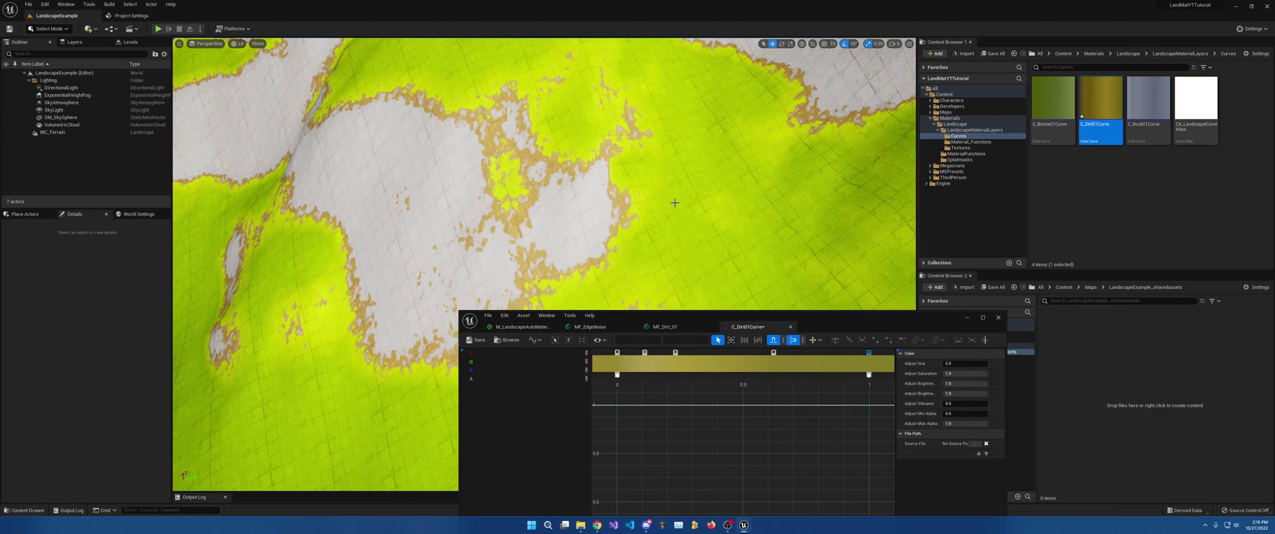
right_drag(830, 292, 558, 282)
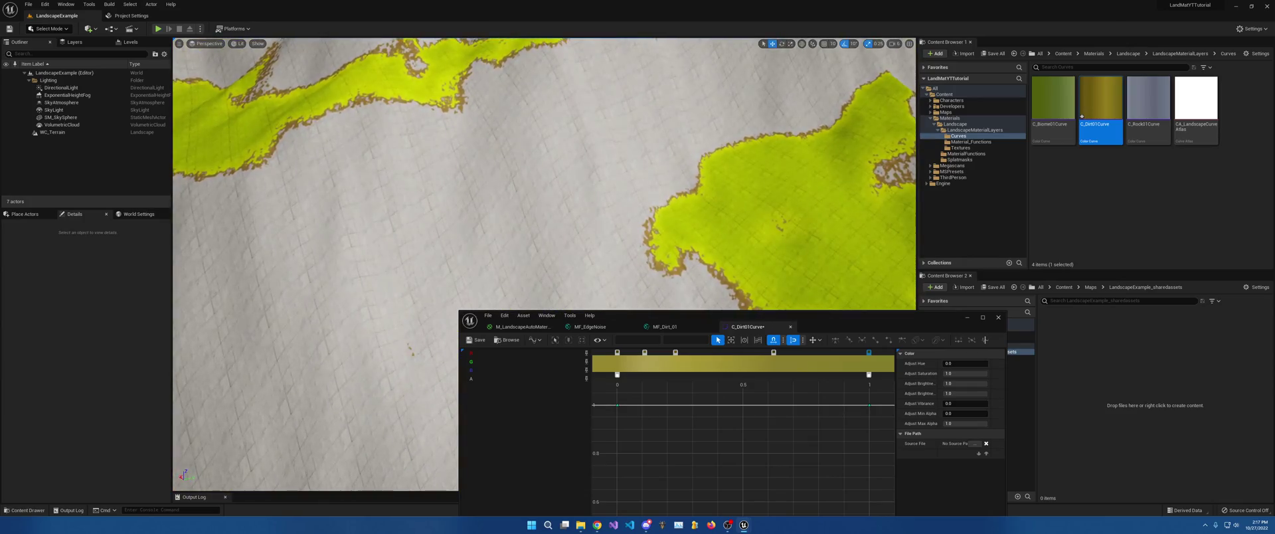
right_drag(545, 199, 531, 226)
Step: Return to the M_LandscapeAutoMaterial graph and maximize the editor window to show the whole blend network
click(524, 327)
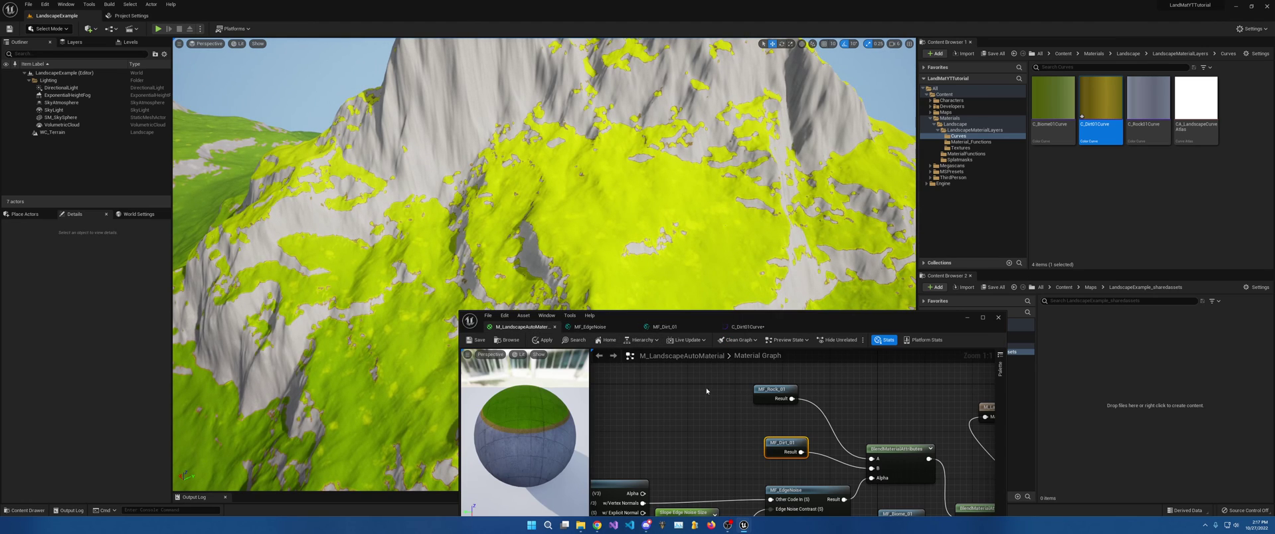
right_drag(682, 510, 729, 386)
right_drag(898, 462, 883, 452)
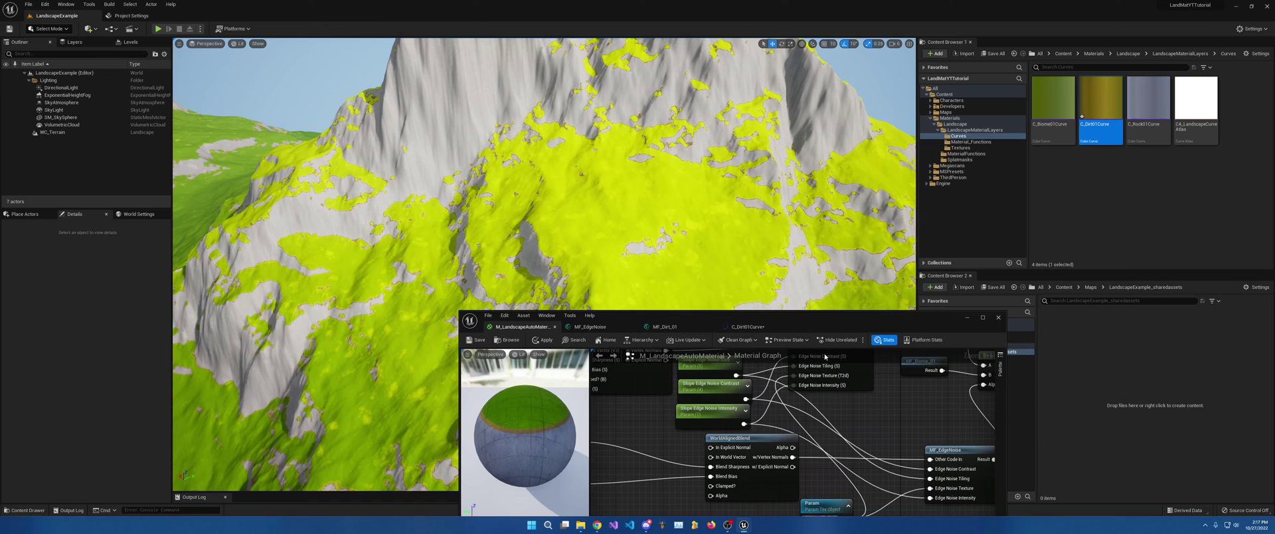
double_click(808, 323)
right_drag(727, 70, 793, 157)
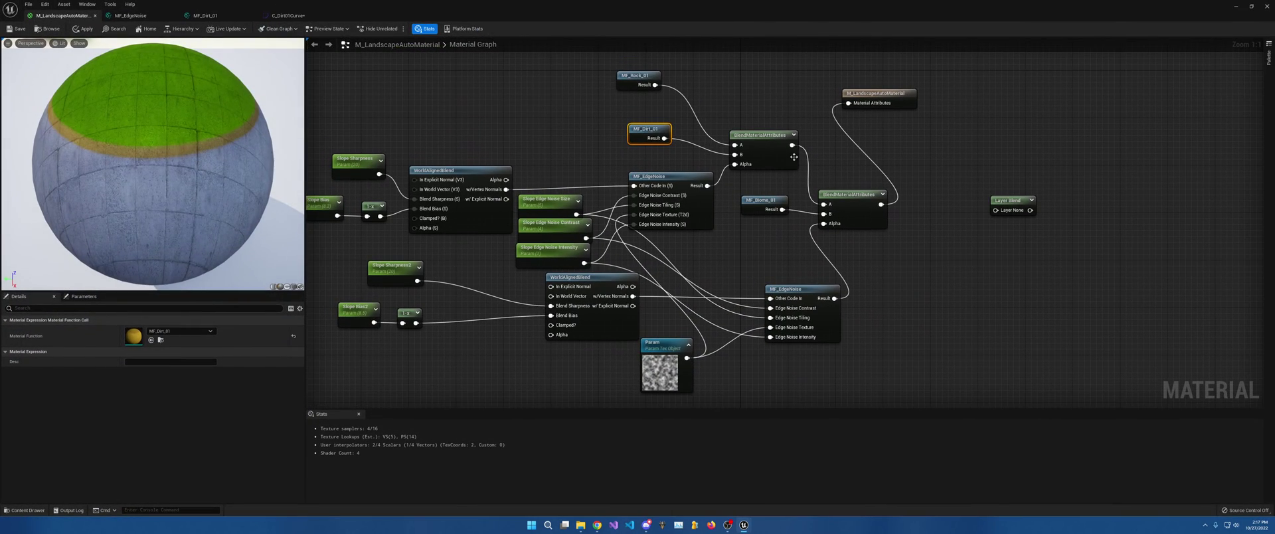
Step: Move the material output node beyond Layer Blend, and shift the second BlendMaterialAttributes and MF_Biome_01 nodes to space out the graph
right_drag(708, 258, 696, 301)
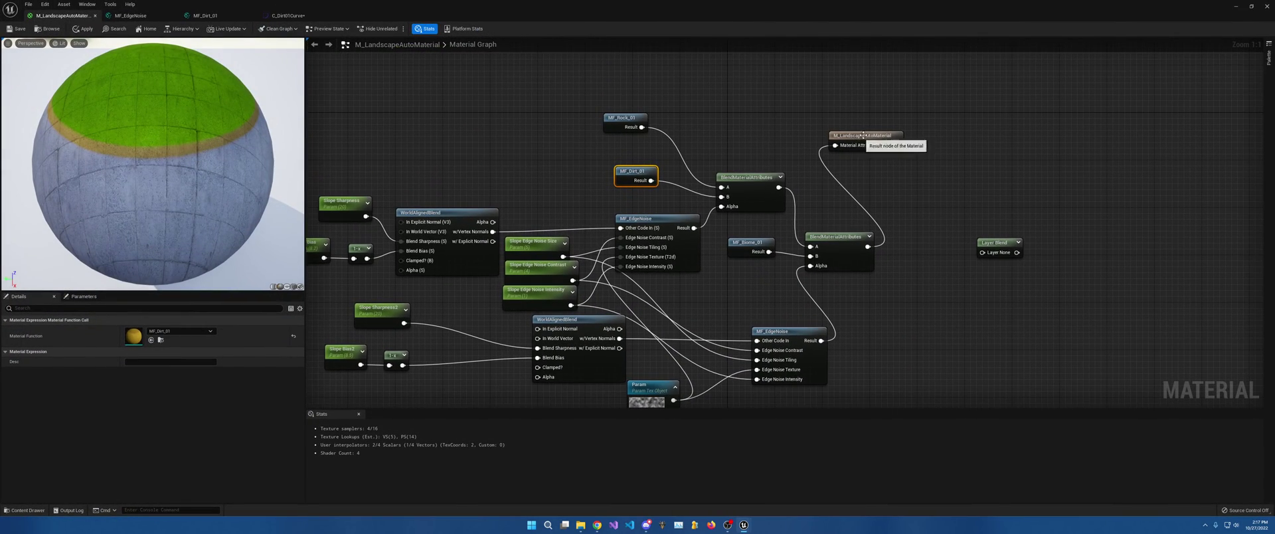
drag(864, 138, 1113, 236)
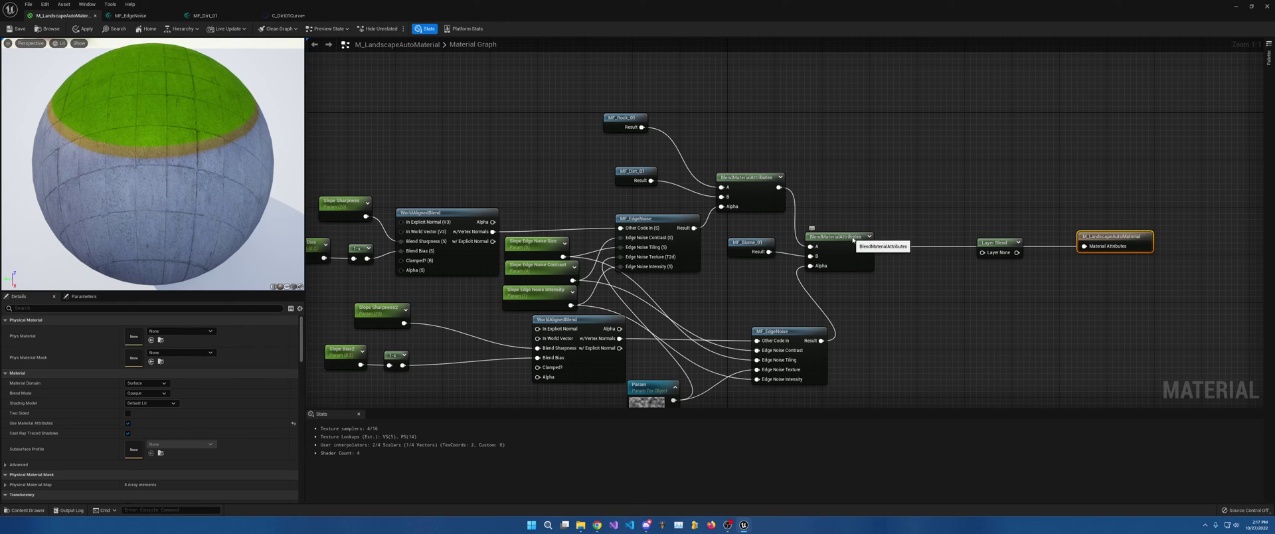
drag(853, 241, 908, 241)
drag(749, 245, 755, 257)
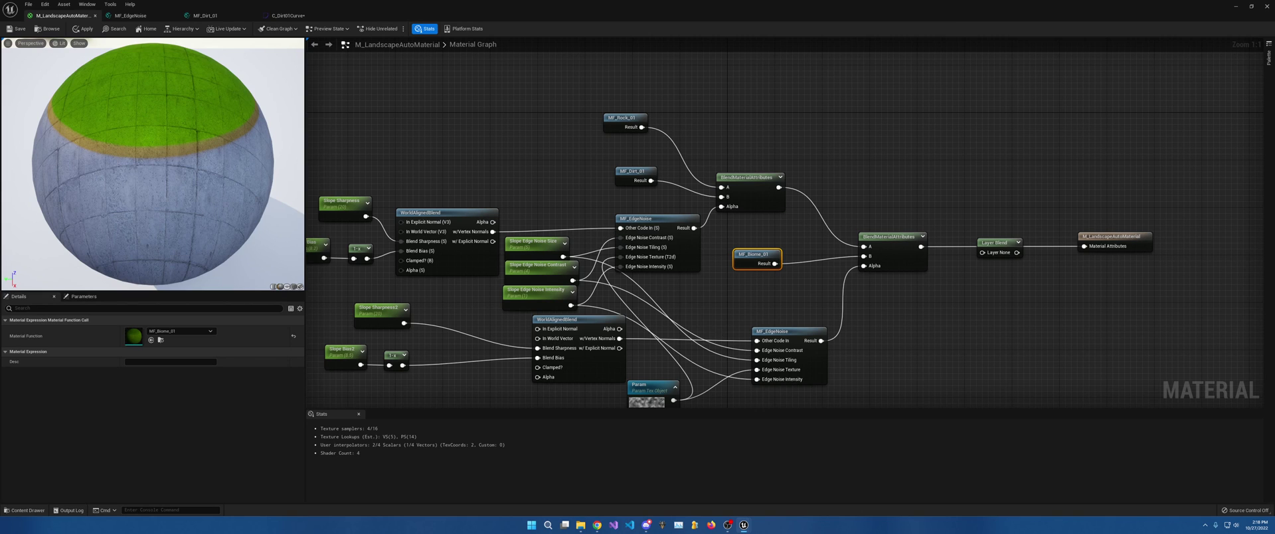
Step: Restore the material editor to a smaller window beside the landscape viewport, with the slope parameters in view
right_drag(802, 225, 873, 290)
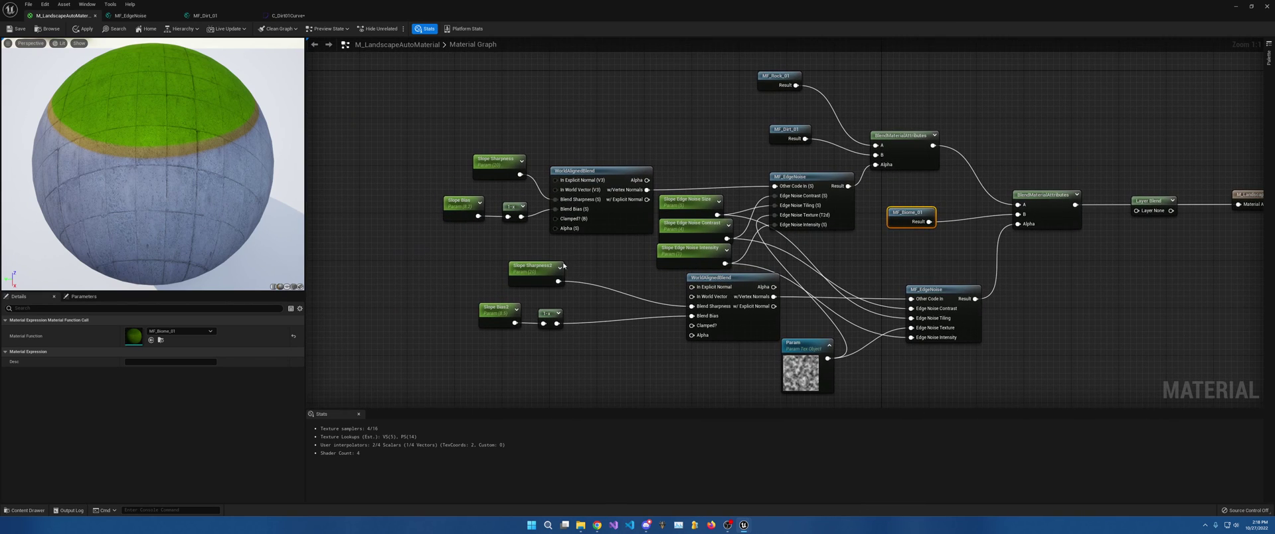
drag(557, 3, 977, 171)
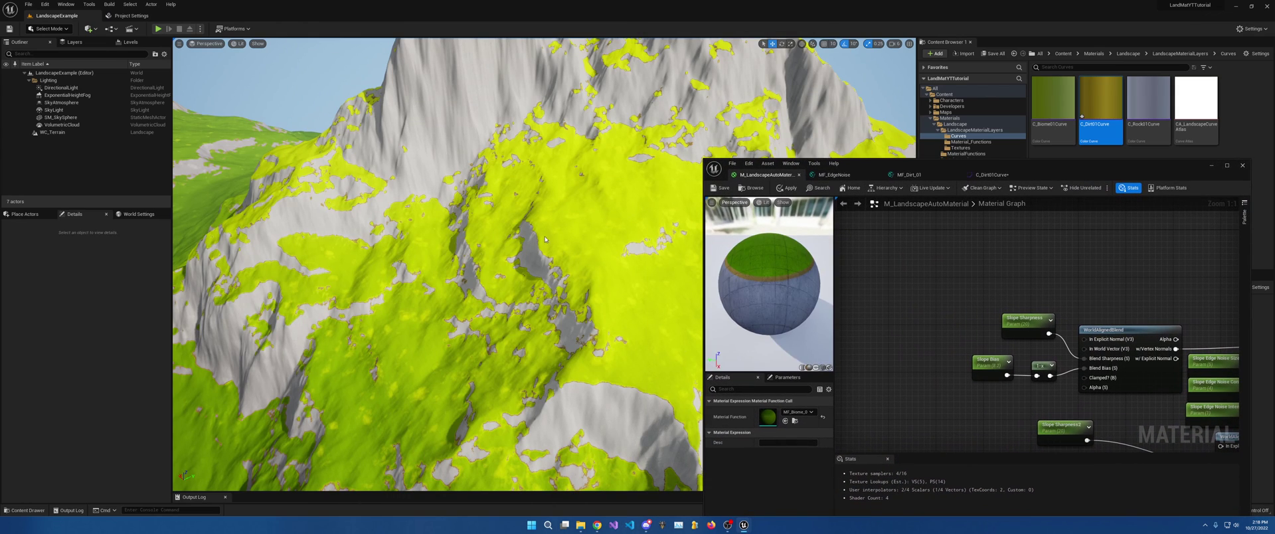